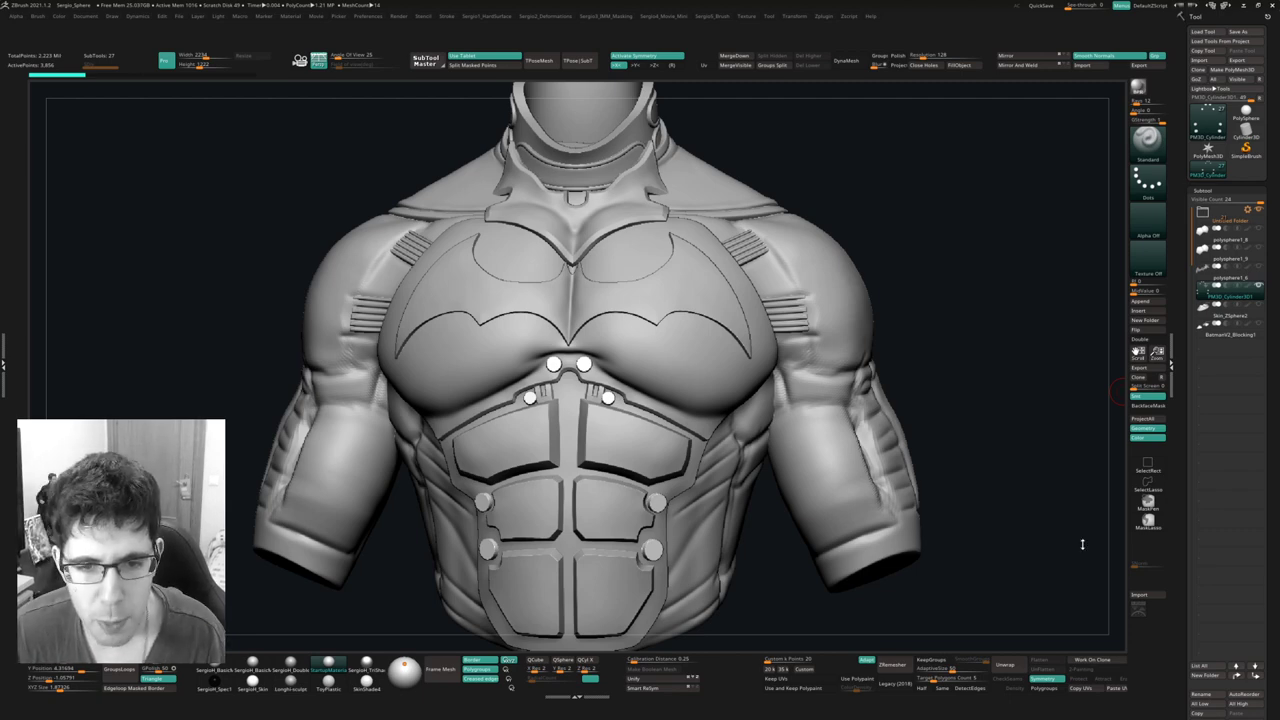
pyautogui.moveTo(1118, 390)
pyautogui.mouseDown()
pyautogui.moveTo(840, 417)
pyautogui.moveTo(740, 384)
pyautogui.moveTo(732, 411)
pyautogui.mouseUp()
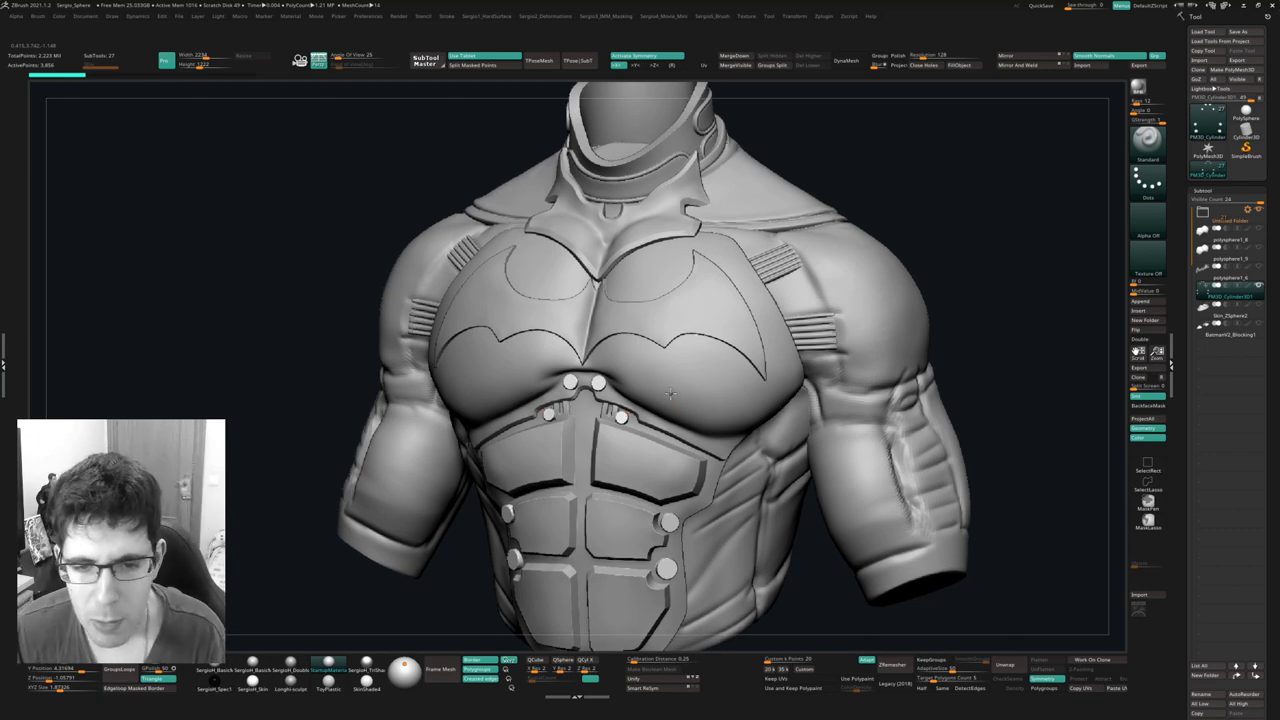
pyautogui.keyDown('shift'); pyautogui.moveTo(680, 394); pyautogui.dragTo(670, 378, button='right'); pyautogui.keyUp('shift')
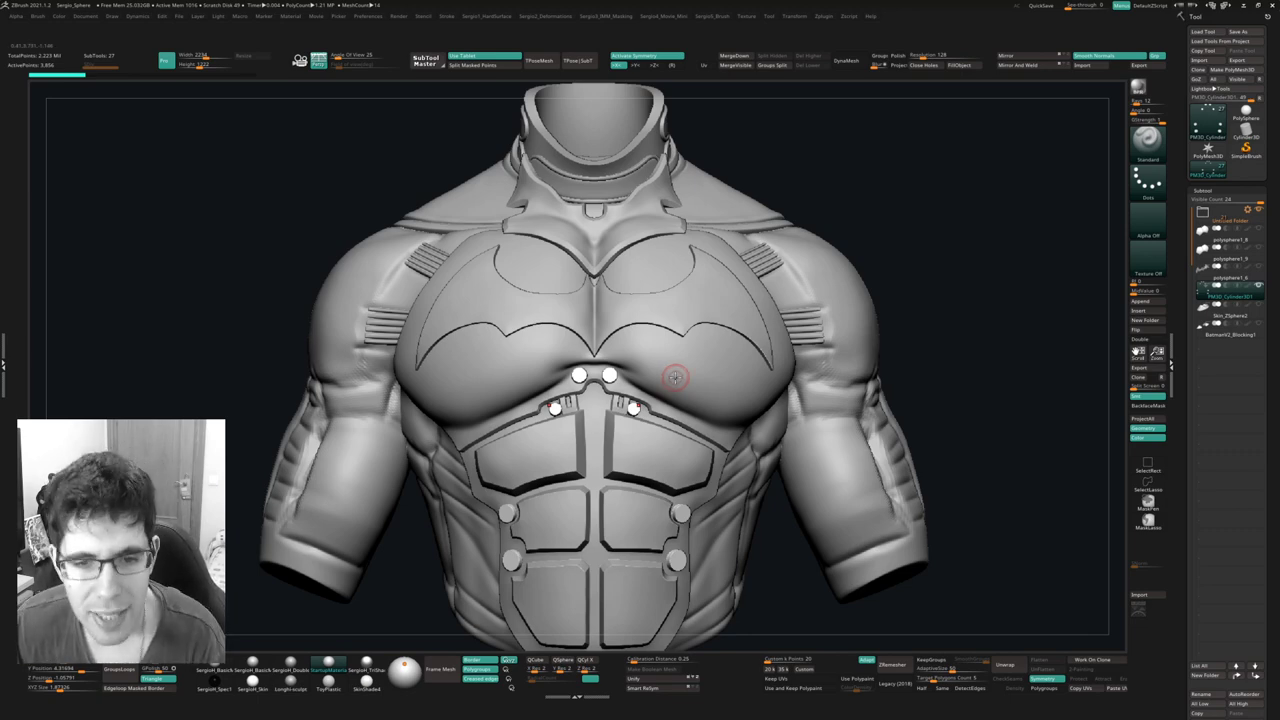
pyautogui.moveTo(670, 378)
pyautogui.mouseDown(button='right')
pyautogui.moveTo(634, 410)
pyautogui.moveTo(634, 362)
pyautogui.mouseUp(button='right')
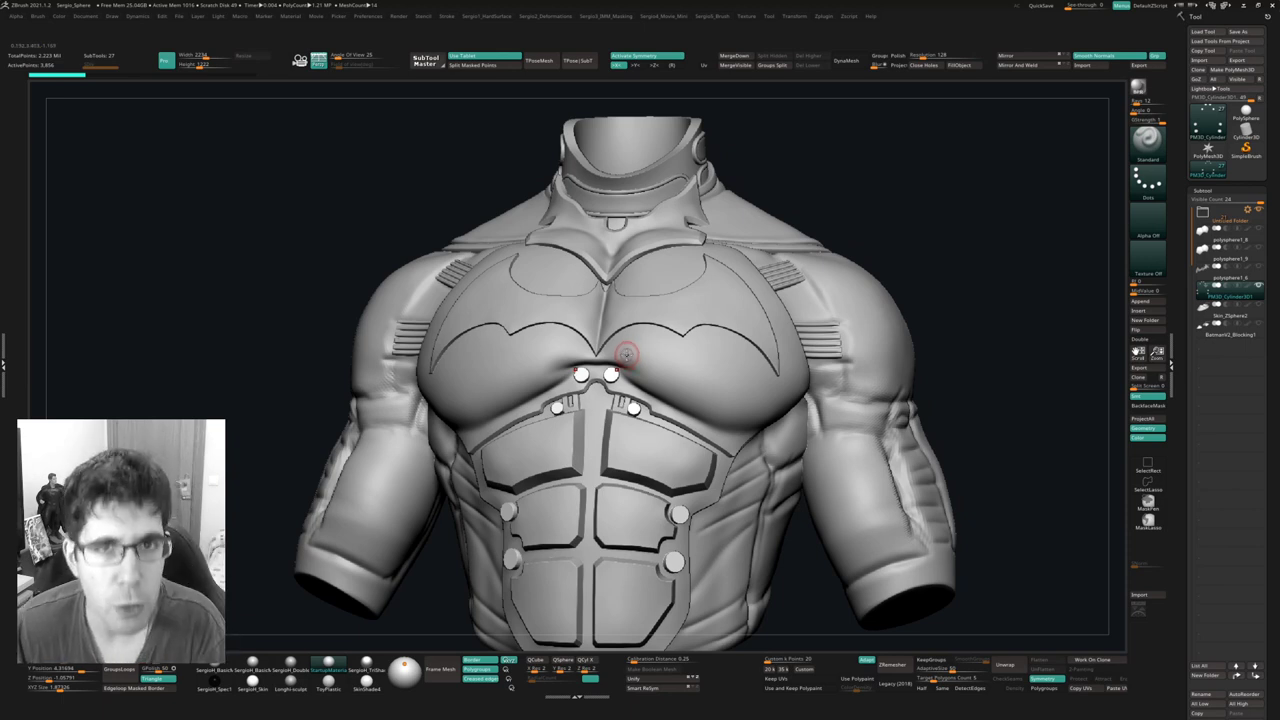
pyautogui.moveTo(621, 452)
pyautogui.mouseDown(button='right')
pyautogui.moveTo(643, 465)
pyautogui.moveTo(657, 300)
pyautogui.moveTo(683, 373)
pyautogui.moveTo(689, 362)
pyautogui.moveTo(607, 351)
pyautogui.mouseUp(button='right')
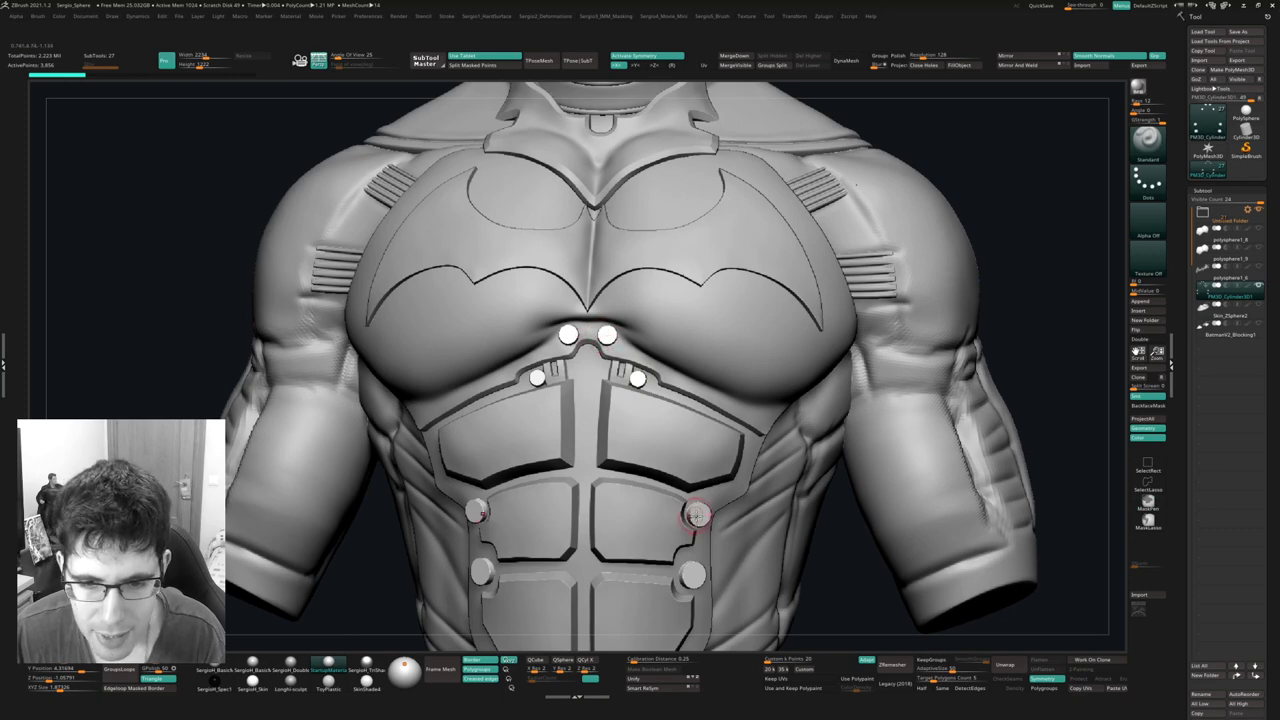
pyautogui.moveTo(694, 514)
pyautogui.mouseDown(button='right')
pyautogui.moveTo(690, 460)
pyautogui.moveTo(698, 484)
pyautogui.mouseUp(button='right')
pyautogui.press('f')
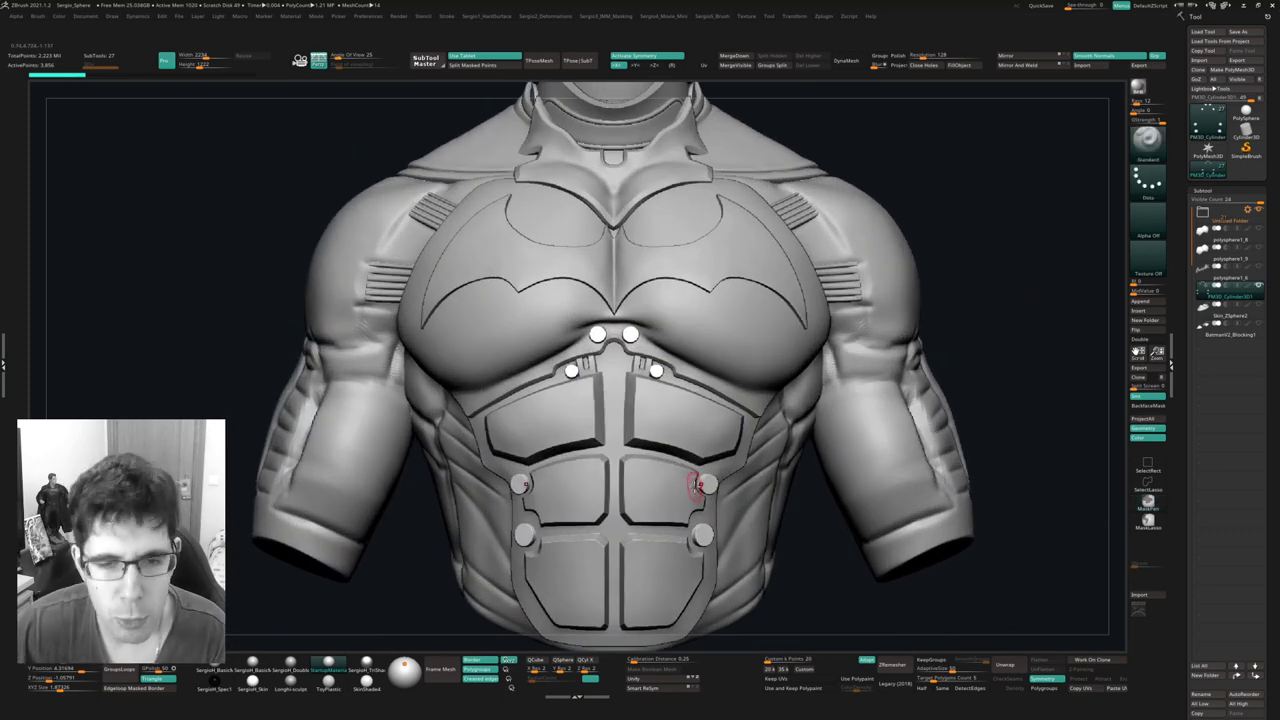
pyautogui.moveTo(722, 410); pyautogui.dragTo(716, 404, button='right')
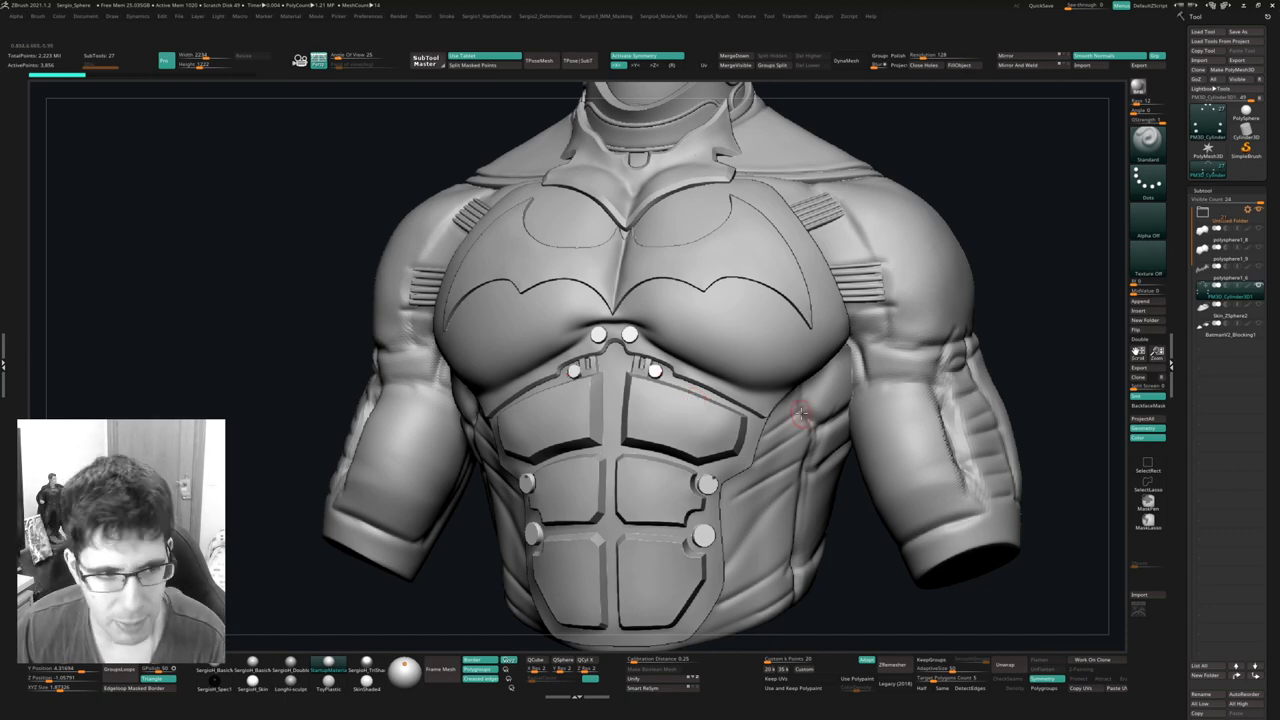
pyautogui.moveTo(977, 249)
pyautogui.mouseDown()
pyautogui.moveTo(1000, 257)
pyautogui.moveTo(740, 390)
pyautogui.moveTo(843, 330)
pyautogui.mouseUp()
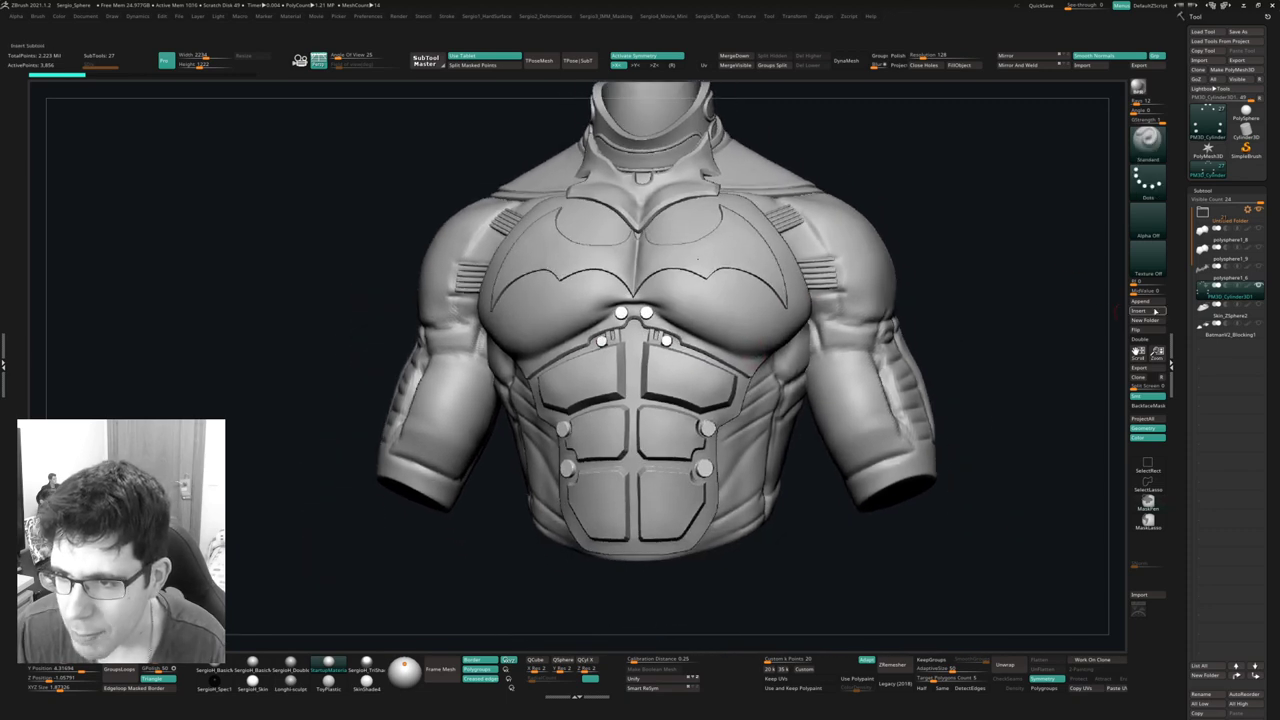
# Append a Cylinder3D subtool and view it soloed and framed with Polyframe on.
pyautogui.click(1150, 302)
pyautogui.click(868, 362)
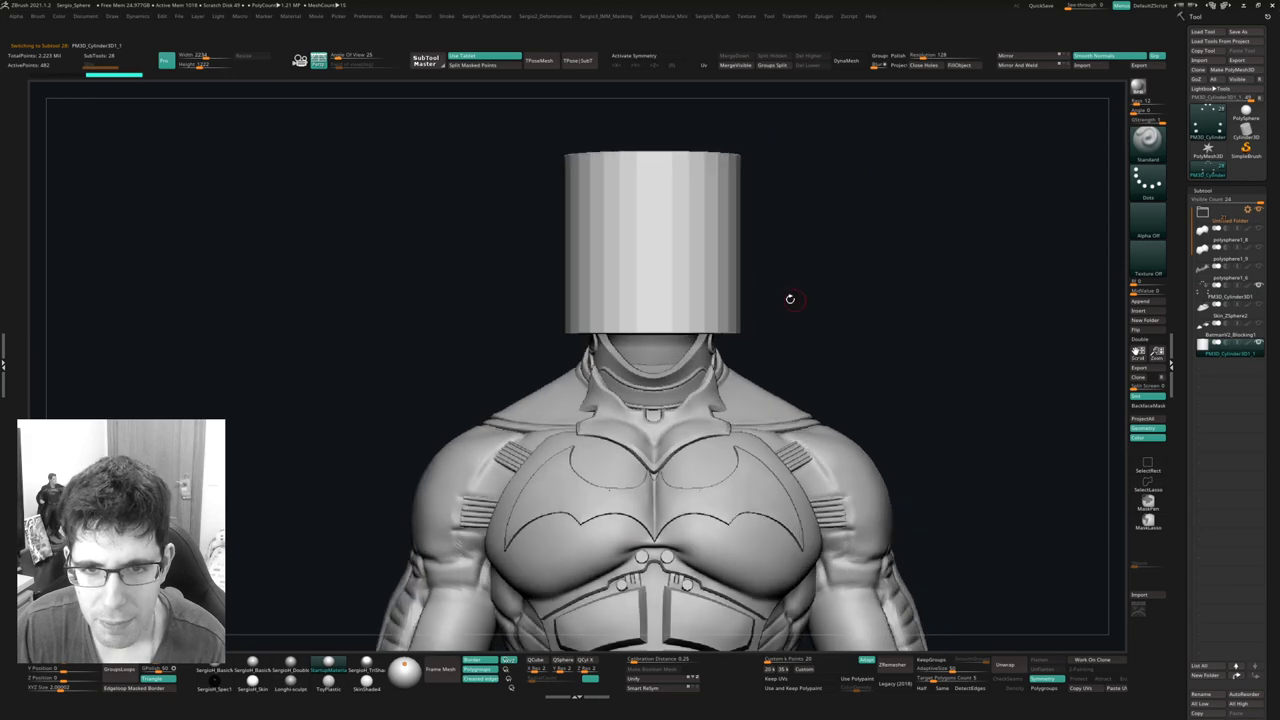
pyautogui.hotkey('ctrl', 'shift', 's')
pyautogui.press('f')
pyautogui.hotkey('shift', 'f')
pyautogui.moveTo(734, 434)
pyautogui.keyDown('alt'); pyautogui.mouseDown(button='right')
pyautogui.moveTo(748, 286)
pyautogui.moveTo(737, 316)
pyautogui.mouseUp(button='right'); pyautogui.keyUp('alt')
pyautogui.press('f')
# Delete the cylinder's extra horizontal edge loops with ZModeler set to edge loops.
pyautogui.press('b')
pyautogui.press('z')
pyautogui.press('m')
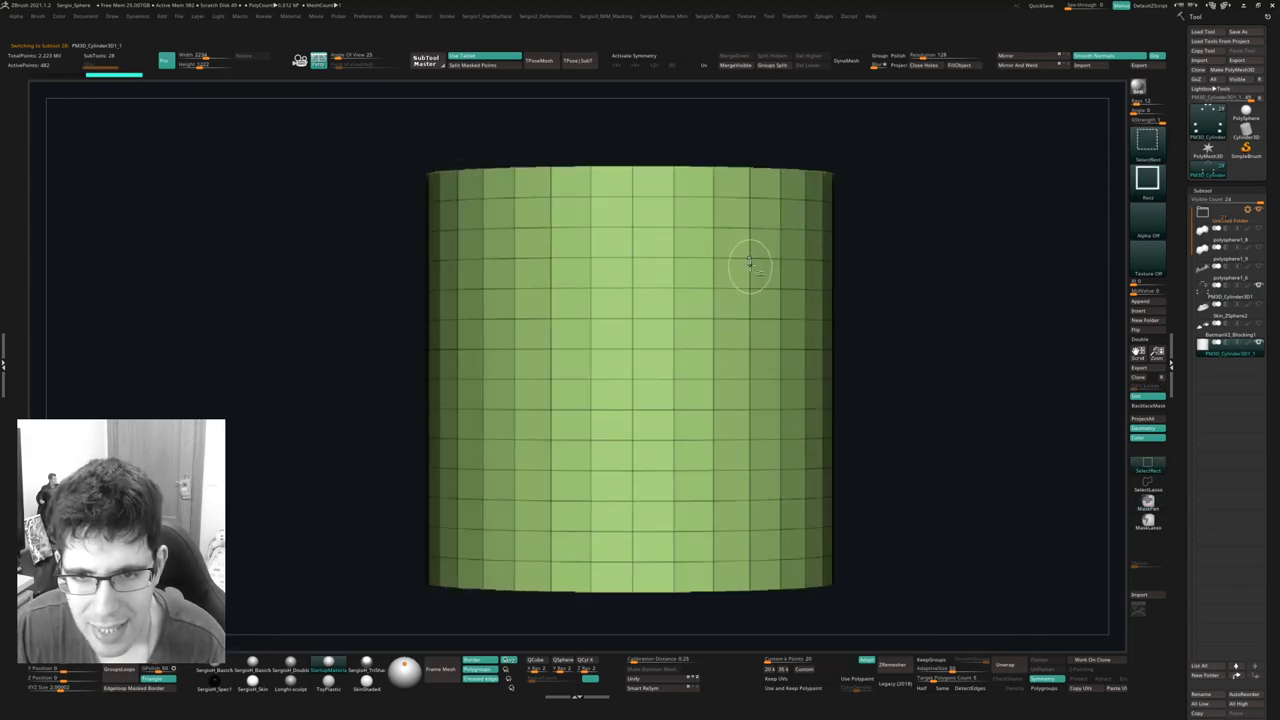
pyautogui.press('space')
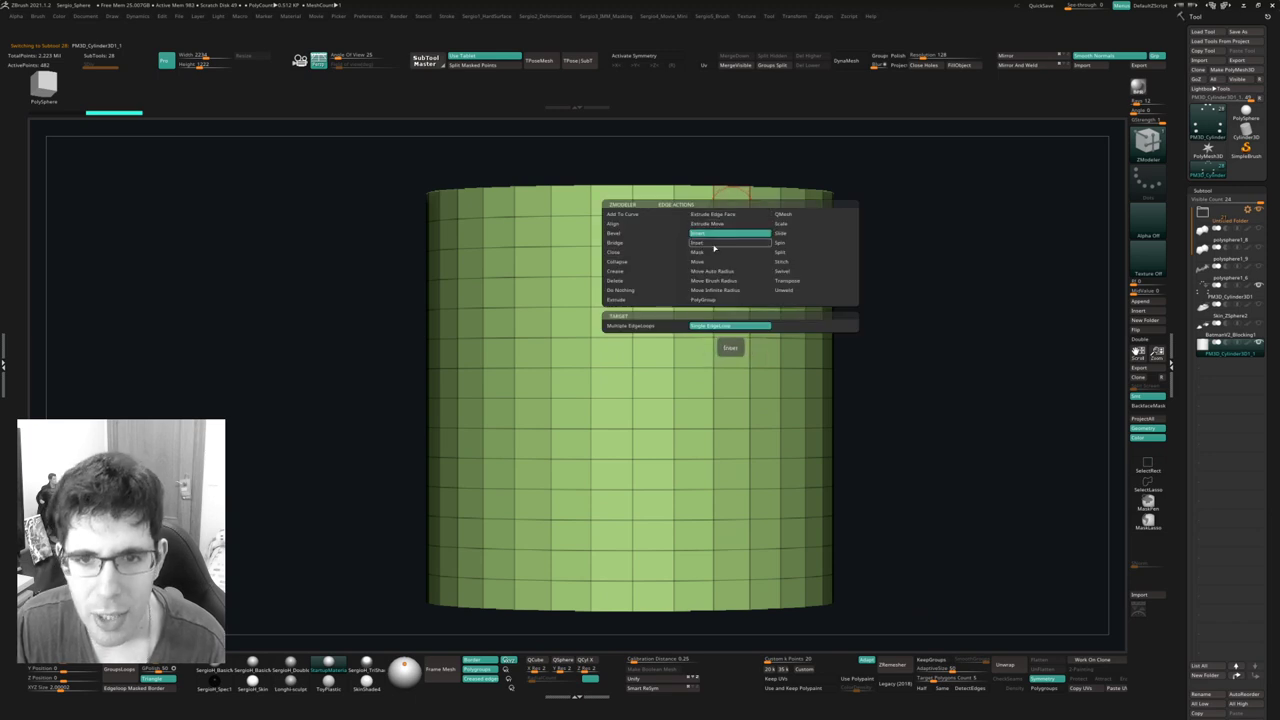
pyautogui.click(697, 245)
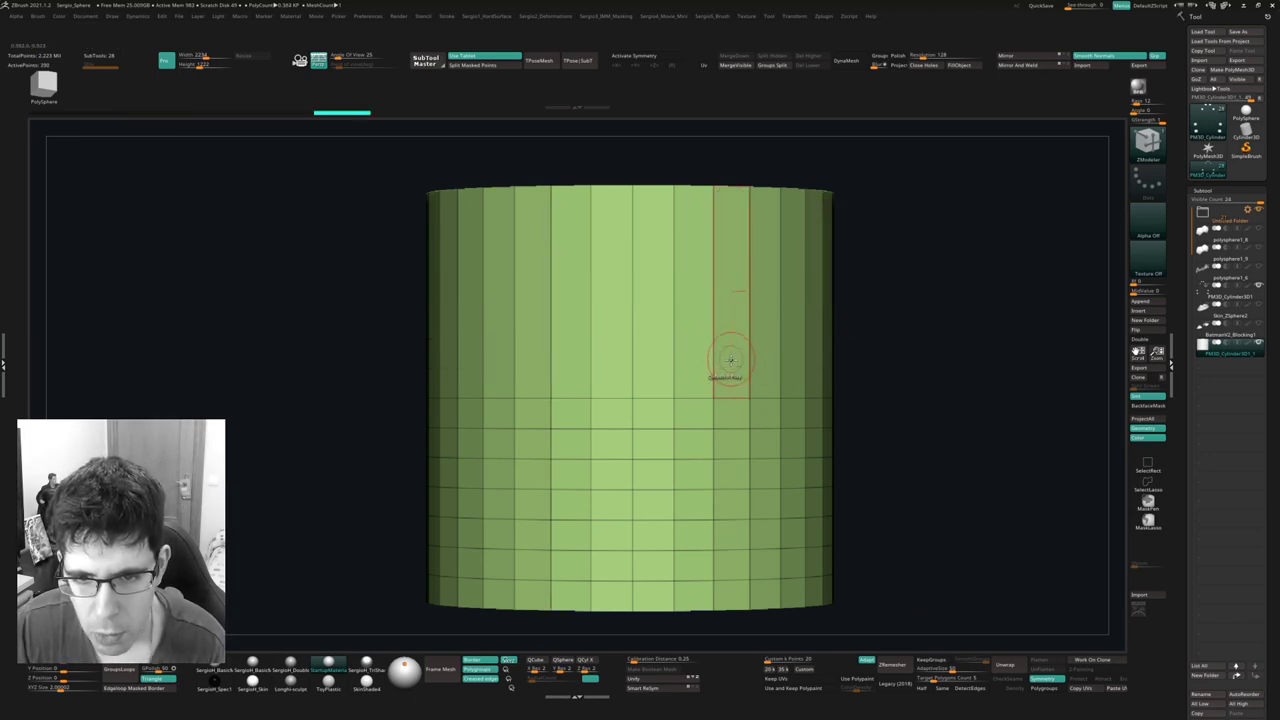
pyautogui.keyDown('alt'); pyautogui.click(734, 452); pyautogui.keyUp('alt')
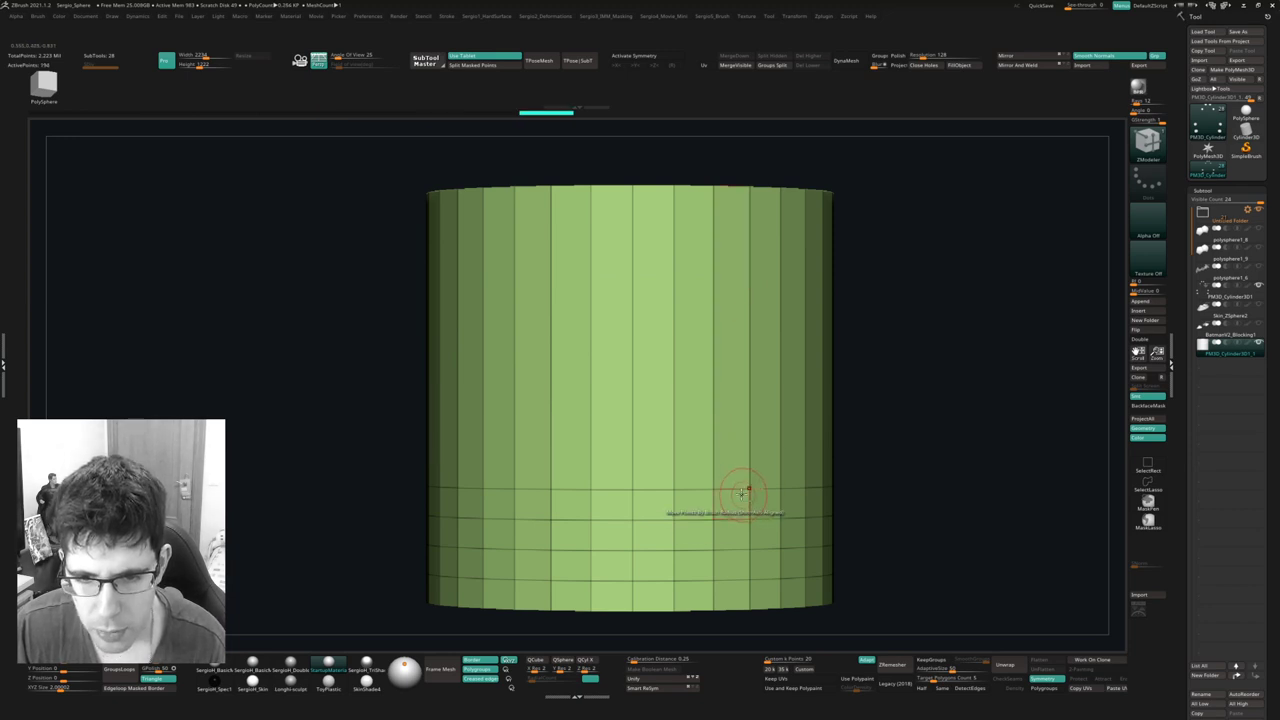
pyautogui.keyDown('alt'); pyautogui.click(747, 490); pyautogui.keyUp('alt')
pyautogui.keyDown('alt'); pyautogui.click(729, 571); pyautogui.keyUp('alt')
pyautogui.moveTo(729, 575)
pyautogui.keyDown('alt'); pyautogui.mouseDown()
pyautogui.moveTo(798, 344)
pyautogui.moveTo(814, 400)
pyautogui.moveTo(837, 340)
pyautogui.moveTo(446, 420)
pyautogui.mouseUp(); pyautogui.keyUp('alt')
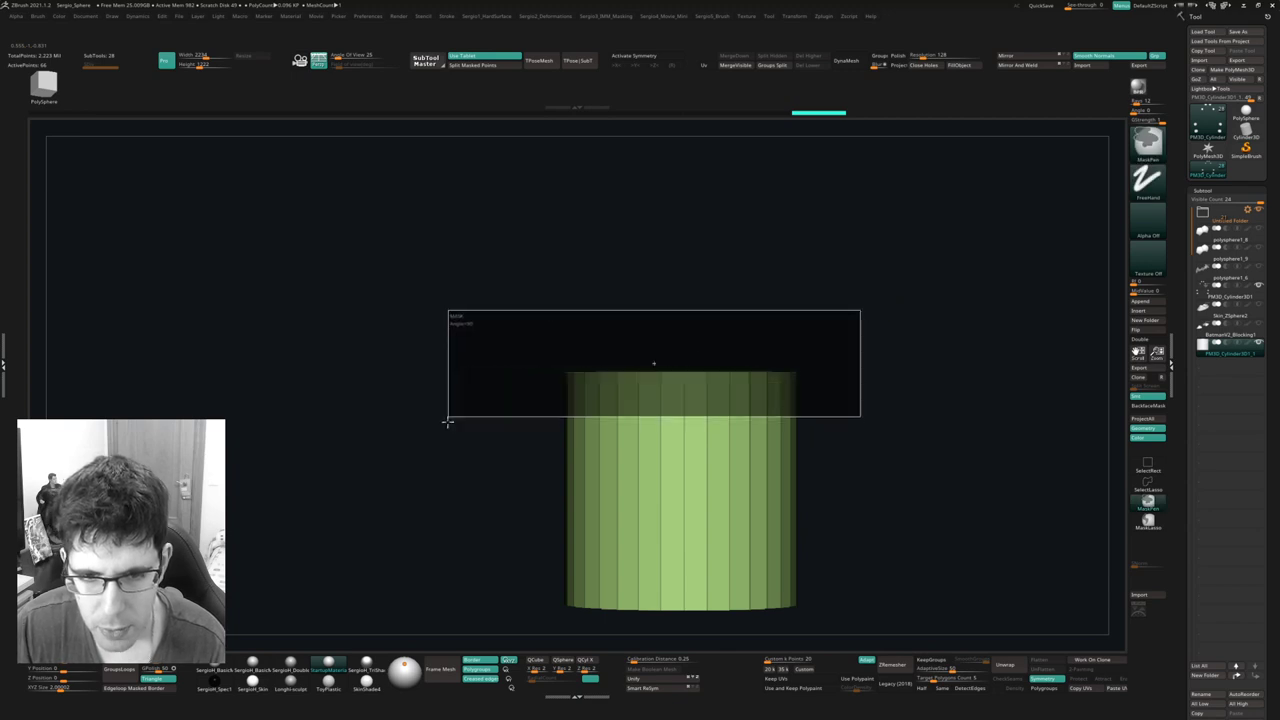
# Shorten the cylinder into a short disc with Transpose Move.
pyautogui.press('w')
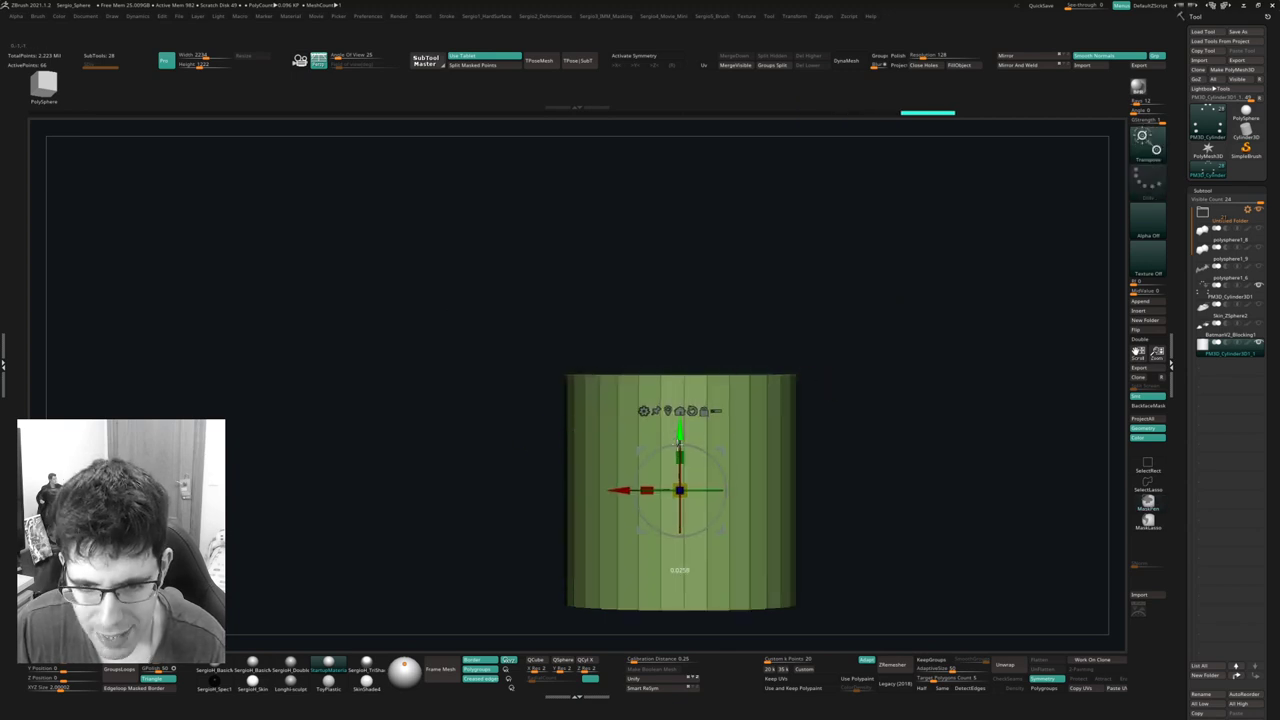
pyautogui.moveTo(680, 442); pyautogui.dragTo(680, 597)
pyautogui.keyDown('alt'); pyautogui.moveTo(725, 500); pyautogui.dragTo(734, 306); pyautogui.keyUp('alt')
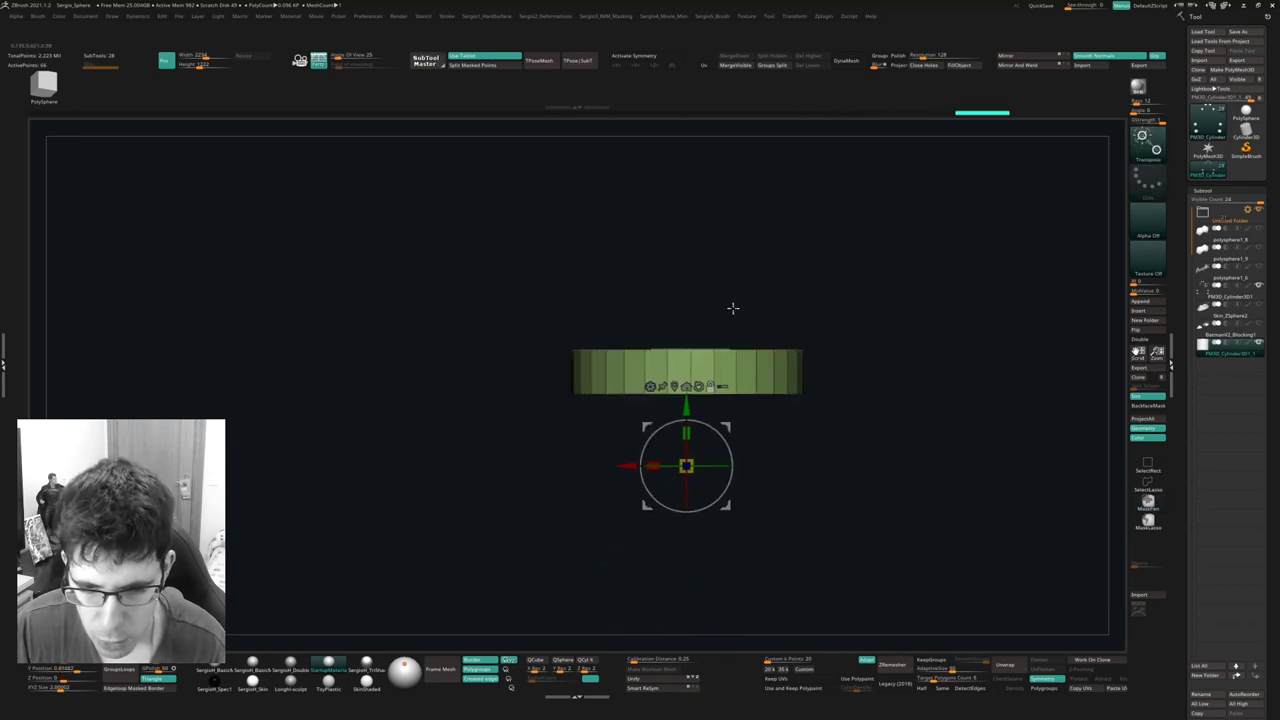
pyautogui.keyDown('alt'); pyautogui.moveTo(688, 428); pyautogui.dragTo(692, 316); pyautogui.keyUp('alt')
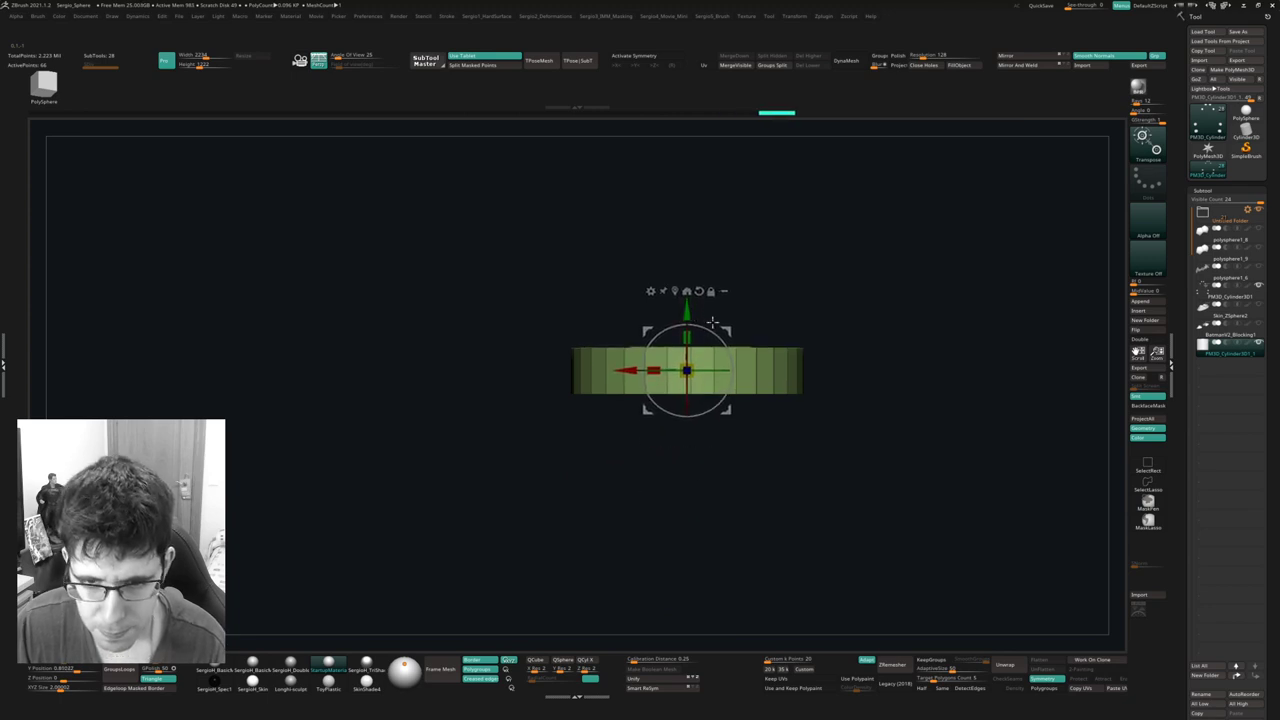
# Bevel the disc's top rim edge loop with ZModeler, then hide Polyframe.
pyautogui.press('q')
pyautogui.moveTo(826, 335); pyautogui.dragTo(851, 329)
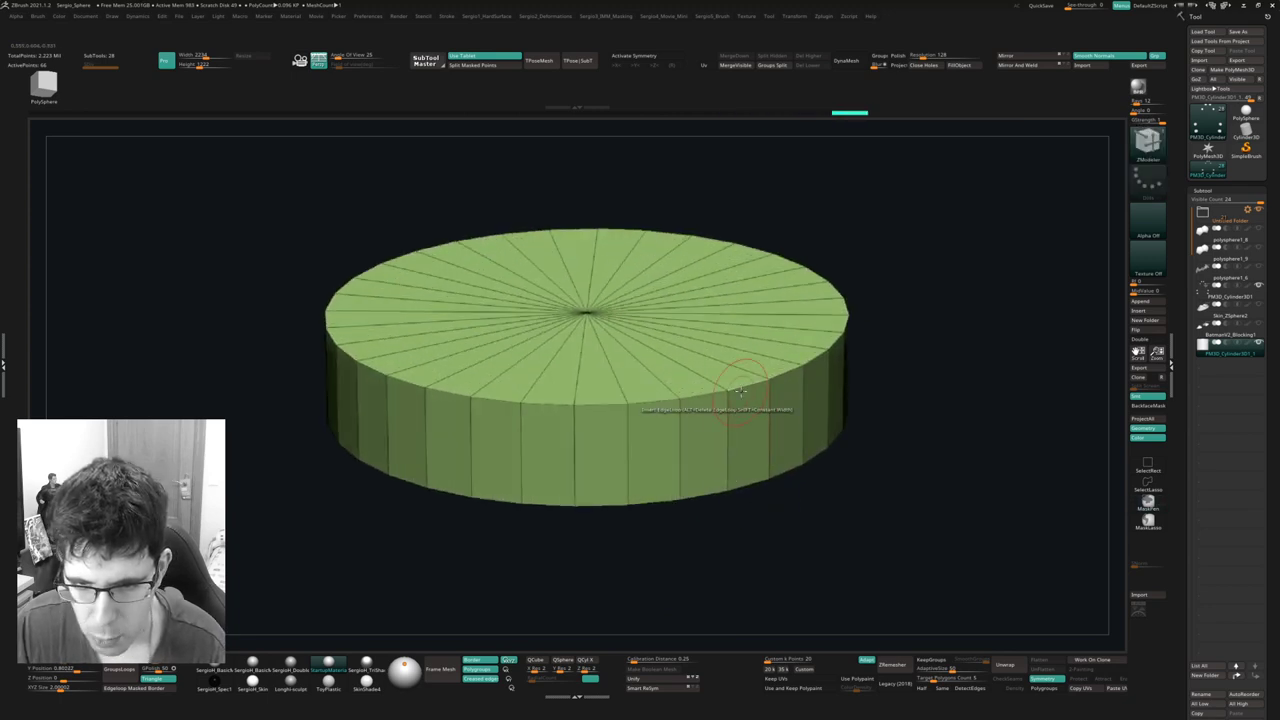
pyautogui.press('space')
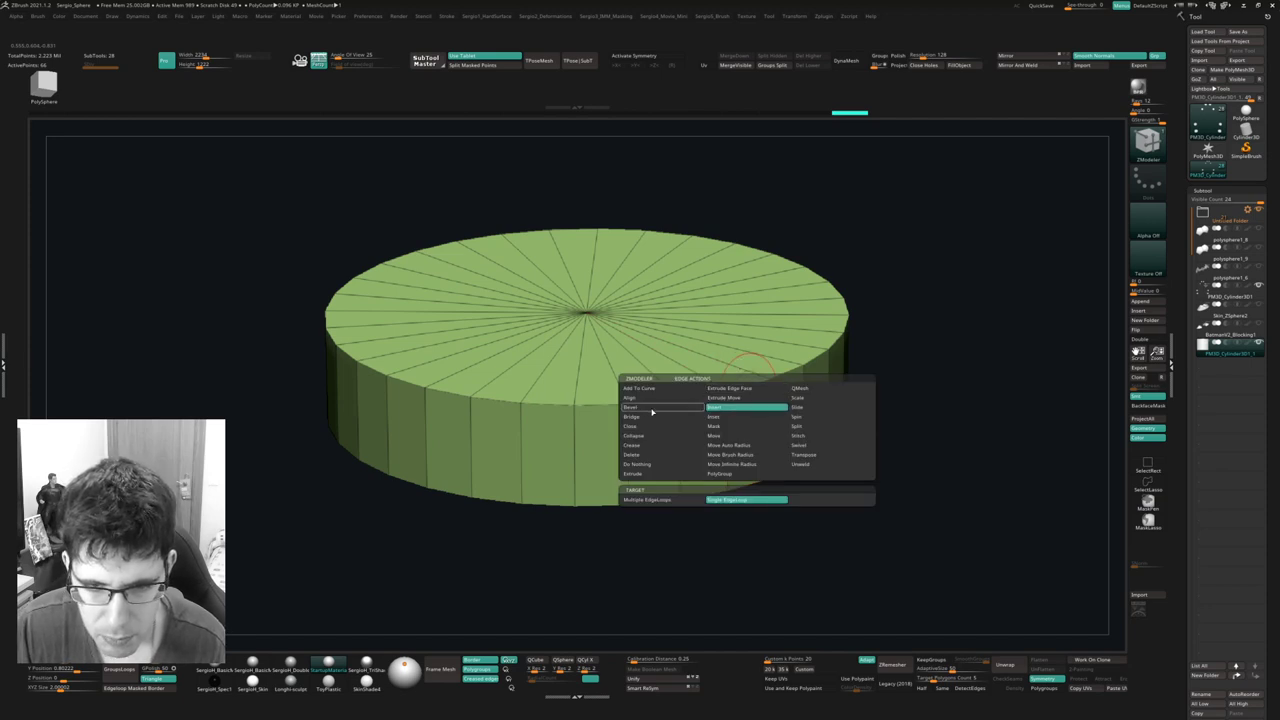
pyautogui.moveTo(748, 386); pyautogui.dragTo(773, 385)
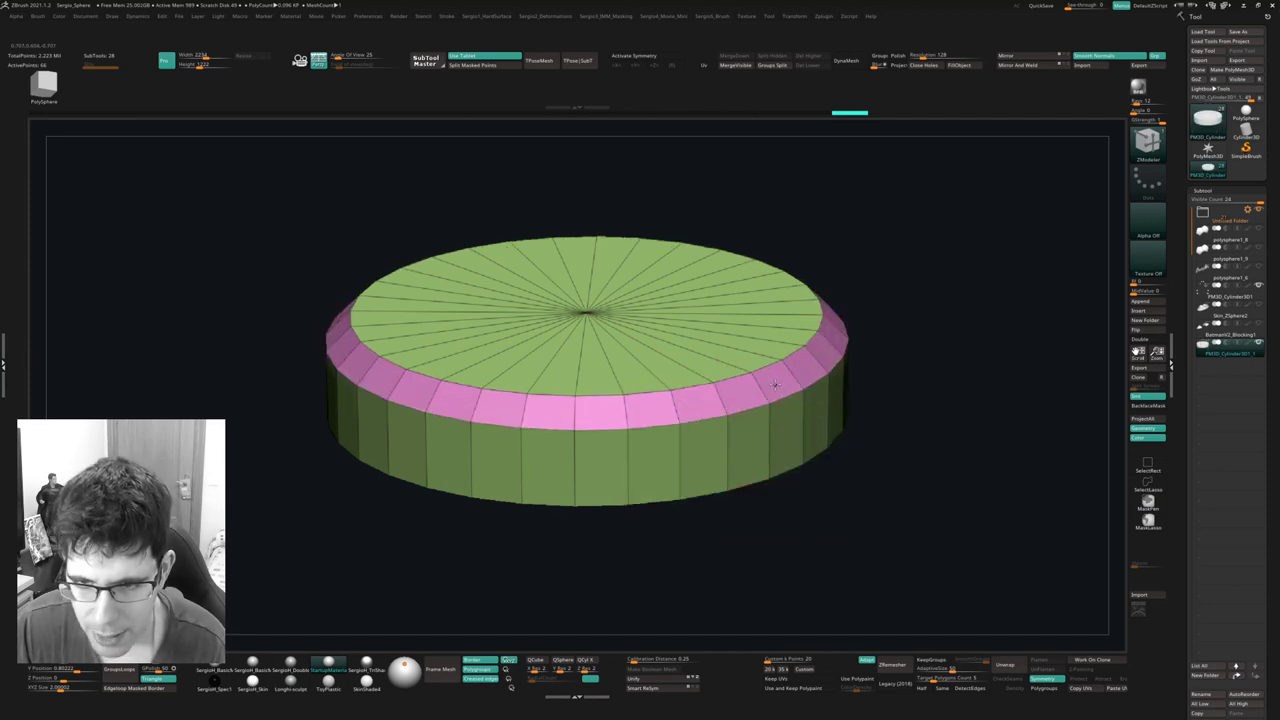
pyautogui.scroll(-5, 843, 351)
pyautogui.moveTo(843, 351)
pyautogui.mouseDown()
pyautogui.moveTo(858, 337)
pyautogui.moveTo(774, 354)
pyautogui.mouseUp()
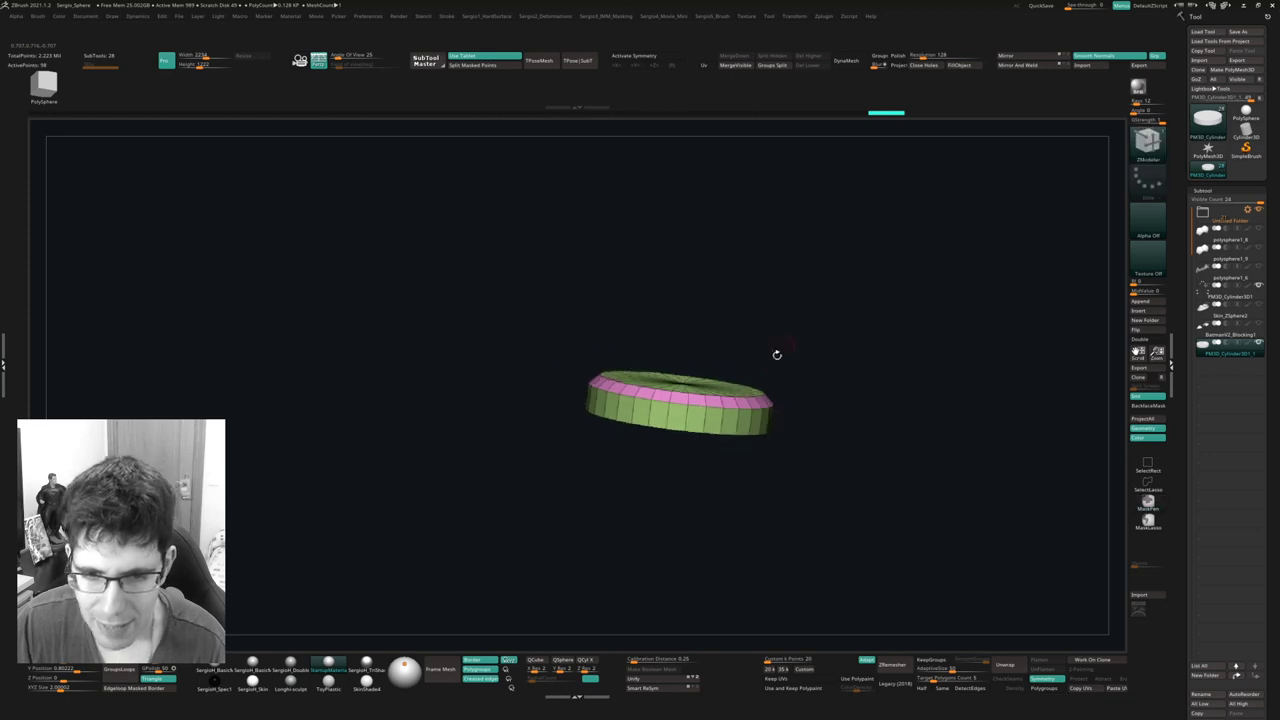
pyautogui.hotkey('shift', 'f')
pyautogui.moveTo(826, 409); pyautogui.dragTo(754, 437)
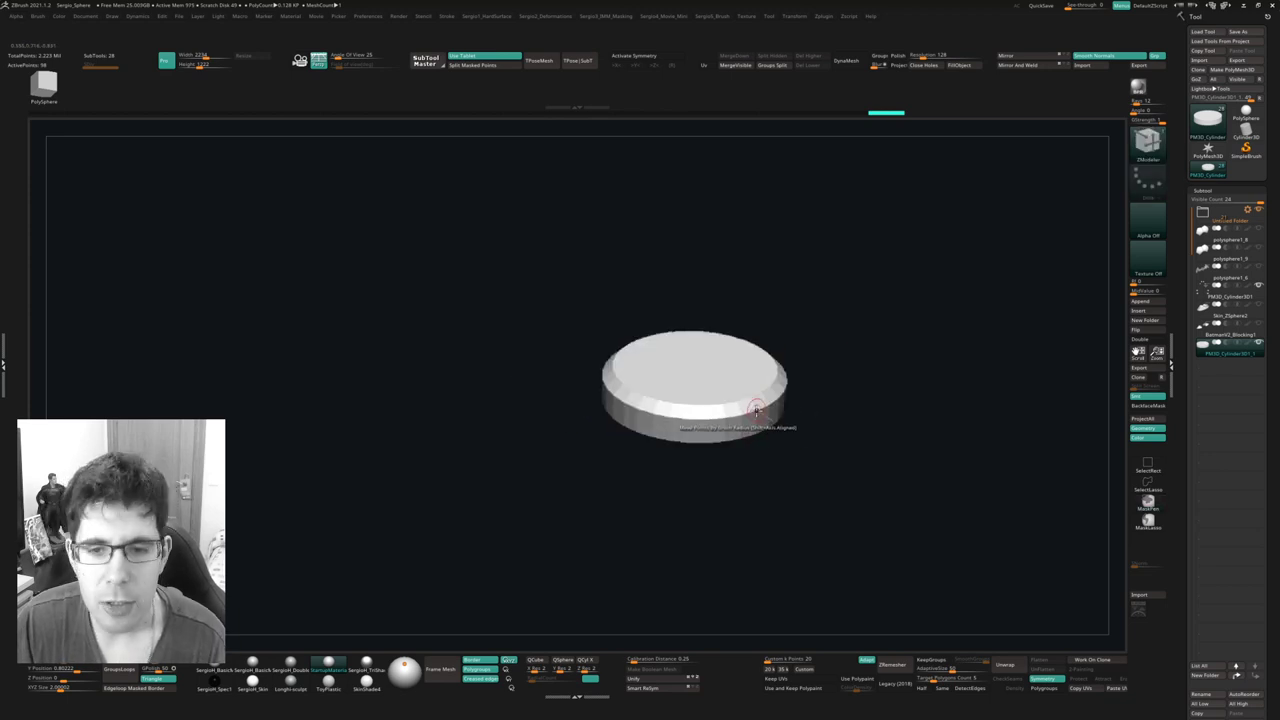
# Return to the Clay brush and show the torso again alongside the disc.
pyautogui.press('b')
pyautogui.press('c')
pyautogui.press('l')
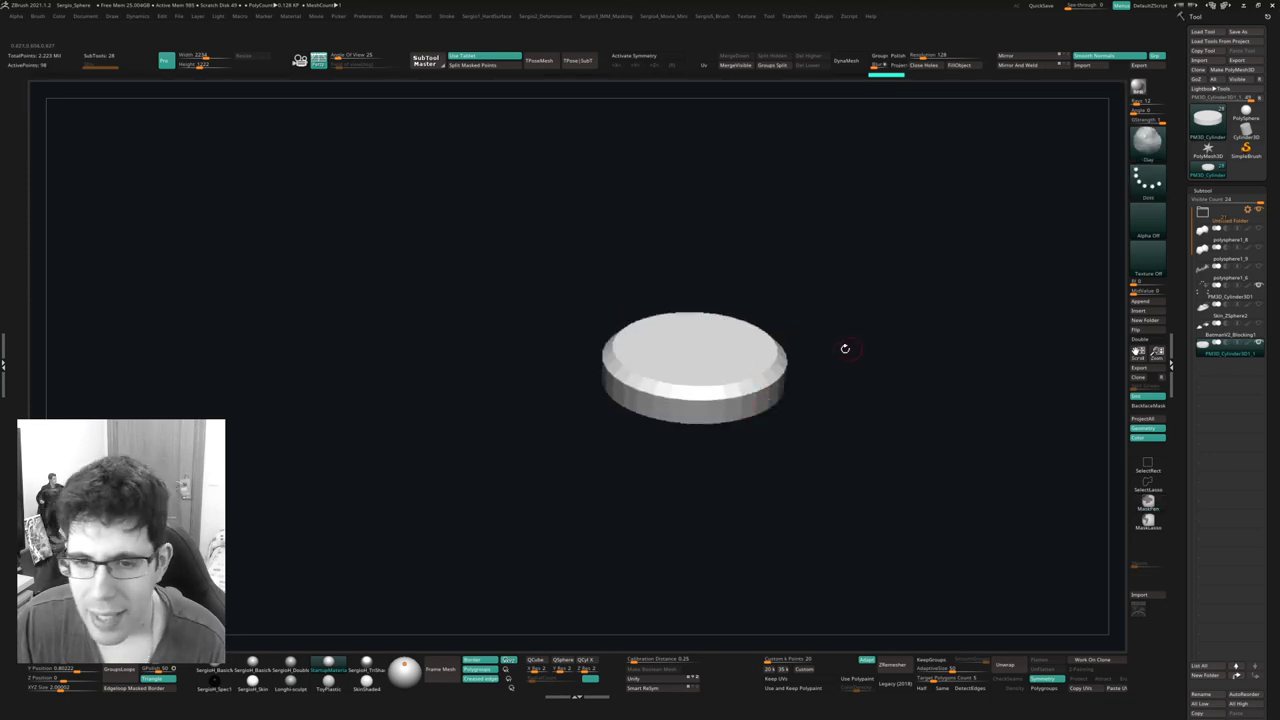
pyautogui.hotkey('shift', 'ctrl', 's')
pyautogui.moveTo(845, 348)
pyautogui.mouseDown()
pyautogui.moveTo(769, 377)
pyautogui.moveTo(730, 323)
pyautogui.moveTo(733, 540)
pyautogui.mouseUp()
pyautogui.keyDown('alt'); pyautogui.moveTo(663, 571); pyautogui.dragTo(649, 425); pyautogui.keyUp('alt')
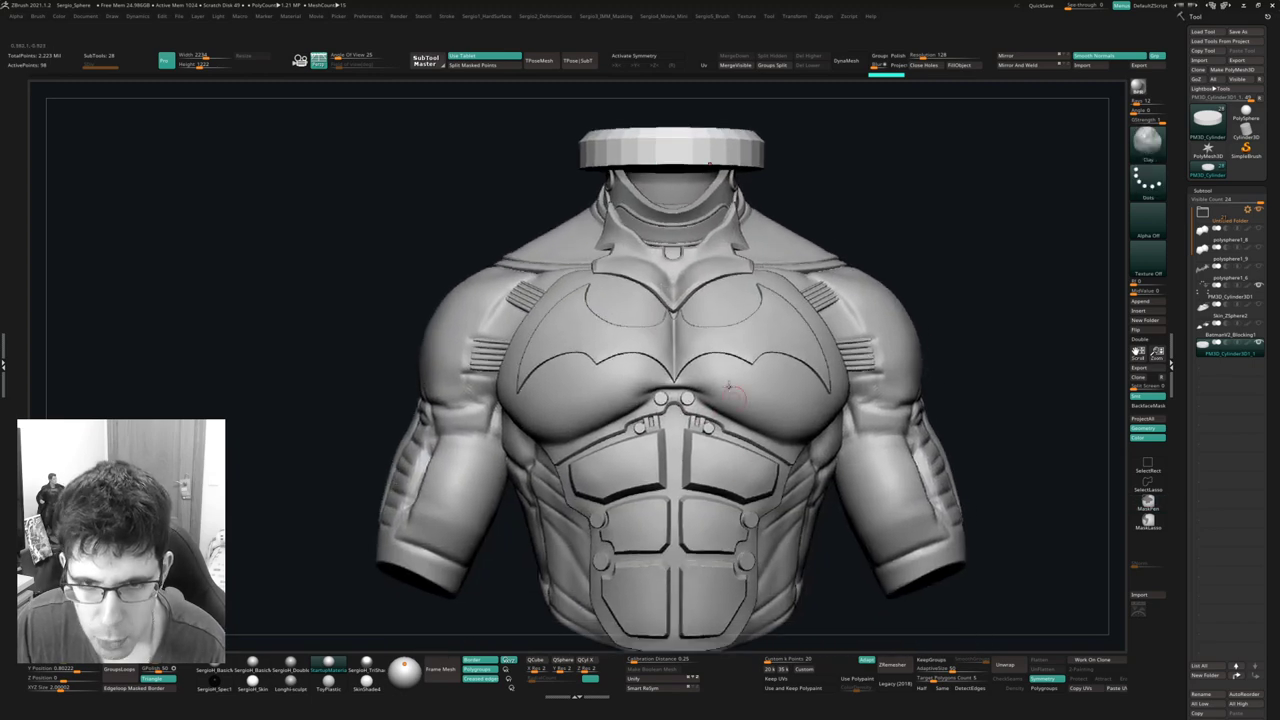
# Move the disc from above the neck onto the chest centre, just below the bat emblem.
pyautogui.keyDown('shift'); pyautogui.moveTo(730, 390); pyautogui.dragTo(786, 300); pyautogui.keyUp('shift')
pyautogui.press('w')
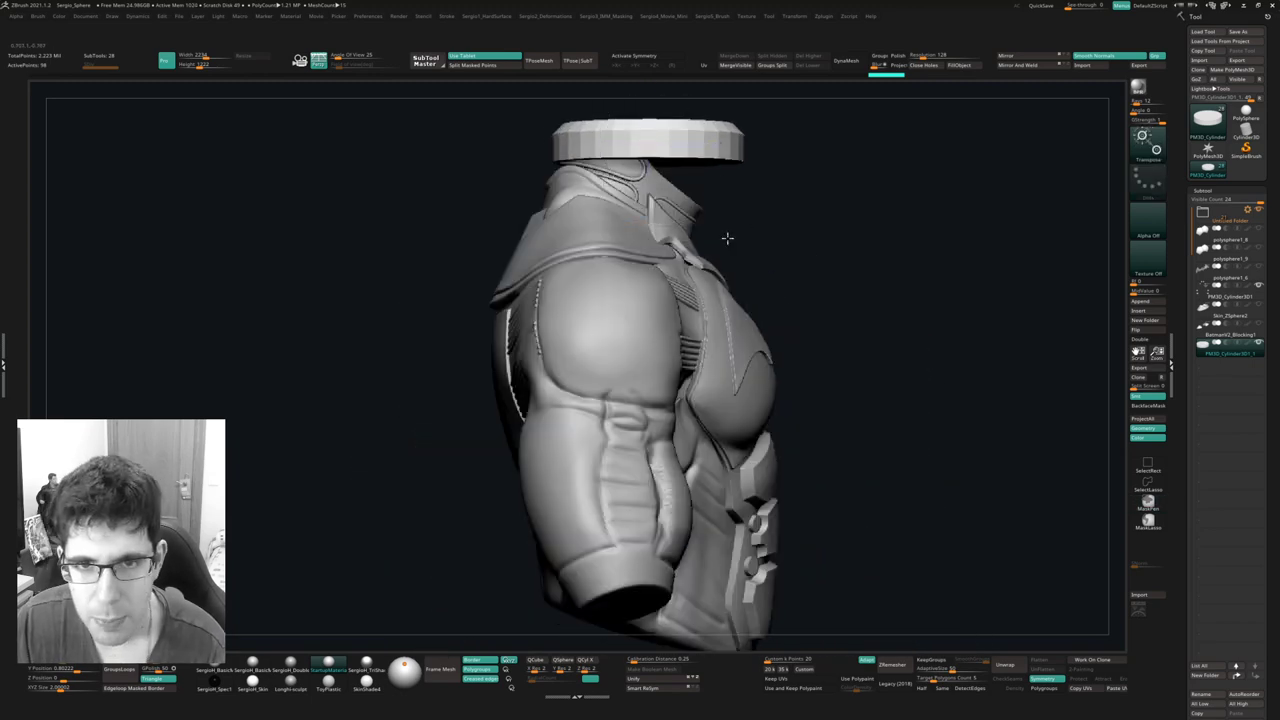
pyautogui.moveTo(726, 237)
pyautogui.mouseDown()
pyautogui.moveTo(699, 183)
pyautogui.moveTo(693, 286)
pyautogui.mouseUp()
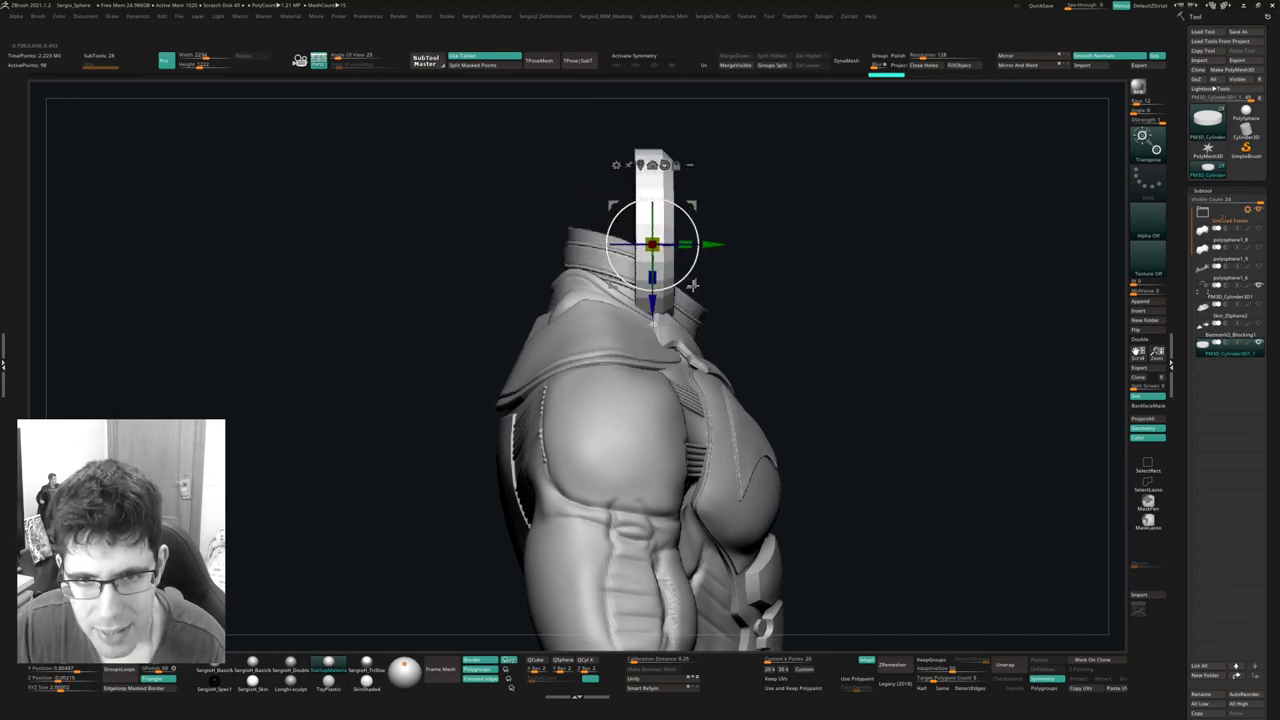
pyautogui.moveTo(701, 213)
pyautogui.mouseDown()
pyautogui.moveTo(779, 221)
pyautogui.moveTo(718, 256)
pyautogui.moveTo(735, 262)
pyautogui.moveTo(728, 410)
pyautogui.mouseUp()
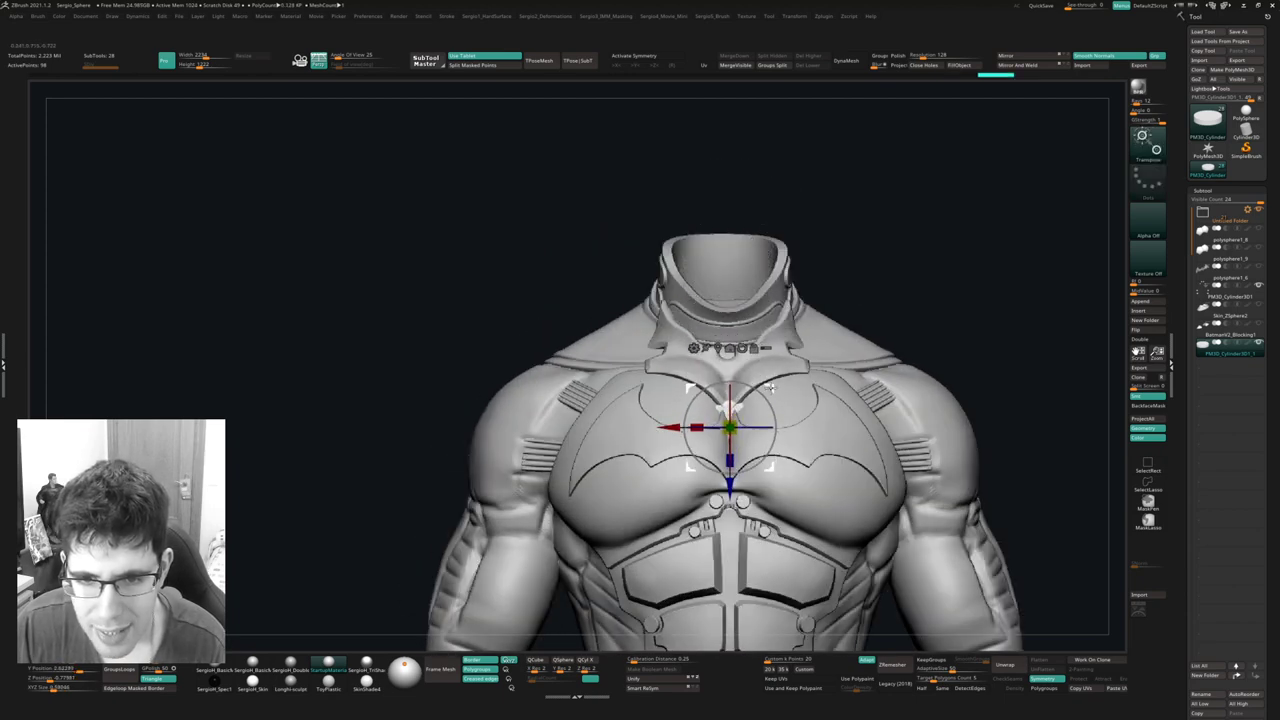
pyautogui.moveTo(857, 316)
pyautogui.mouseDown()
pyautogui.moveTo(934, 289)
pyautogui.moveTo(820, 309)
pyautogui.moveTo(809, 334)
pyautogui.moveTo(795, 333)
pyautogui.mouseUp()
pyautogui.press('q')
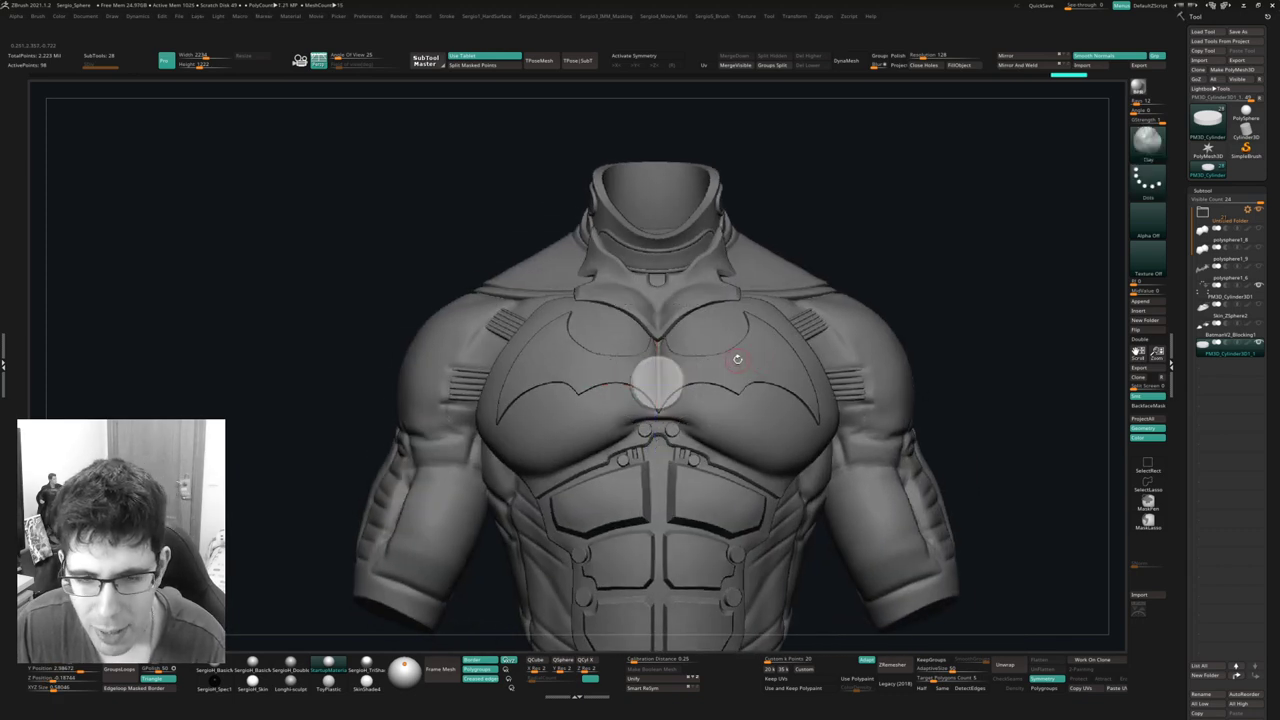
pyautogui.moveTo(738, 360)
pyautogui.keyDown('ctrl'); pyautogui.mouseDown(button='right')
pyautogui.moveTo(740, 324)
pyautogui.moveTo(686, 346)
pyautogui.mouseUp(button='right'); pyautogui.keyUp('ctrl')
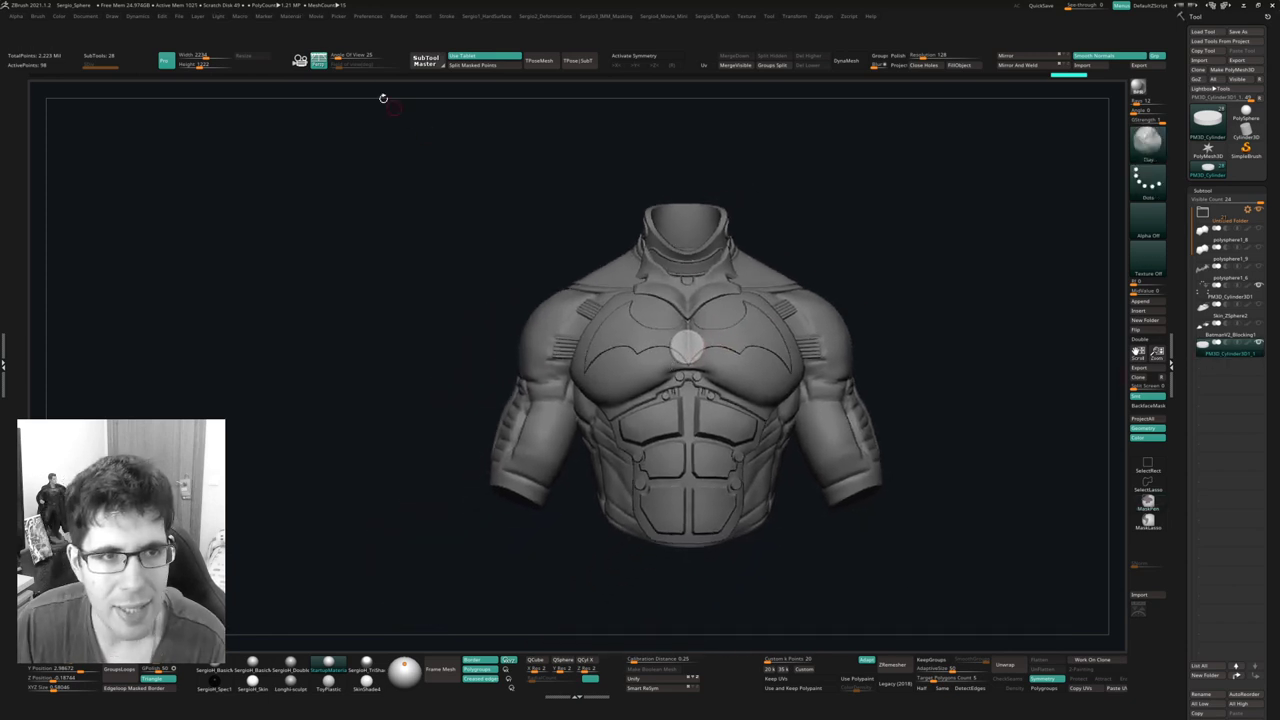
# Insert the rivet piece as an instanced NanoMesh part from the Macro menu.
pyautogui.click(243, 19)
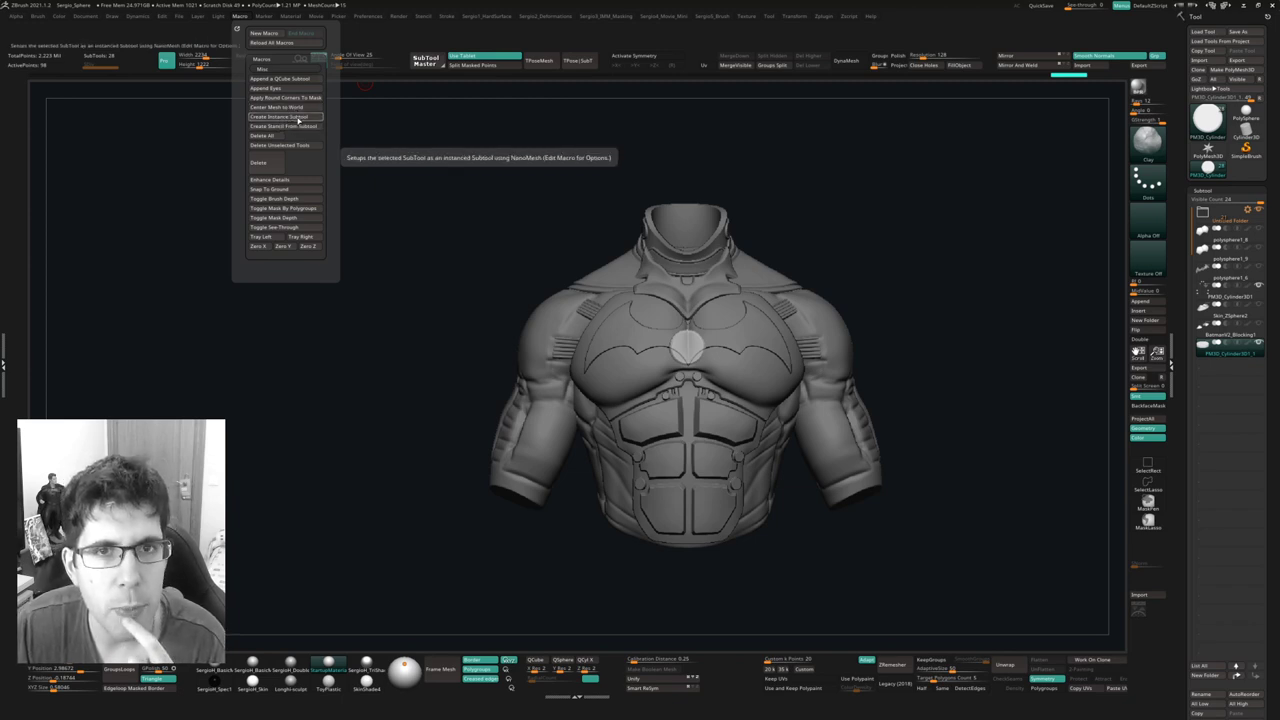
pyautogui.click(302, 118)
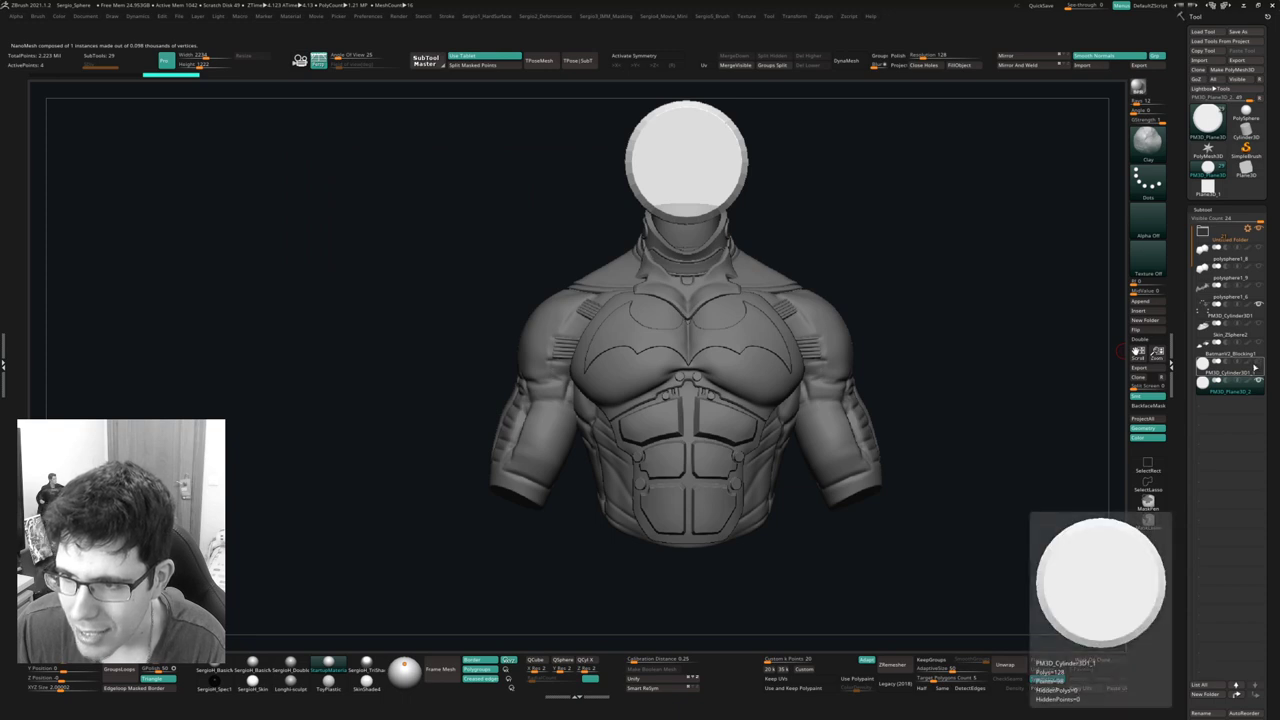
pyautogui.moveTo(1232, 391)
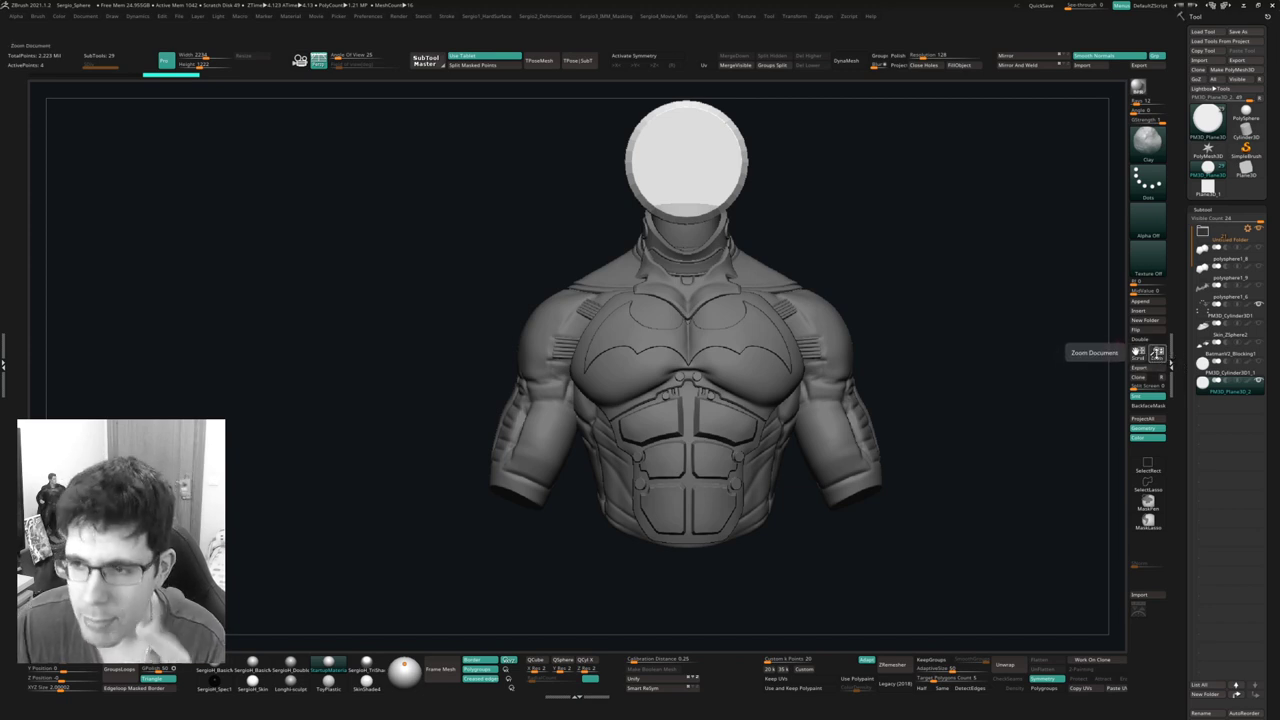
# Move the sphere down onto the chest and shrink it into a small disc.
pyautogui.keyDown('alt'); pyautogui.moveTo(821, 203); pyautogui.dragTo(797, 274, button='right'); pyautogui.keyUp('alt')
pyautogui.press('w')
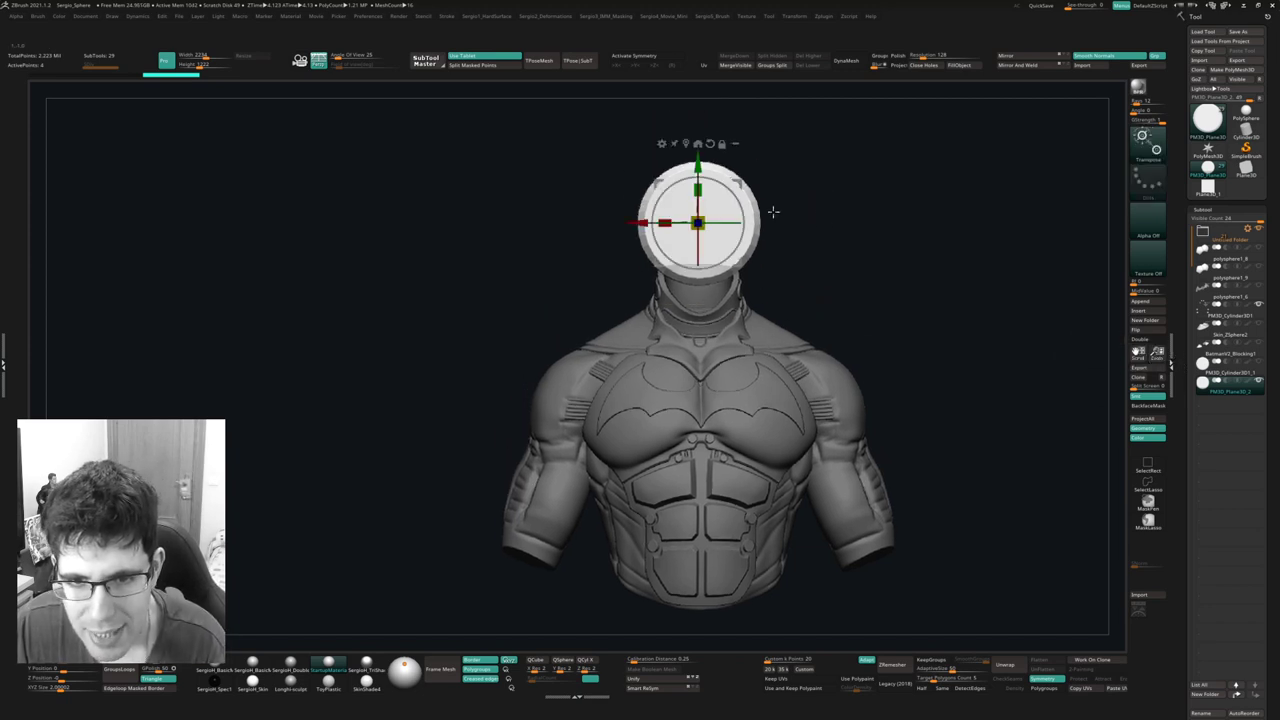
pyautogui.keyDown('shift'); pyautogui.moveTo(777, 209); pyautogui.dragTo(826, 240); pyautogui.keyUp('shift')
pyautogui.moveTo(697, 222); pyautogui.dragTo(608, 486)
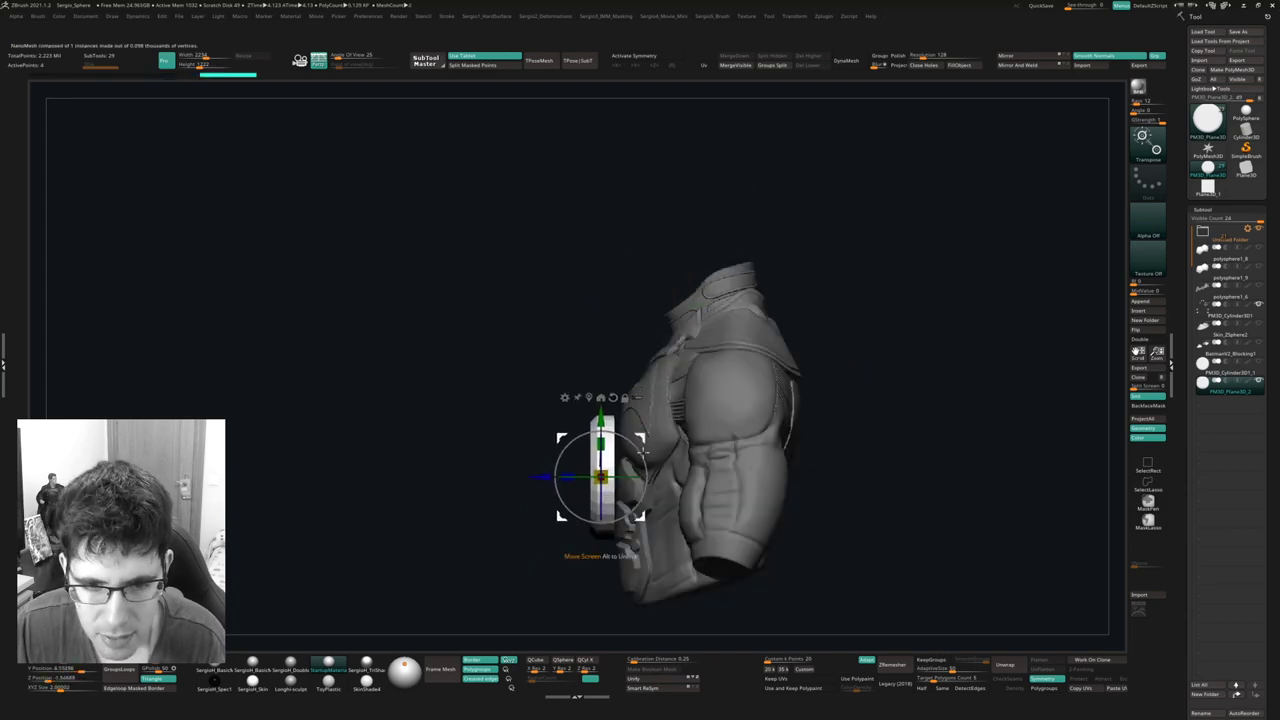
pyautogui.keyDown('shift'); pyautogui.moveTo(900, 450); pyautogui.dragTo(806, 305); pyautogui.keyUp('shift')
pyautogui.keyDown('alt'); pyautogui.moveTo(806, 305); pyautogui.dragTo(790, 360, button='right'); pyautogui.keyUp('alt')
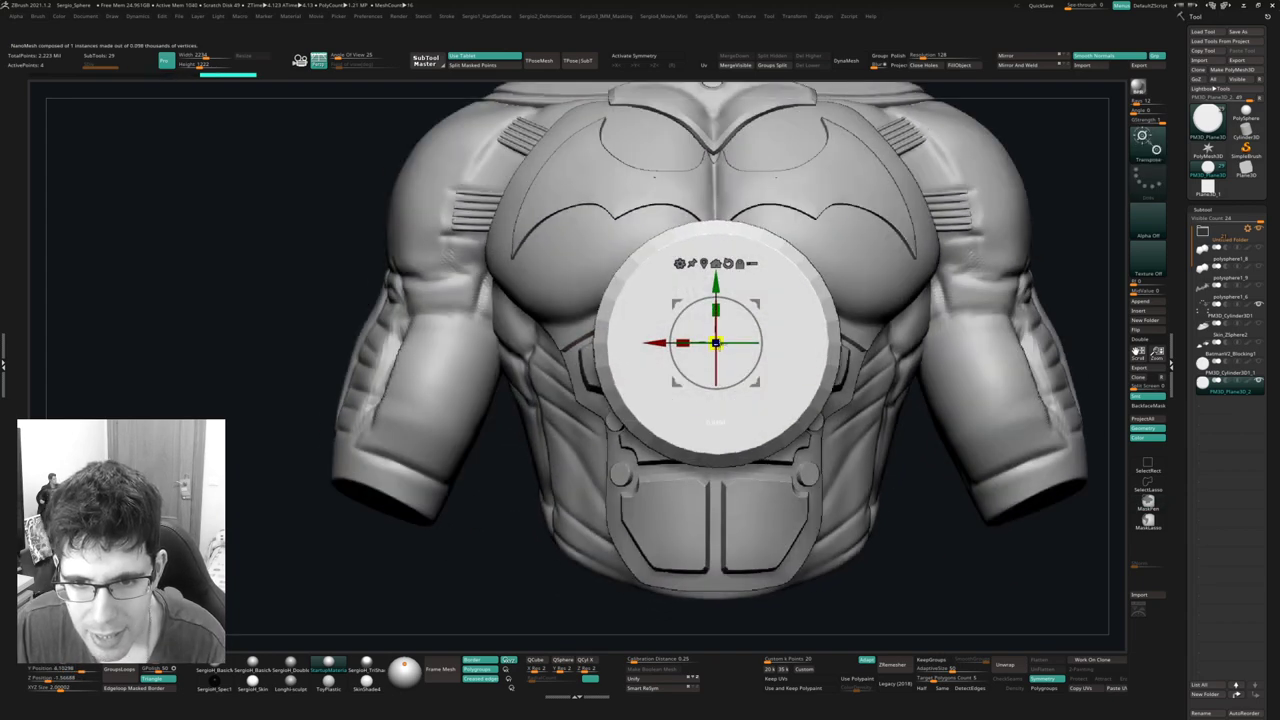
pyautogui.moveTo(715, 343); pyautogui.dragTo(605, 455)
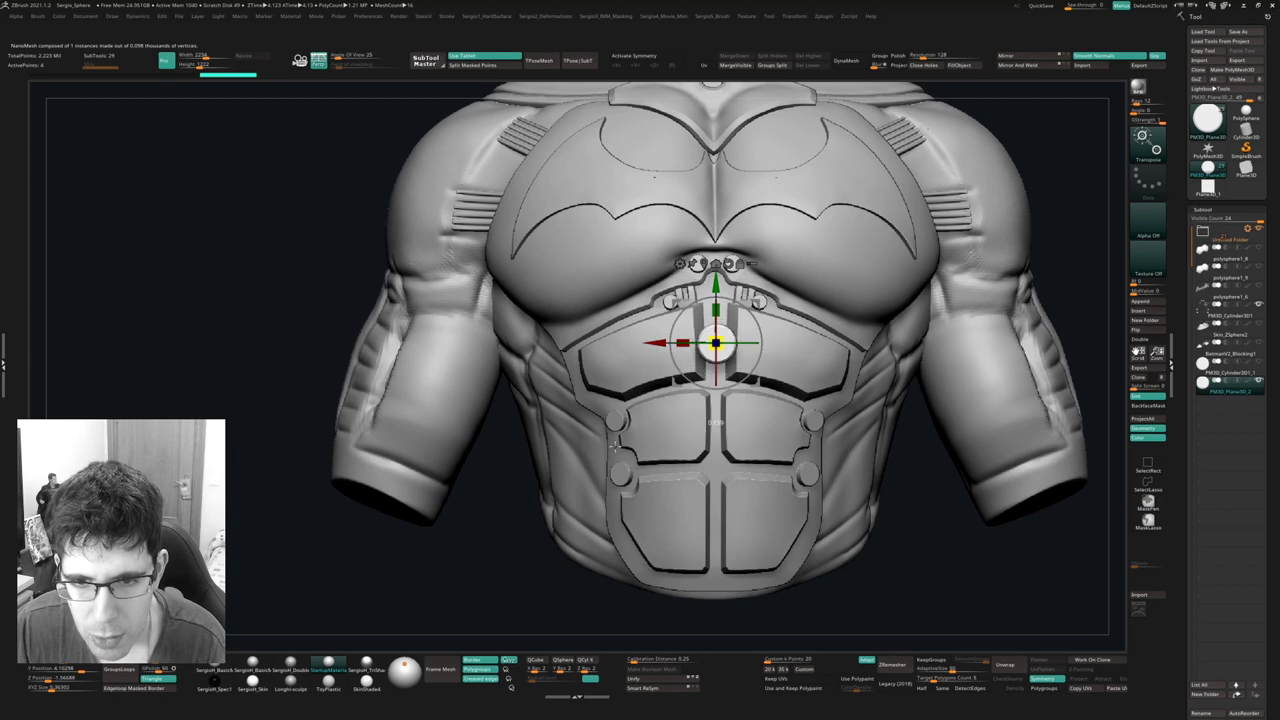
# Nudge the rivet into place and seat it against the chest armour, checking from the side.
pyautogui.keyDown('alt'); pyautogui.moveTo(690, 347); pyautogui.dragTo(855, 322, button='right'); pyautogui.keyUp('alt')
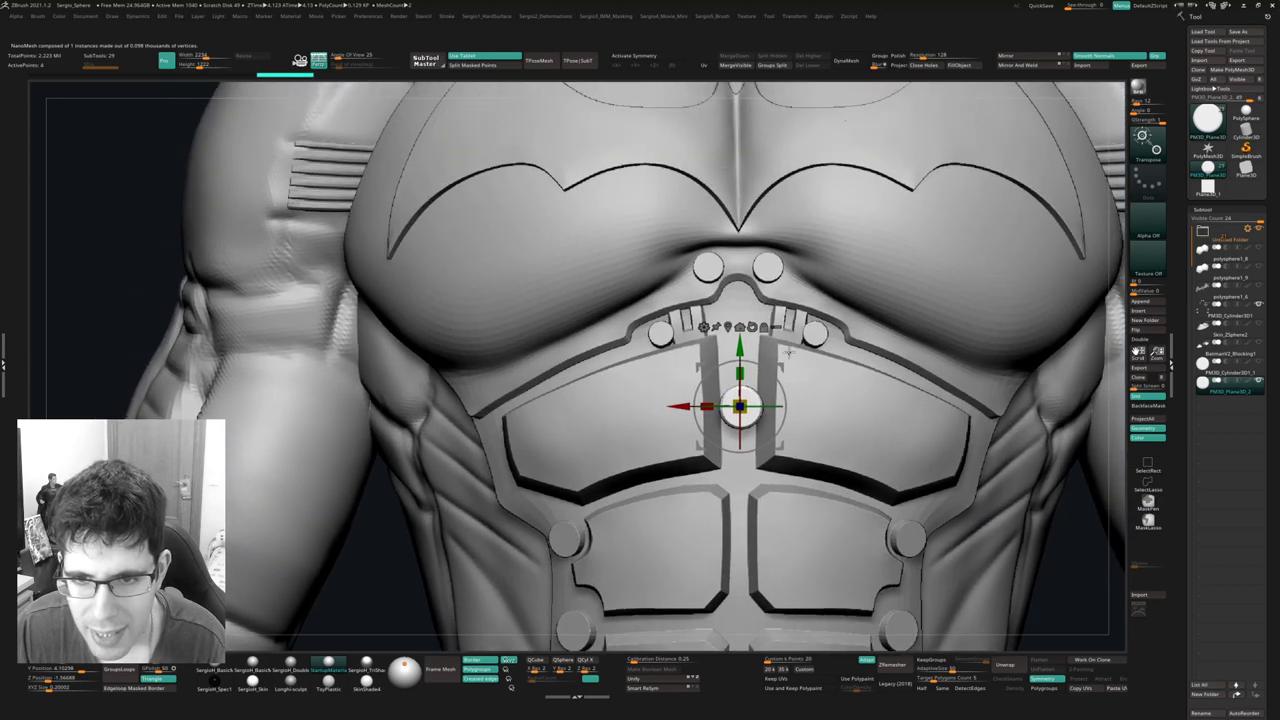
pyautogui.moveTo(856, 322); pyautogui.dragTo(855, 304)
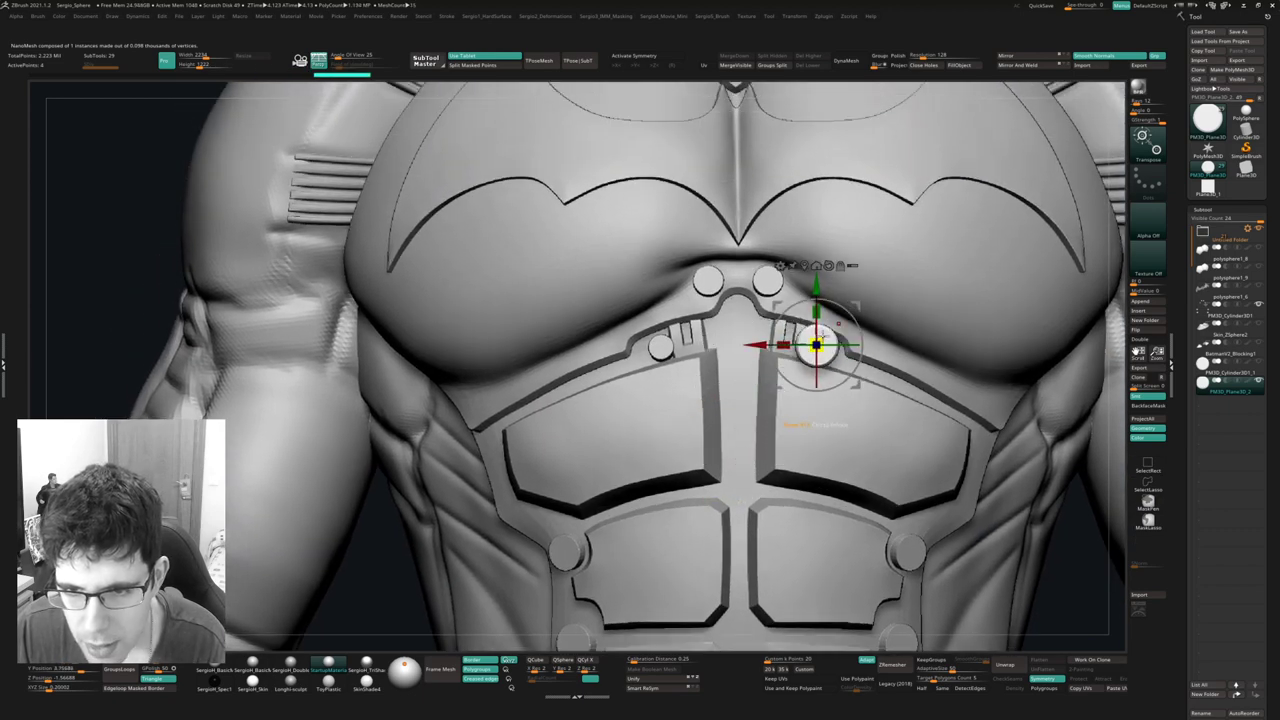
pyautogui.moveTo(852, 328); pyautogui.dragTo(787, 324, button='right')
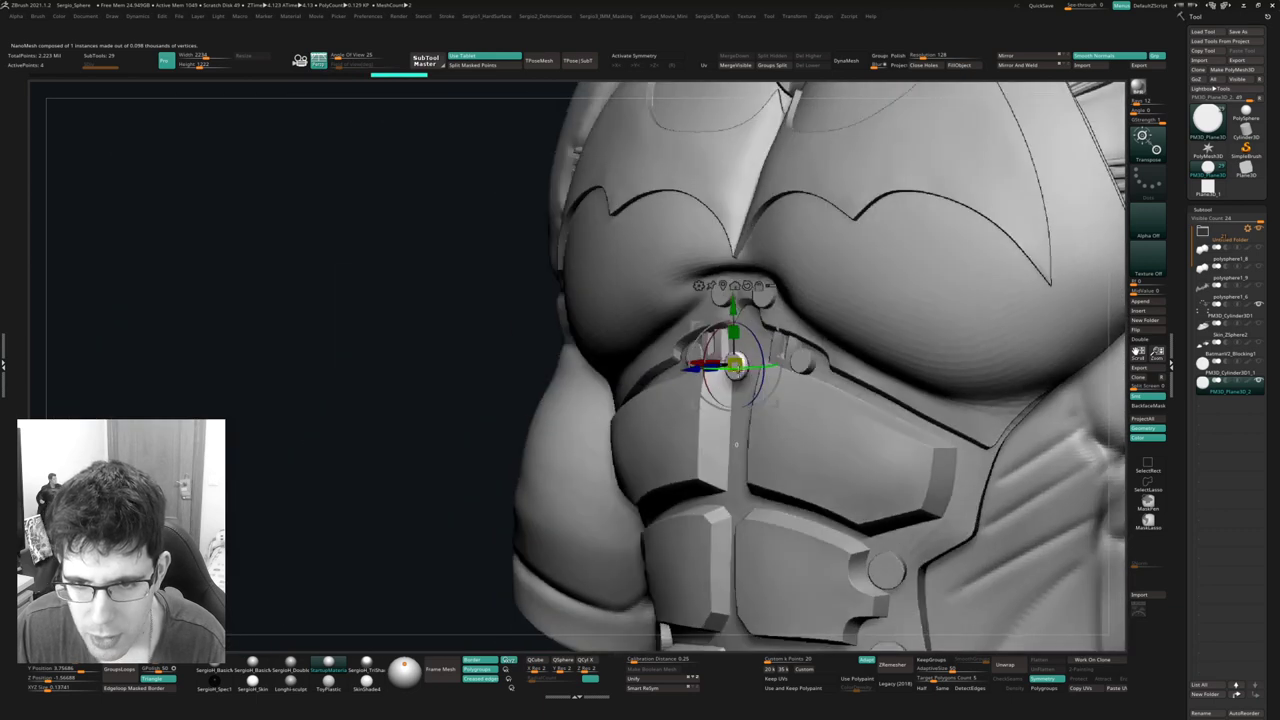
pyautogui.moveTo(787, 324); pyautogui.dragTo(831, 340)
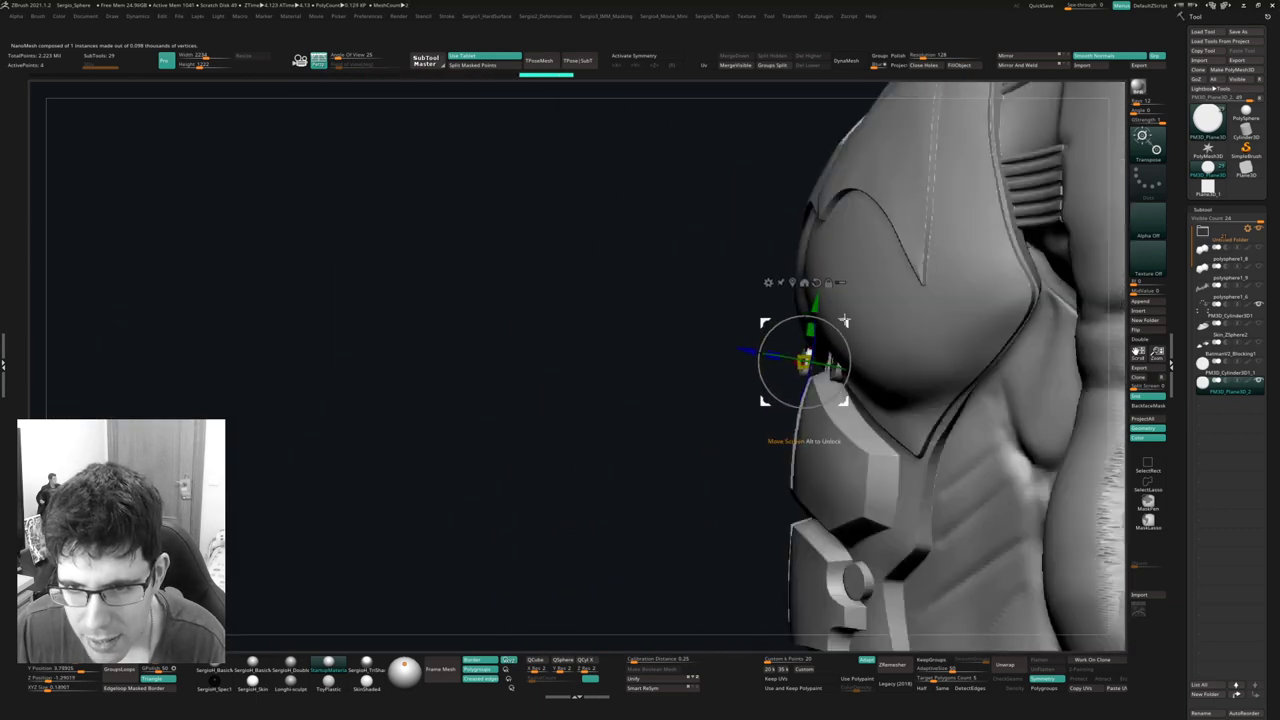
pyautogui.moveTo(845, 320)
pyautogui.mouseDown(button='right')
pyautogui.moveTo(847, 448)
pyautogui.moveTo(843, 400)
pyautogui.moveTo(790, 398)
pyautogui.mouseUp(button='right')
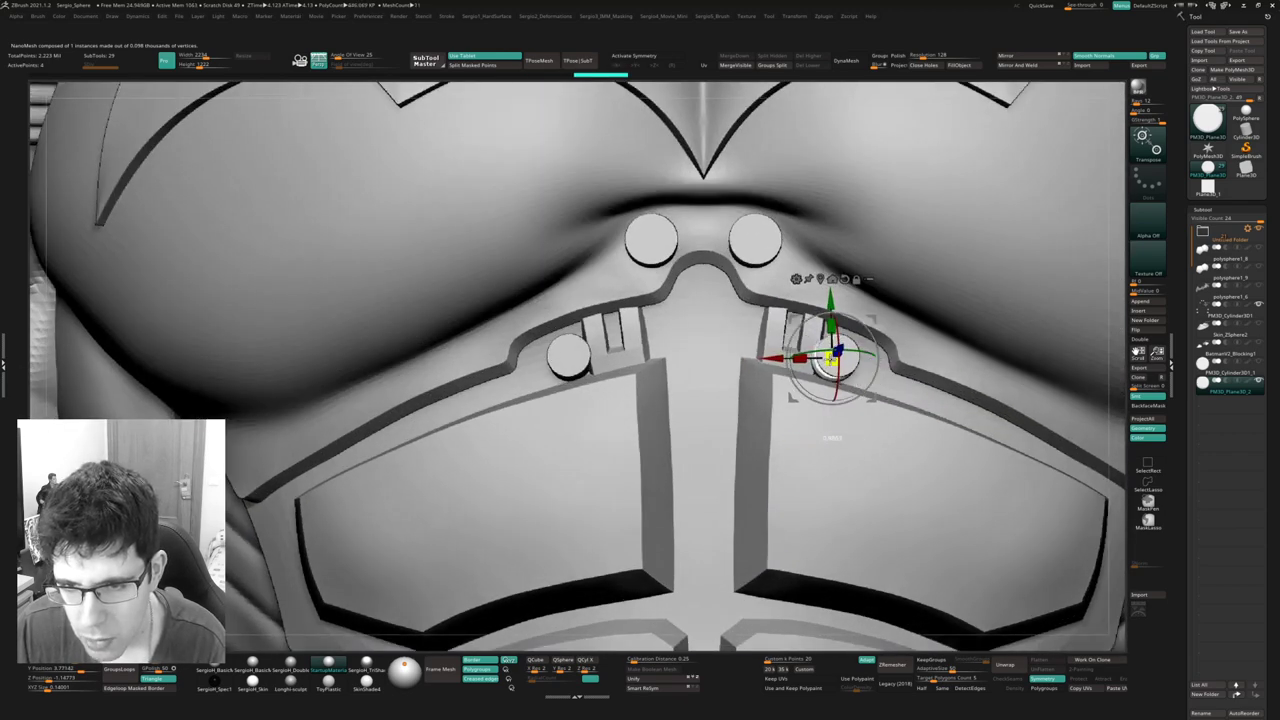
pyautogui.moveTo(870, 322); pyautogui.dragTo(878, 318)
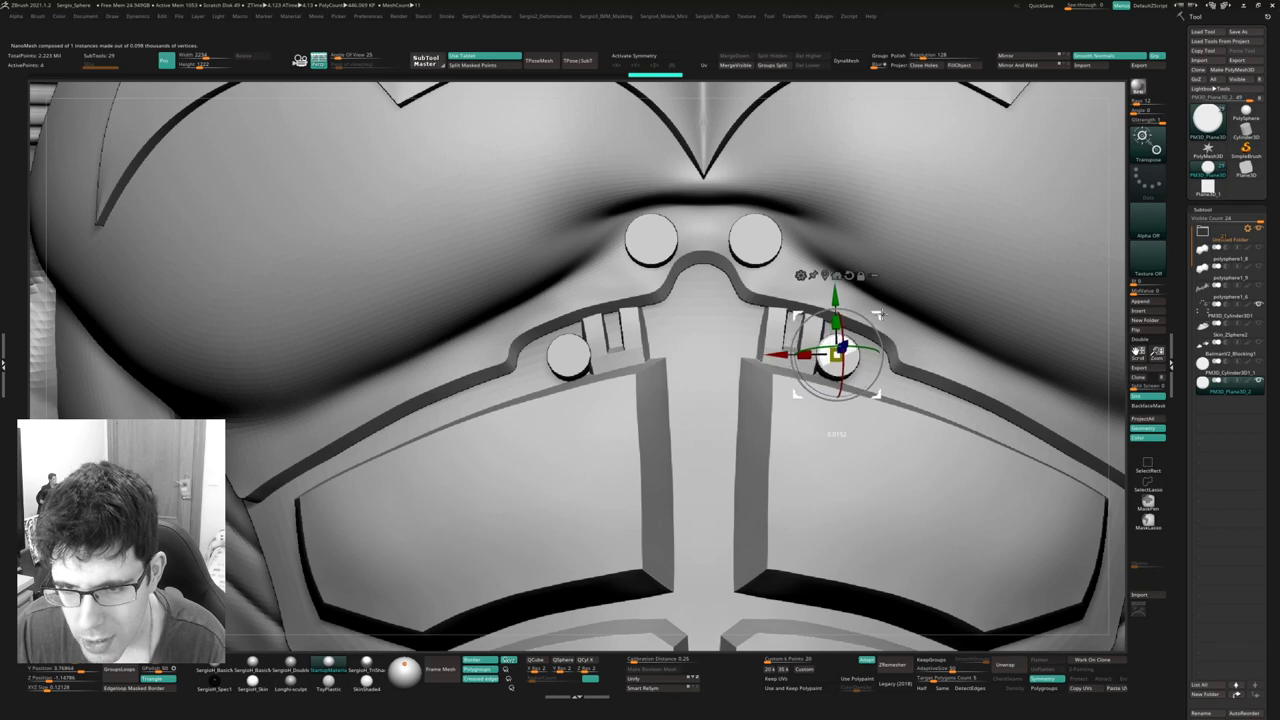
pyautogui.moveTo(850, 390); pyautogui.dragTo(905, 368, button='right')
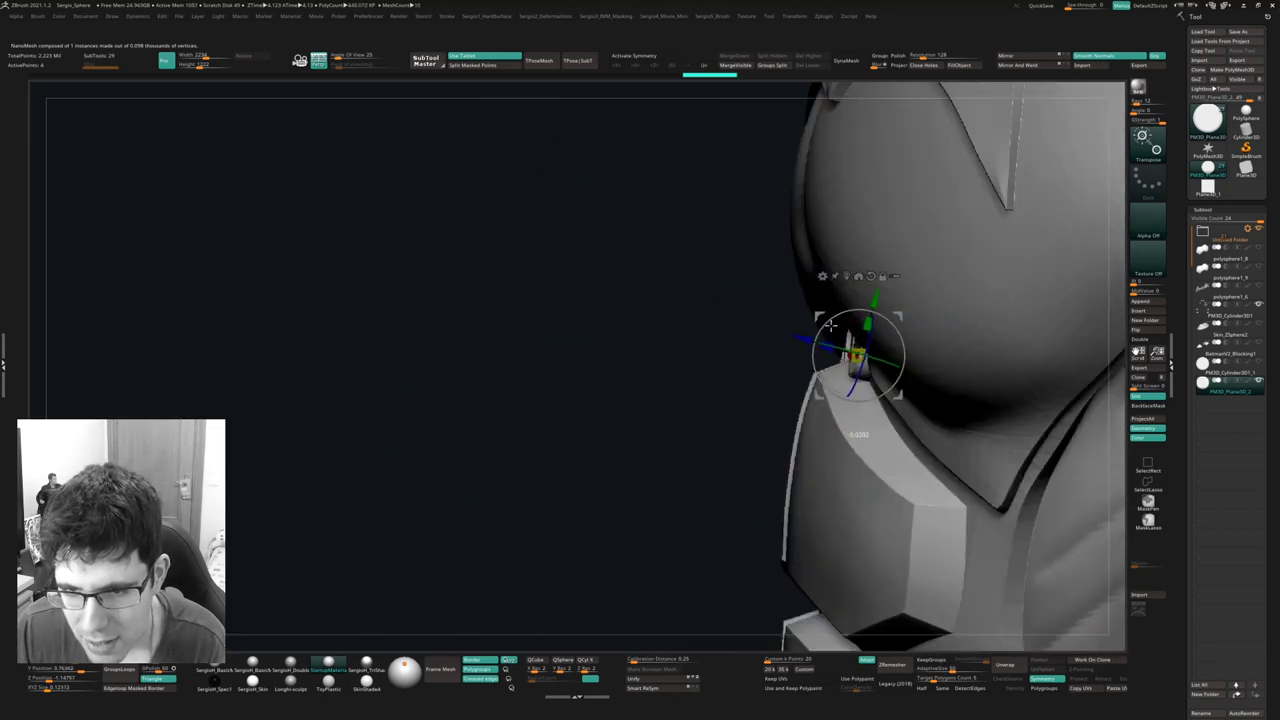
pyautogui.moveTo(830, 325); pyautogui.dragTo(911, 318)
pyautogui.moveTo(843, 425)
pyautogui.mouseDown(button='right')
pyautogui.moveTo(900, 380)
pyautogui.moveTo(1125, 316)
pyautogui.mouseUp(button='right')
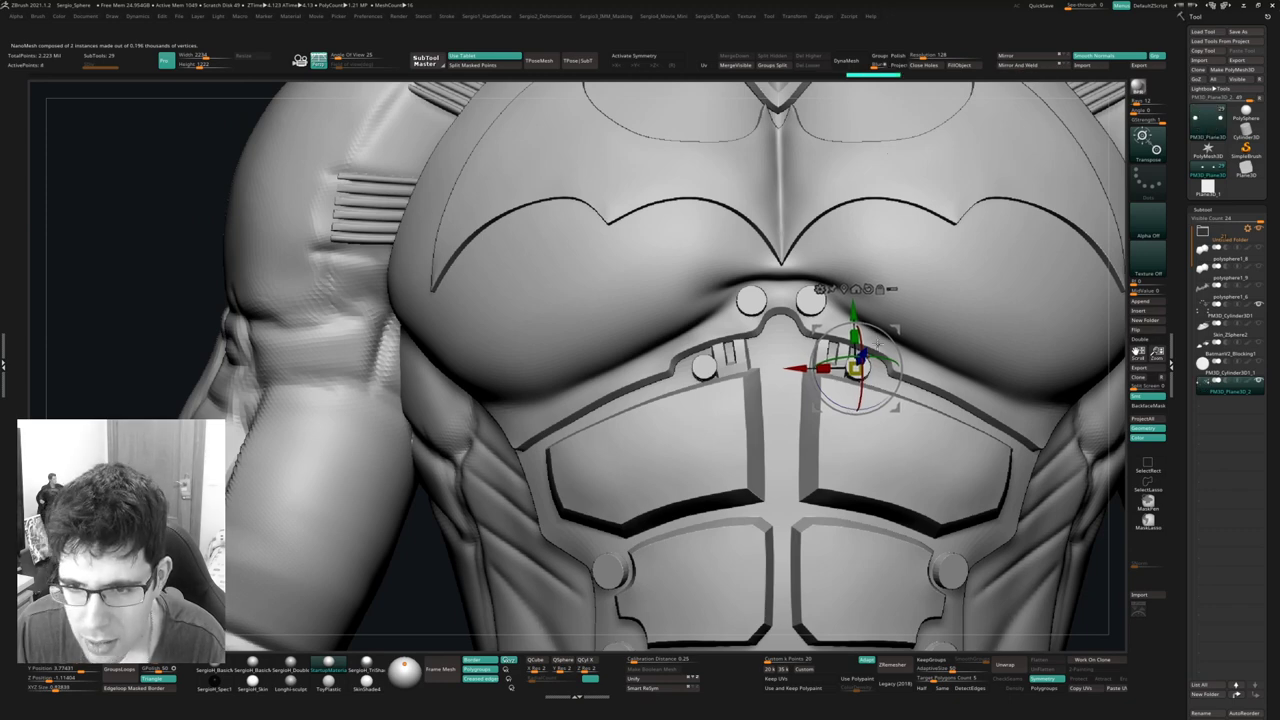
# Turn on X symmetry, bring the mirrored rivets lower and closer, and copy the pair onto the abdomen.
pyautogui.press('x')
pyautogui.moveTo(706, 366); pyautogui.dragTo(730, 372)
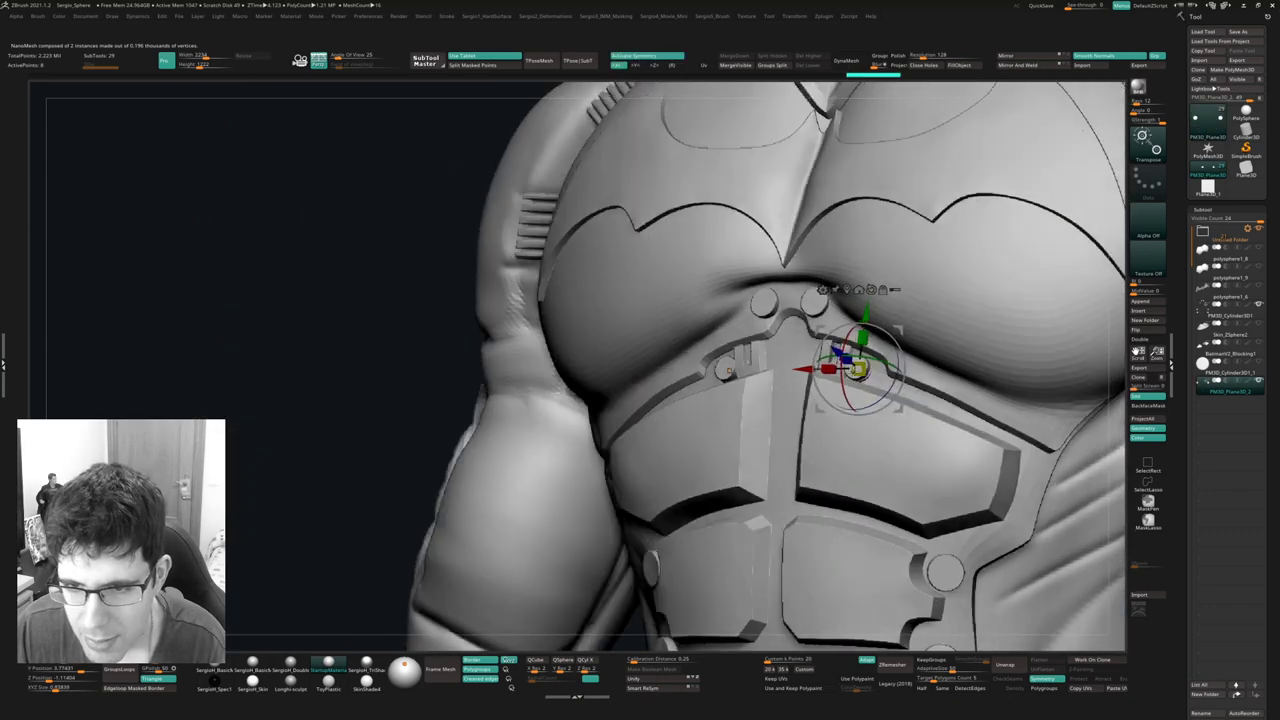
pyautogui.moveTo(896, 330)
pyautogui.mouseDown()
pyautogui.moveTo(883, 365)
pyautogui.moveTo(815, 315)
pyautogui.moveTo(800, 322)
pyautogui.mouseUp()
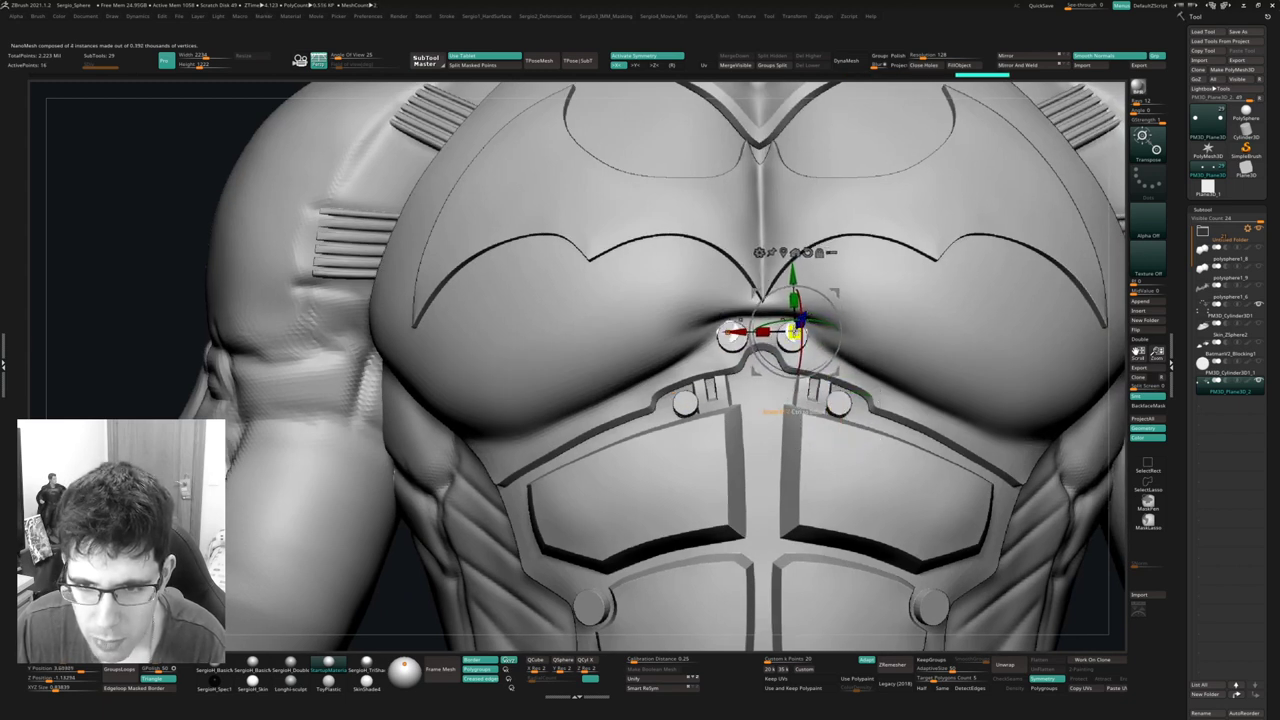
pyautogui.moveTo(817, 320); pyautogui.dragTo(823, 297)
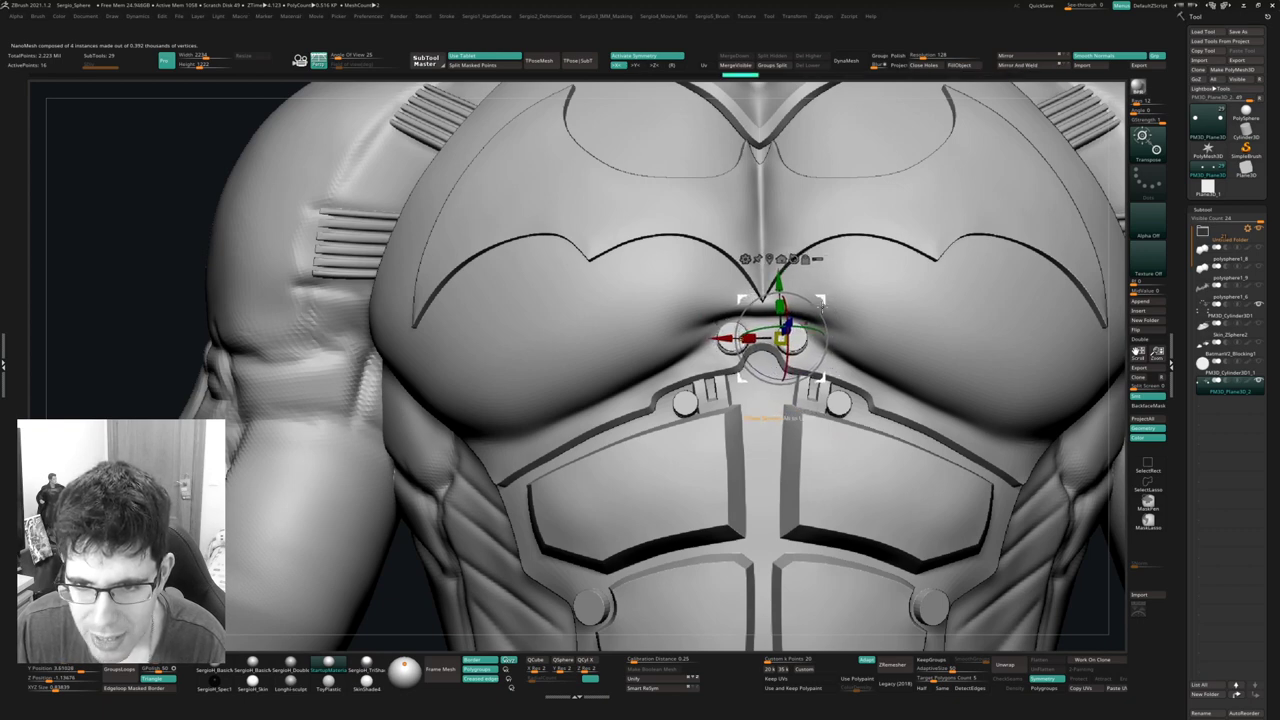
pyautogui.moveTo(820, 305); pyautogui.dragTo(810, 252)
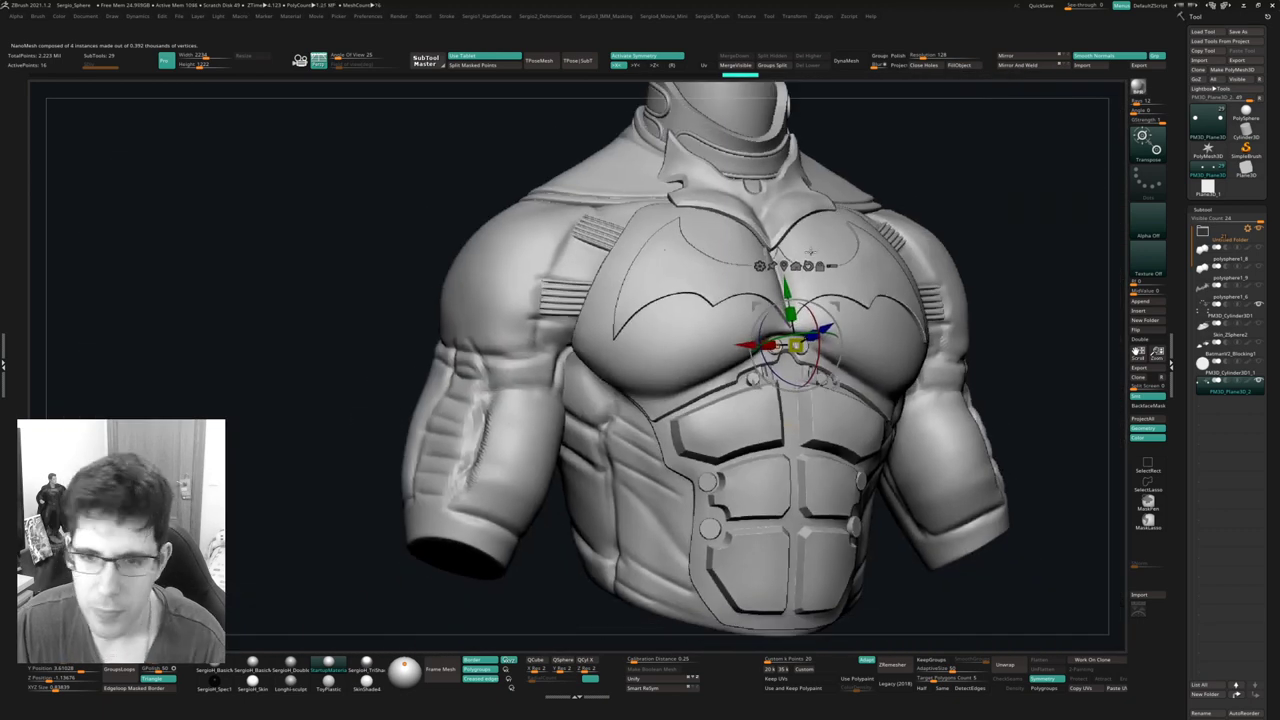
pyautogui.moveTo(1050, 450); pyautogui.dragTo(990, 430)
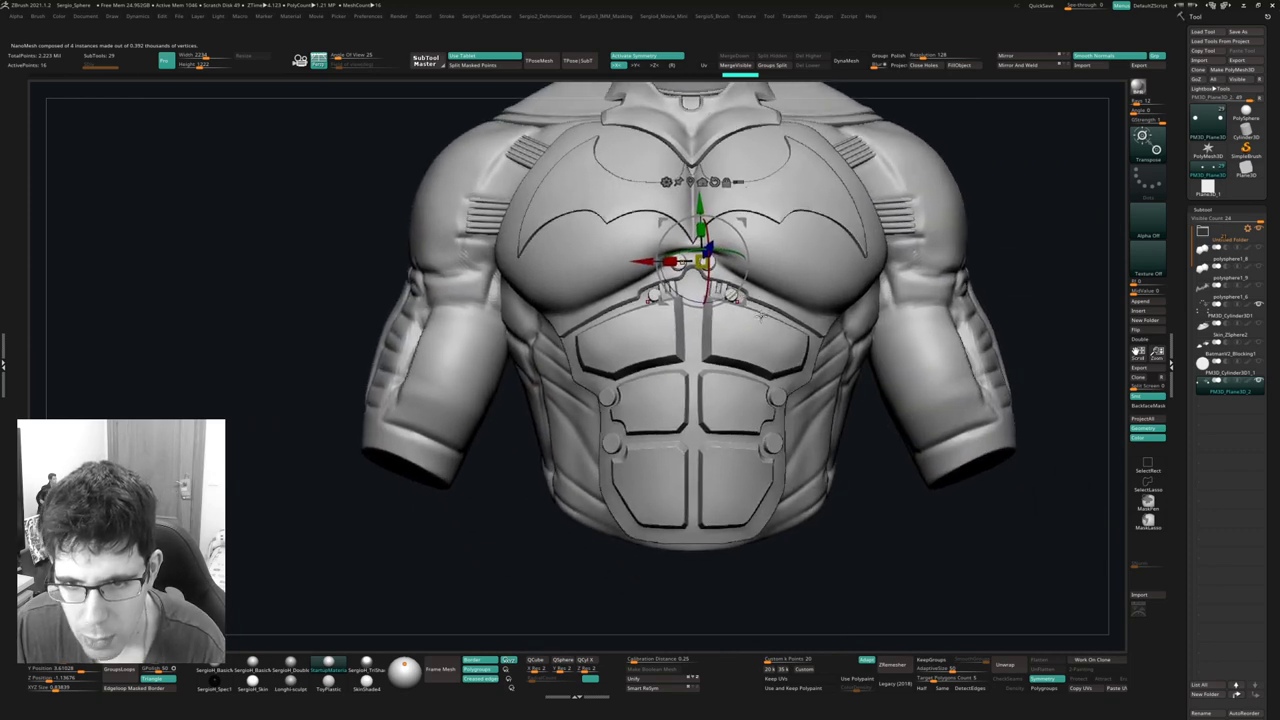
pyautogui.keyDown('ctrl'); pyautogui.moveTo(703, 252); pyautogui.dragTo(776, 405); pyautogui.keyUp('ctrl')
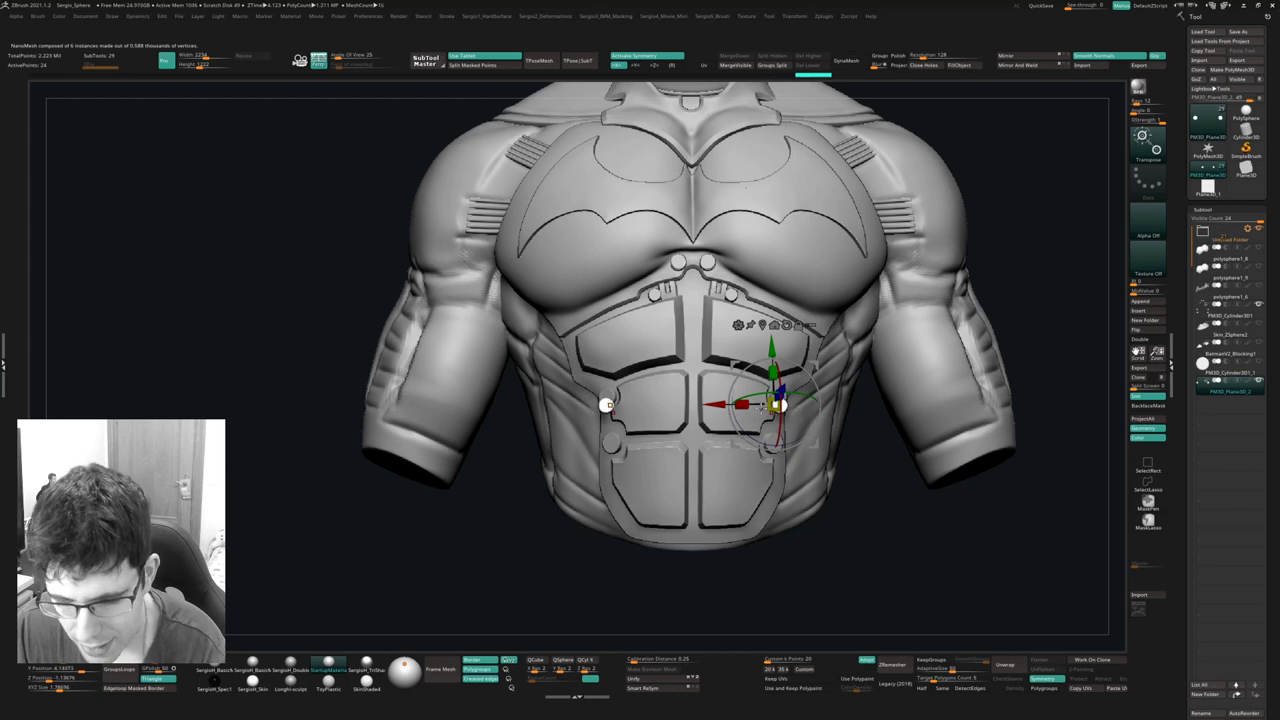
# Position the duplicated rivet pair beside the lower ab plates, checking from side views.
pyautogui.scroll(3, 748, 428)
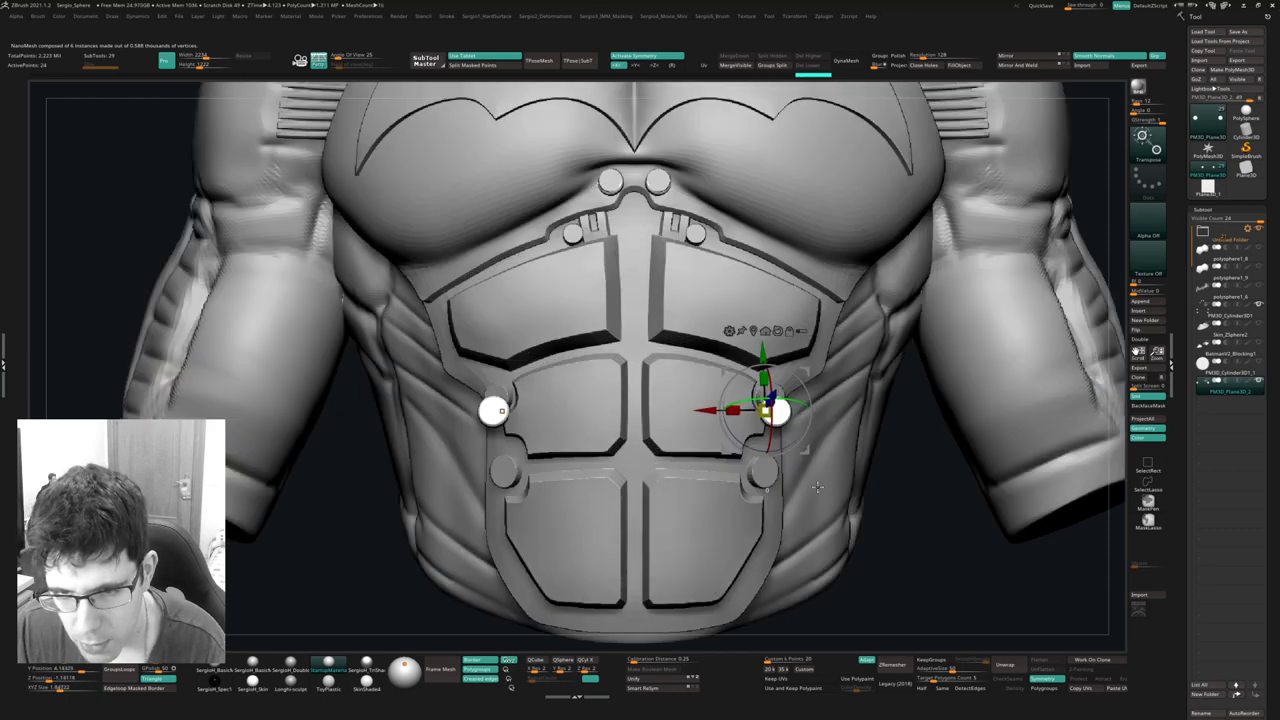
pyautogui.scroll(2, 748, 428)
pyautogui.moveTo(773, 390); pyautogui.dragTo(775, 372)
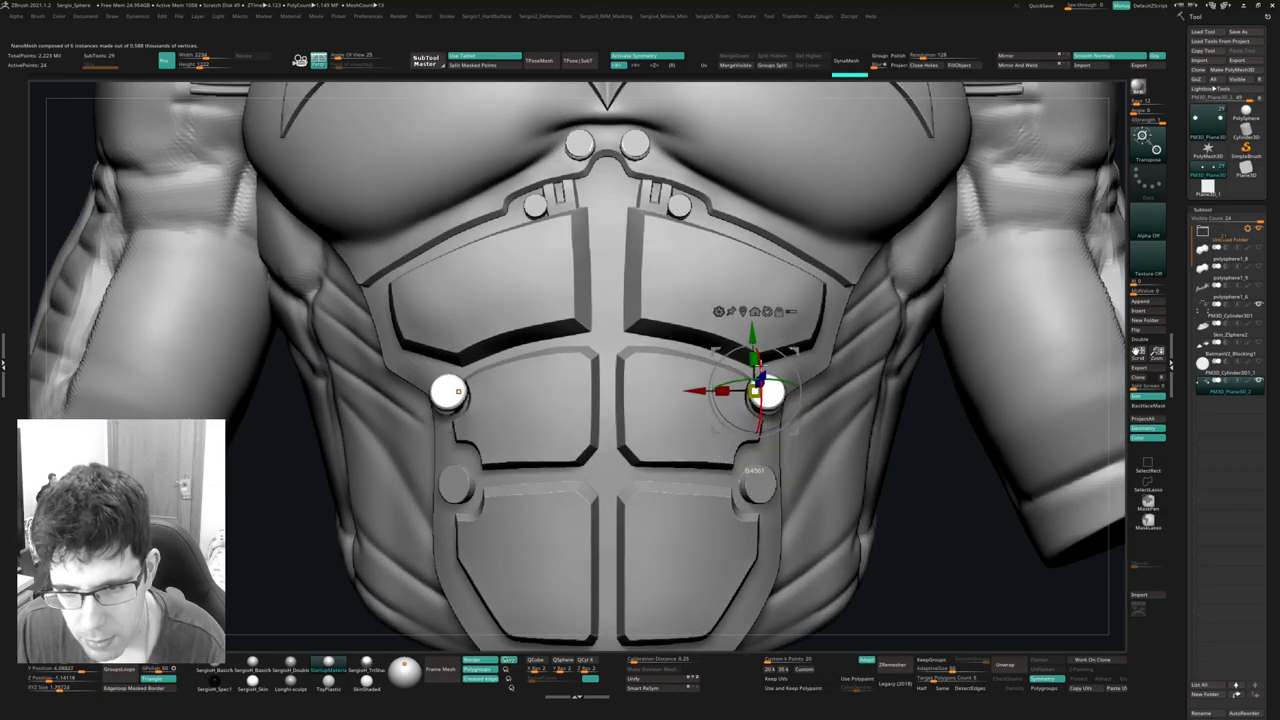
pyautogui.moveTo(818, 394)
pyautogui.mouseDown()
pyautogui.moveTo(840, 402)
pyautogui.moveTo(800, 385)
pyautogui.moveTo(782, 405)
pyautogui.mouseUp()
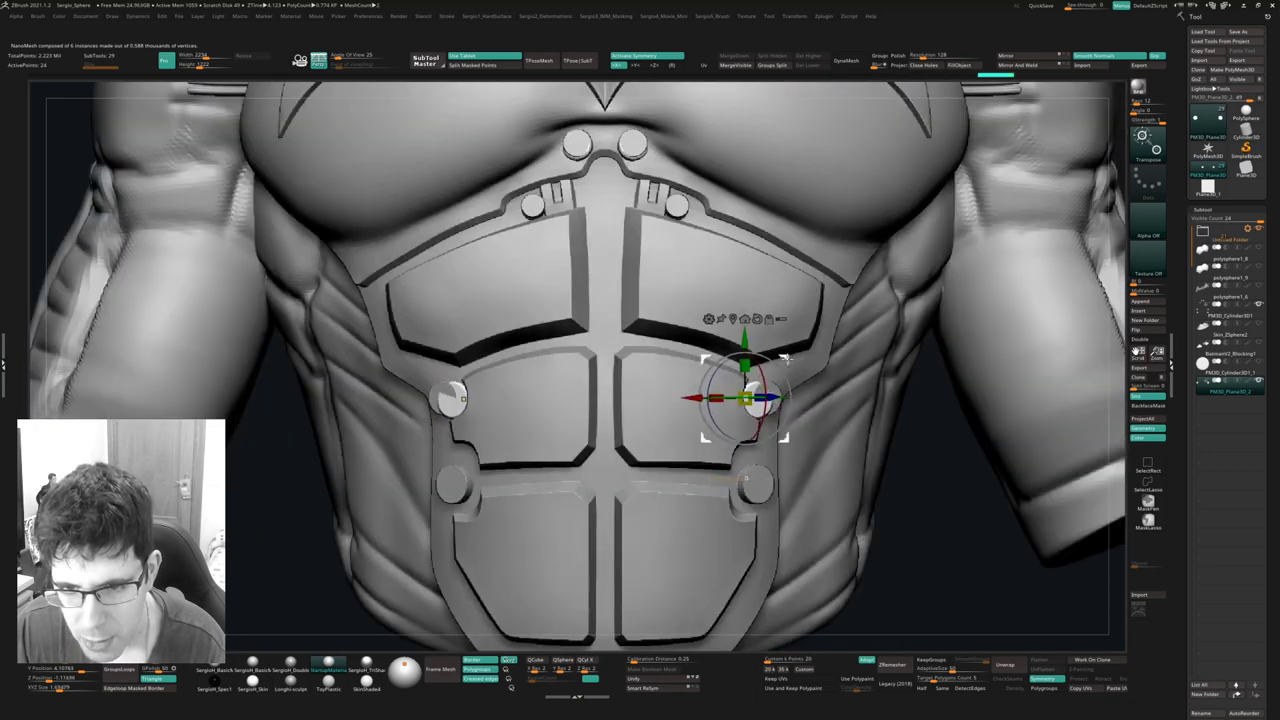
pyautogui.moveTo(786, 358); pyautogui.dragTo(813, 354)
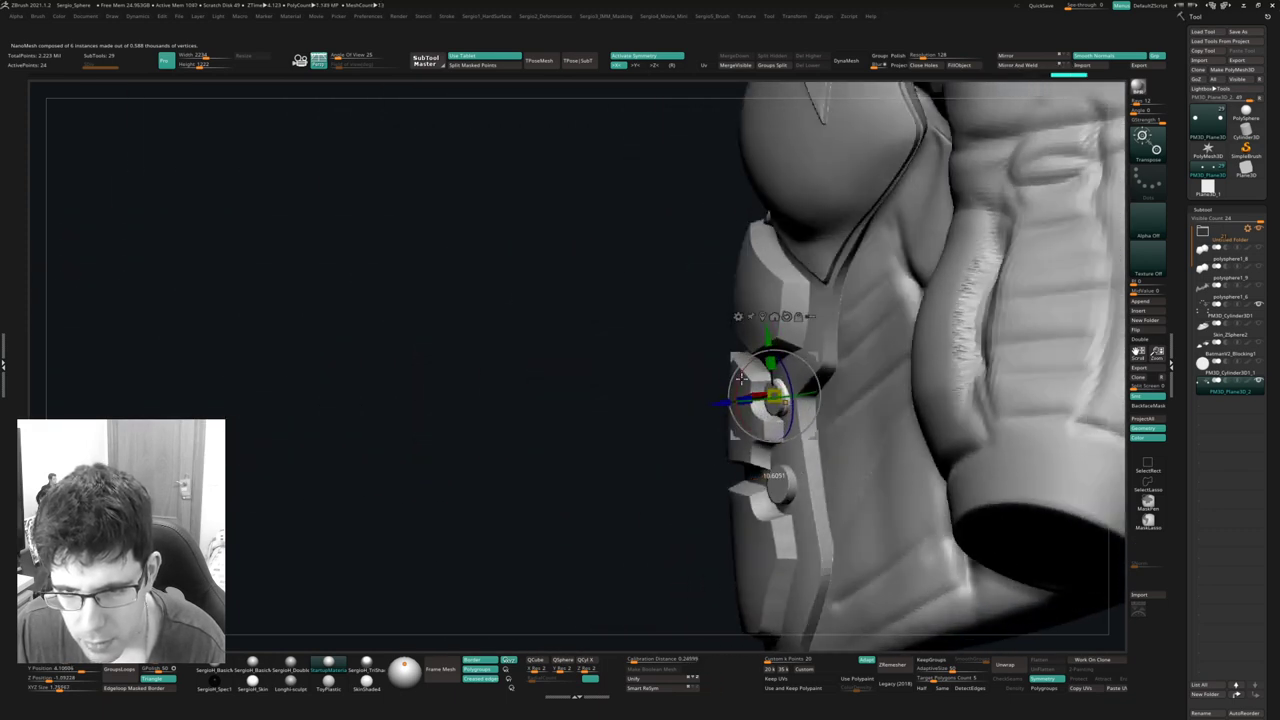
pyautogui.moveTo(740, 381)
pyautogui.mouseDown()
pyautogui.moveTo(800, 400)
pyautogui.moveTo(770, 457)
pyautogui.mouseUp()
pyautogui.keyDown('alt'); pyautogui.click(775, 398); pyautogui.keyUp('alt')
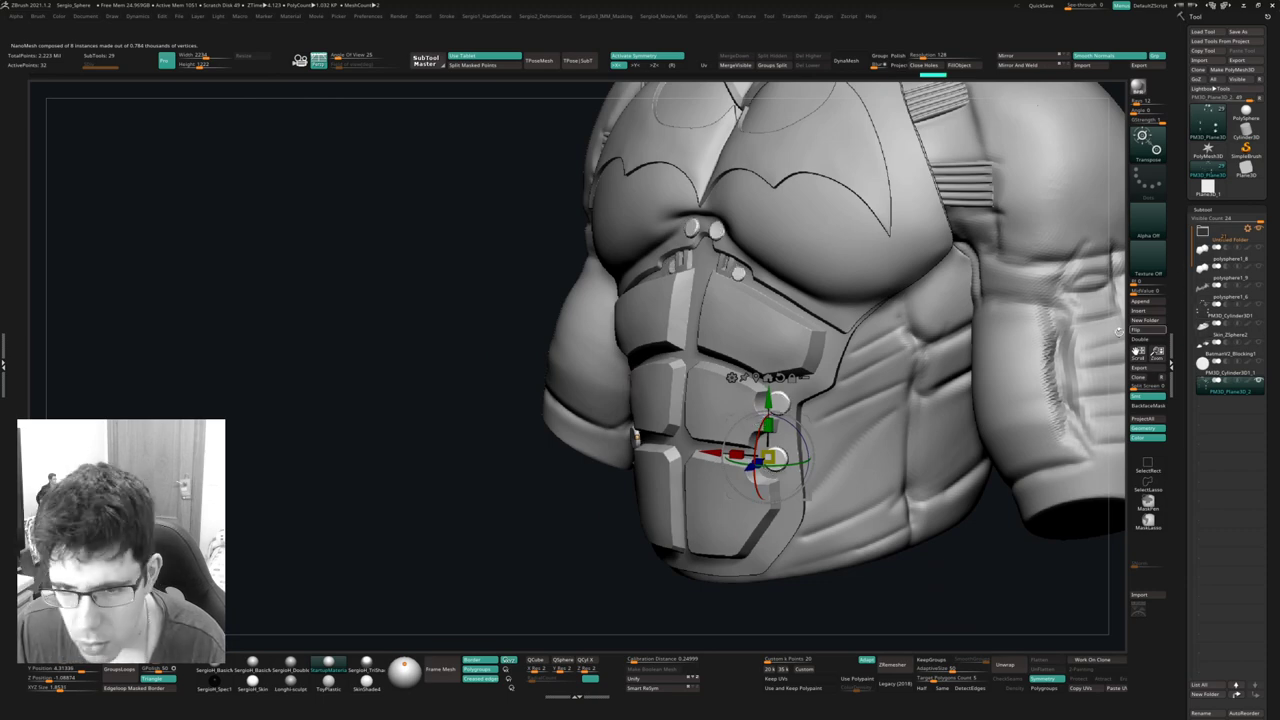
pyautogui.moveTo(633, 432)
pyautogui.mouseDown()
pyautogui.moveTo(757, 440)
pyautogui.moveTo(740, 476)
pyautogui.mouseUp()
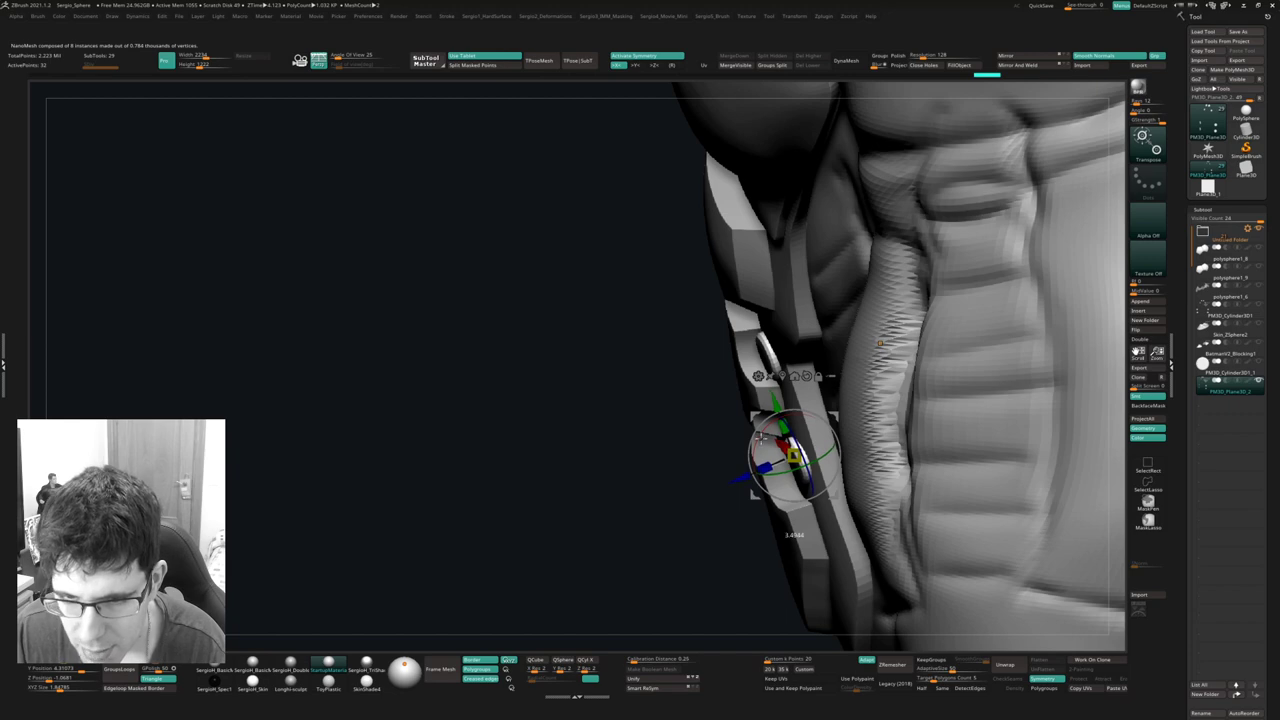
pyautogui.moveTo(774, 452)
pyautogui.mouseDown()
pyautogui.moveTo(800, 455)
pyautogui.moveTo(800, 410)
pyautogui.mouseUp()
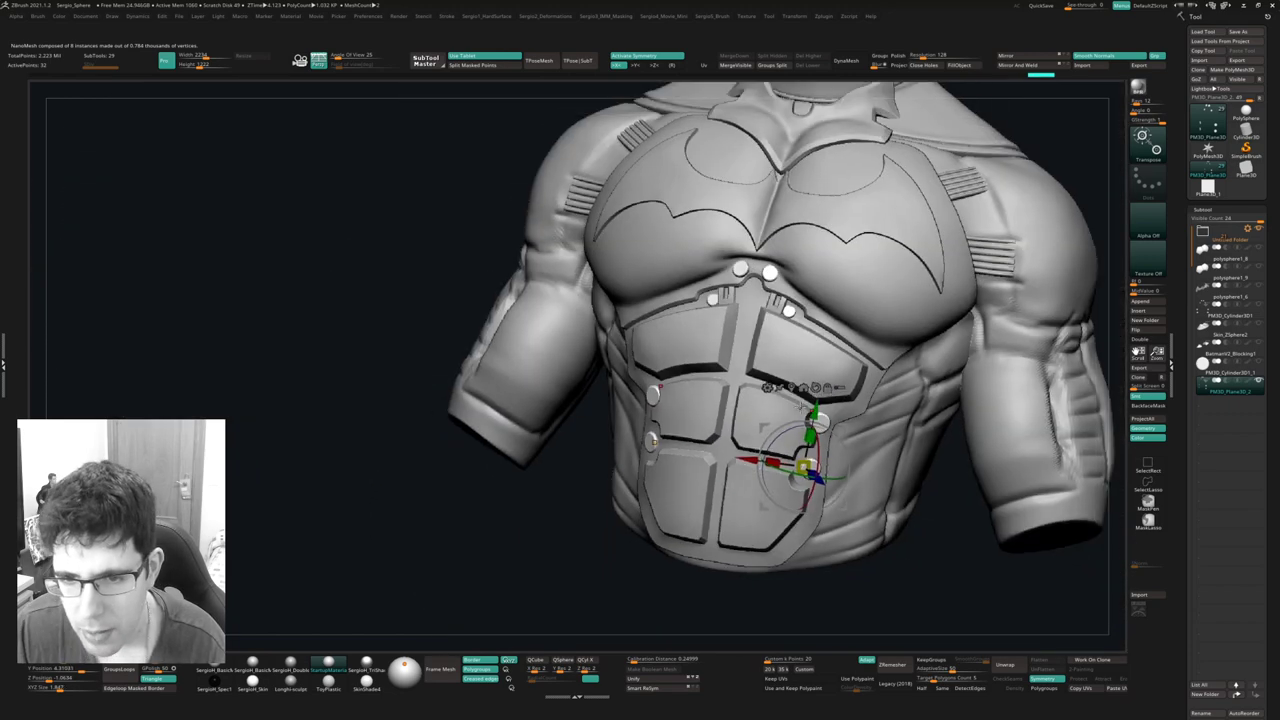
pyautogui.moveTo(729, 383)
pyautogui.keyDown('alt'); pyautogui.mouseDown()
pyautogui.moveTo(738, 449)
pyautogui.moveTo(771, 400)
pyautogui.mouseUp(); pyautogui.keyUp('alt')
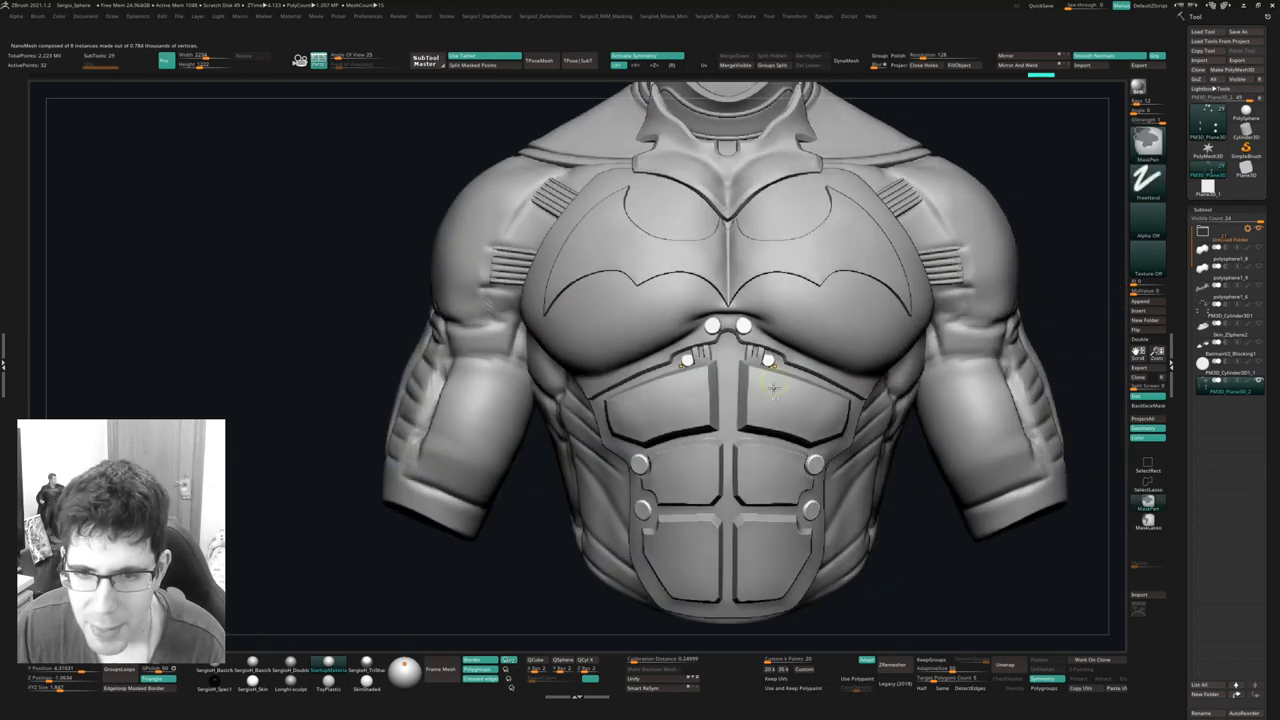
# Zoom into the abdomen rivets and isolate the source disc with NanoMesh Edit Mesh.
pyautogui.moveTo(760, 449)
pyautogui.keyDown('alt'); pyautogui.mouseDown()
pyautogui.moveTo(793, 428)
pyautogui.moveTo(769, 392)
pyautogui.mouseUp(); pyautogui.keyUp('alt')
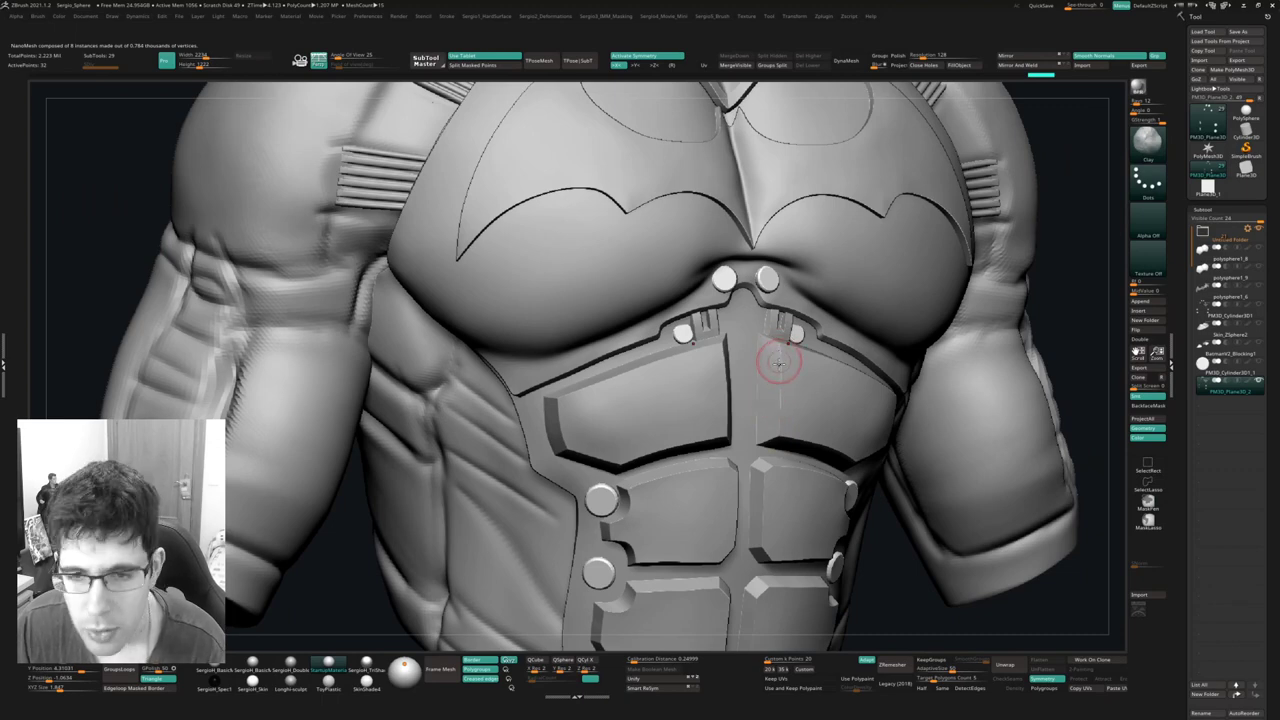
pyautogui.keyDown('alt'); pyautogui.moveTo(765, 395); pyautogui.dragTo(789, 347); pyautogui.keyUp('alt')
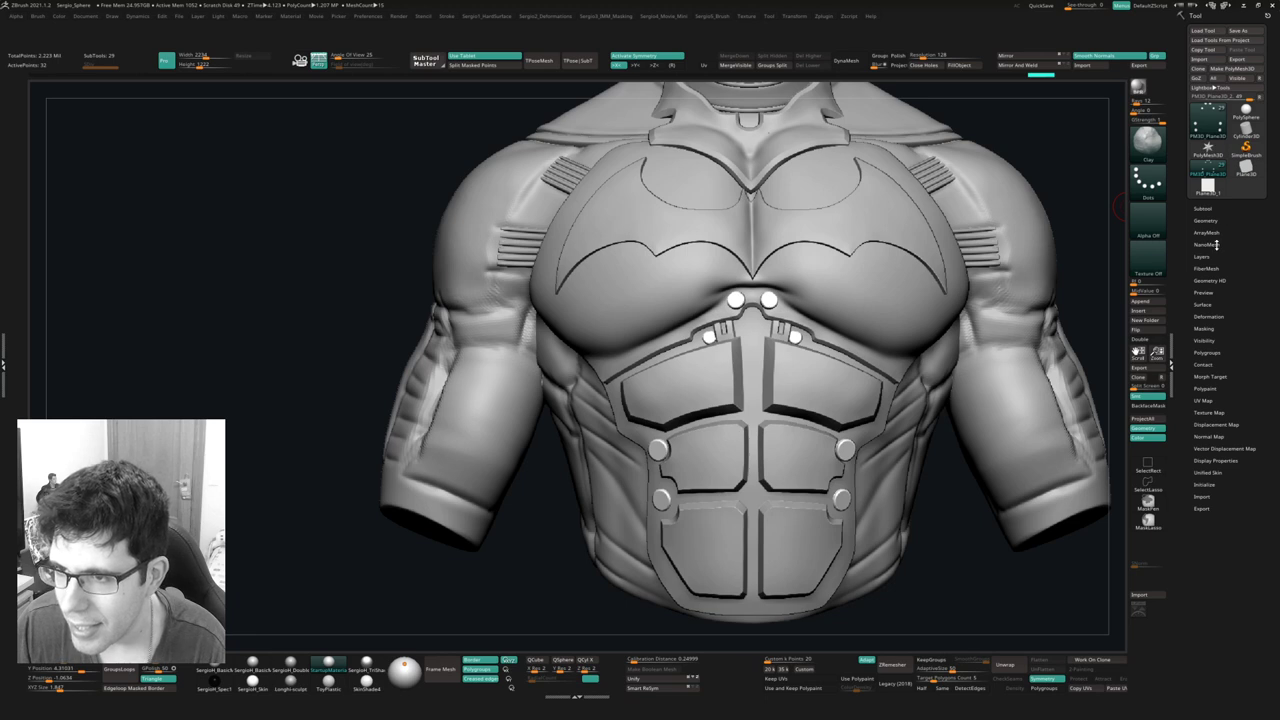
pyautogui.click(1210, 245)
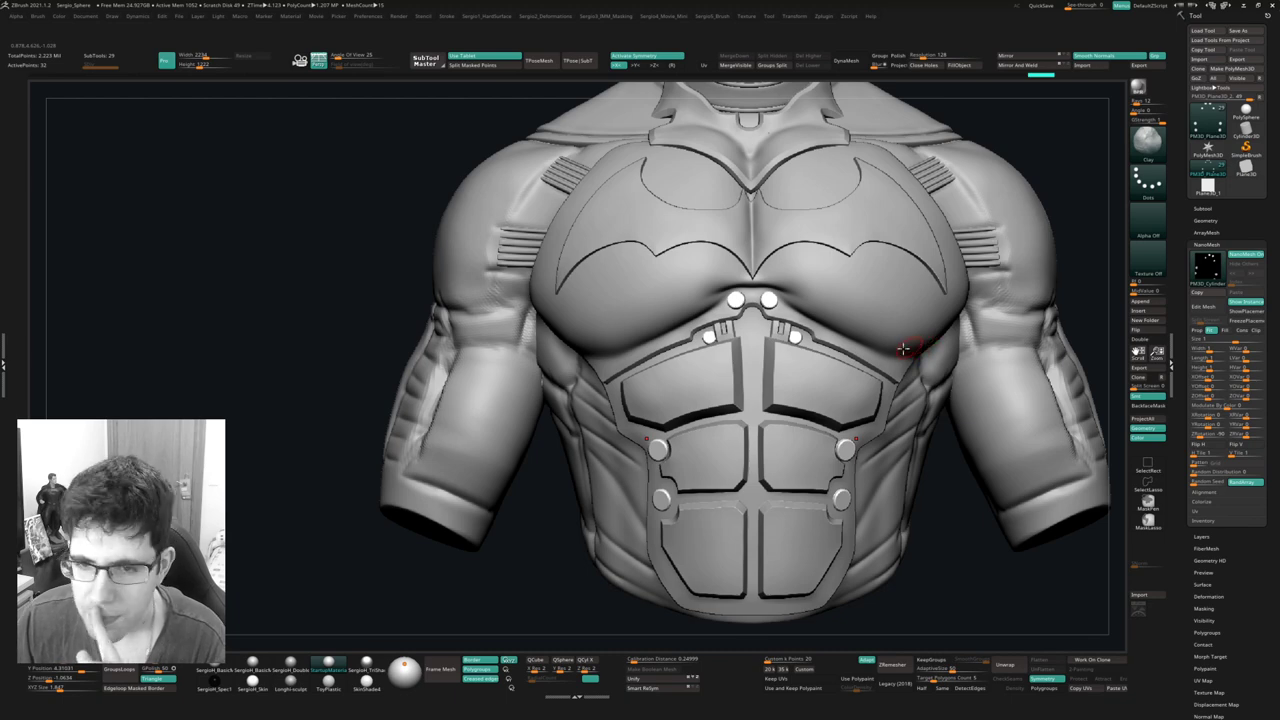
pyautogui.moveTo(833, 390); pyautogui.dragTo(1172, 345, button='right')
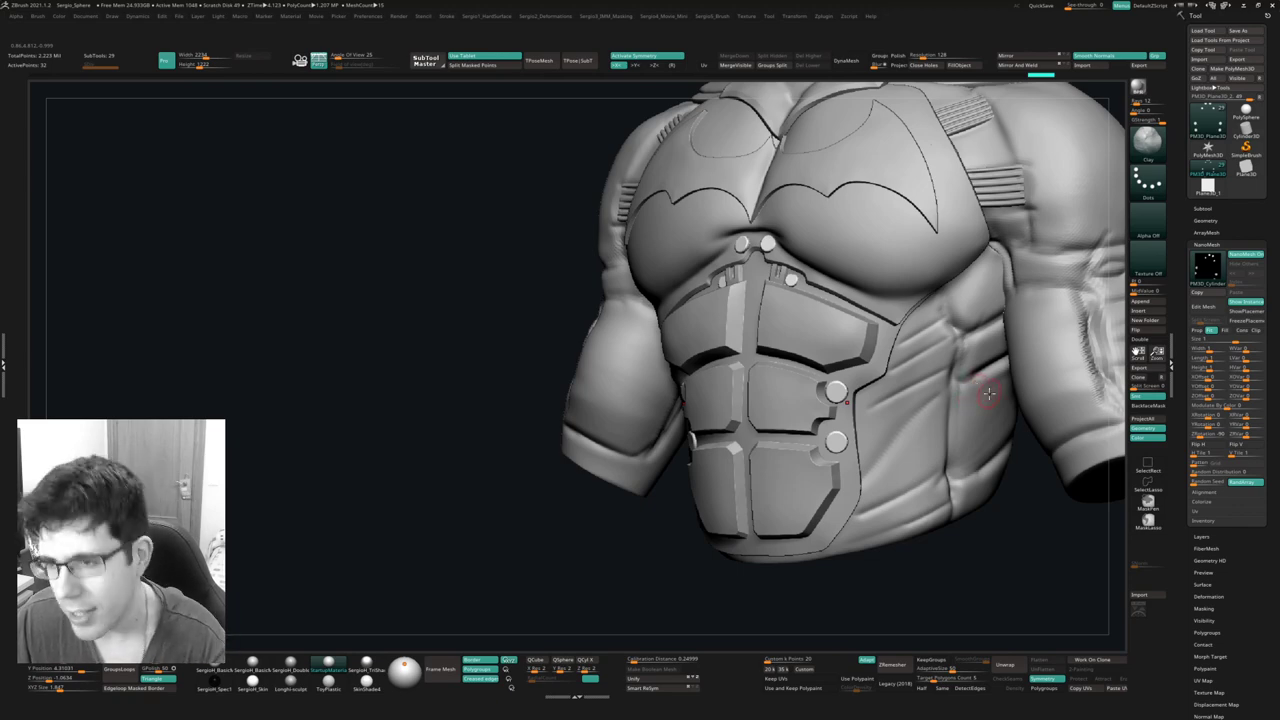
pyautogui.moveTo(932, 386)
pyautogui.keyDown('ctrl'); pyautogui.mouseDown(button='right')
pyautogui.moveTo(878, 433)
pyautogui.moveTo(929, 343)
pyautogui.mouseUp(button='right'); pyautogui.keyUp('ctrl')
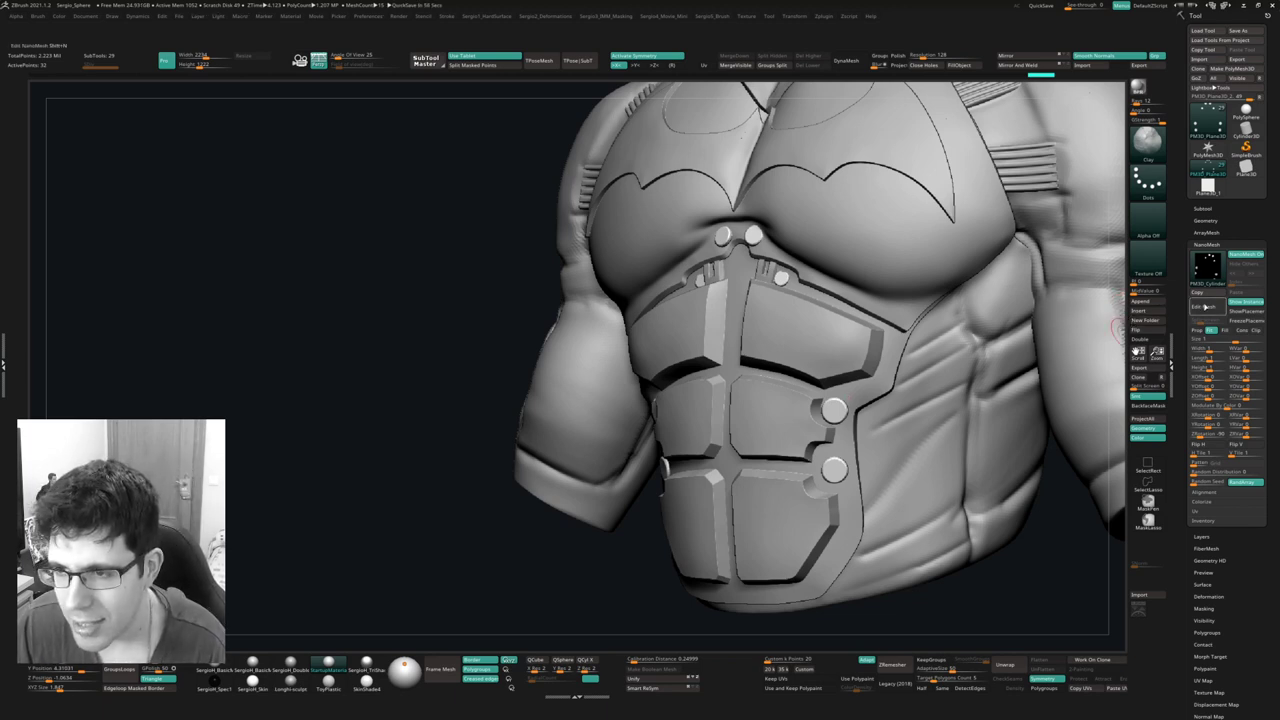
pyautogui.click(1206, 306)
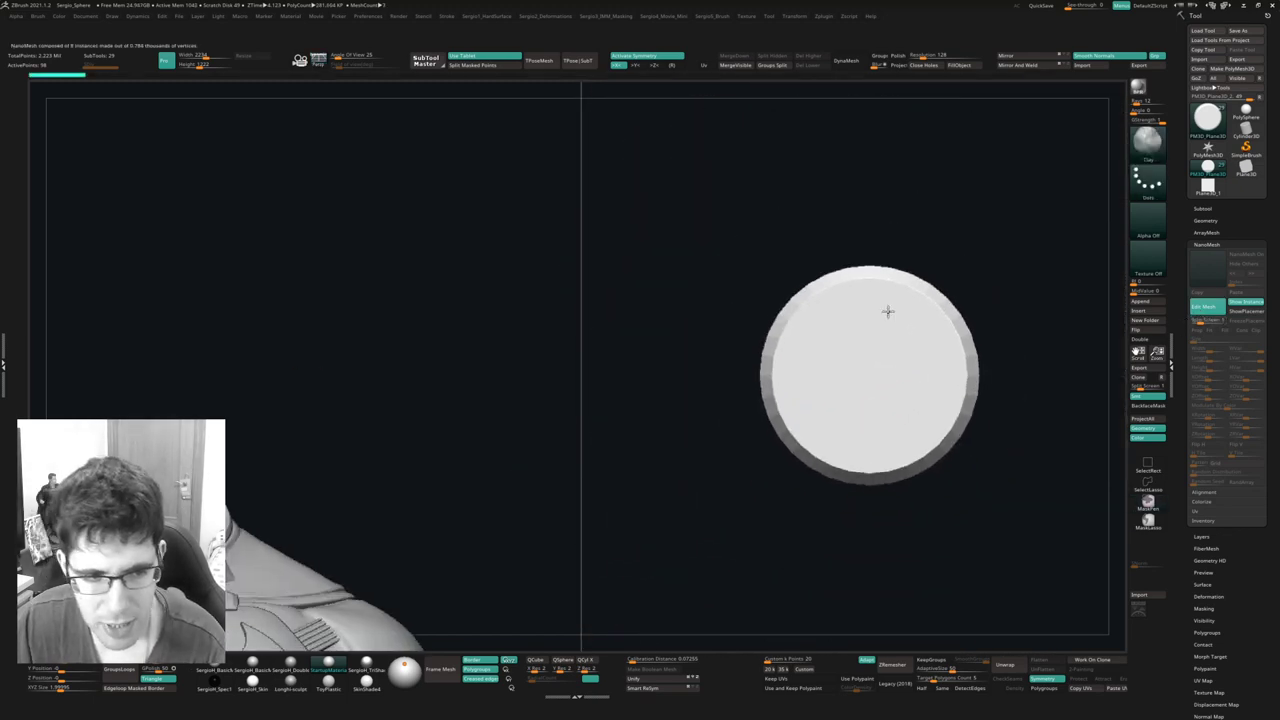
# Try moving the rivet disc, undo it, then centre the disc and turn on Polyframe.
pyautogui.moveTo(887, 311)
pyautogui.keyDown('alt'); pyautogui.mouseDown(button='right')
pyautogui.moveTo(877, 268)
pyautogui.moveTo(914, 177)
pyautogui.moveTo(869, 357)
pyautogui.moveTo(895, 293)
pyautogui.moveTo(890, 380)
pyautogui.moveTo(935, 180)
pyautogui.mouseUp(button='right'); pyautogui.keyUp('alt')
pyautogui.press('w')
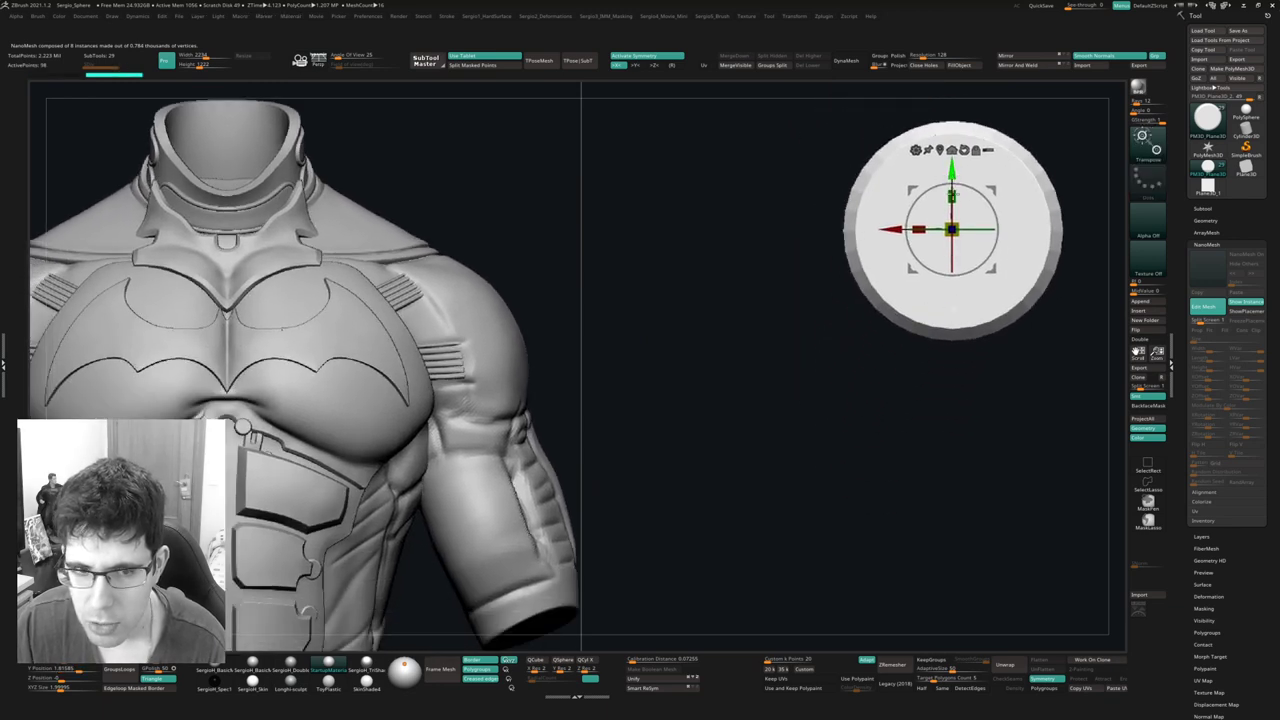
pyautogui.moveTo(925, 198)
pyautogui.mouseDown()
pyautogui.moveTo(925, 400)
pyautogui.moveTo(925, 288)
pyautogui.mouseUp()
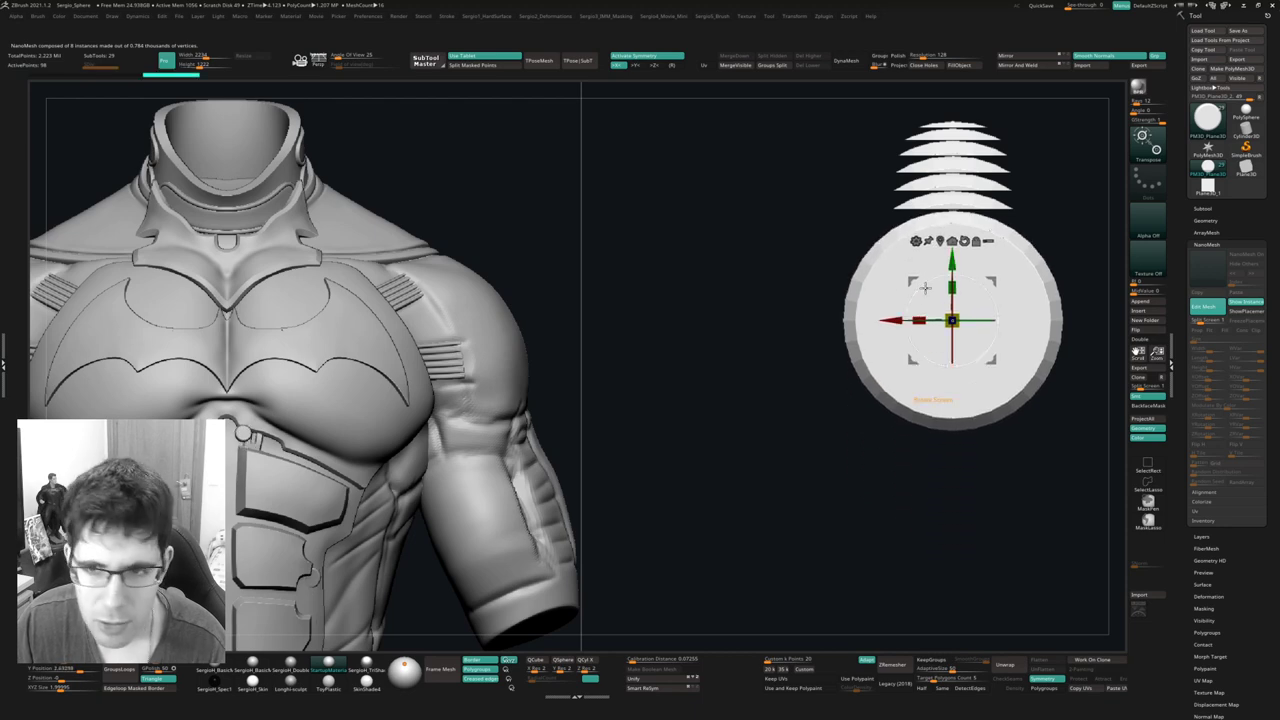
pyautogui.hotkey('ctrl', 'z')
pyautogui.hotkey('ctrl', 'z')
pyautogui.keyDown('alt'); pyautogui.moveTo(906, 294); pyautogui.dragTo(857, 446, button='right'); pyautogui.keyUp('alt')
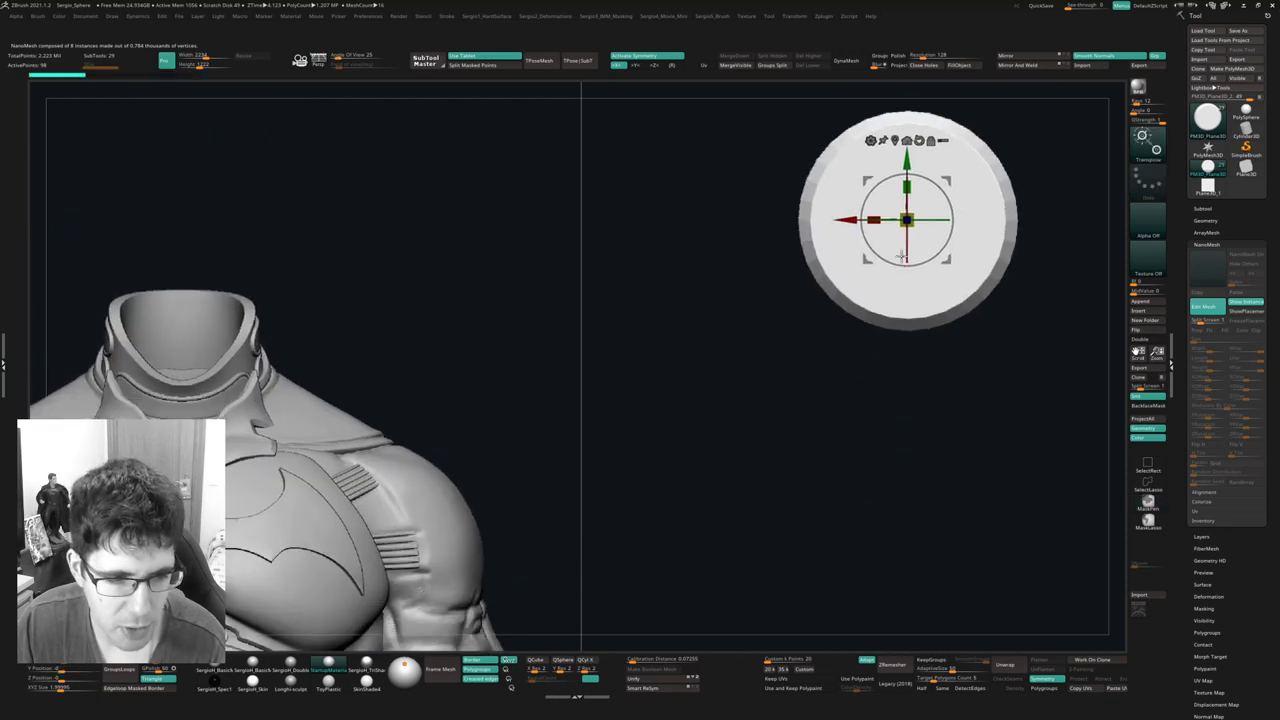
pyautogui.hotkey('ctrl', 'z')
pyautogui.keyDown('alt'); pyautogui.moveTo(874, 260); pyautogui.dragTo(841, 305, button='right'); pyautogui.keyUp('alt')
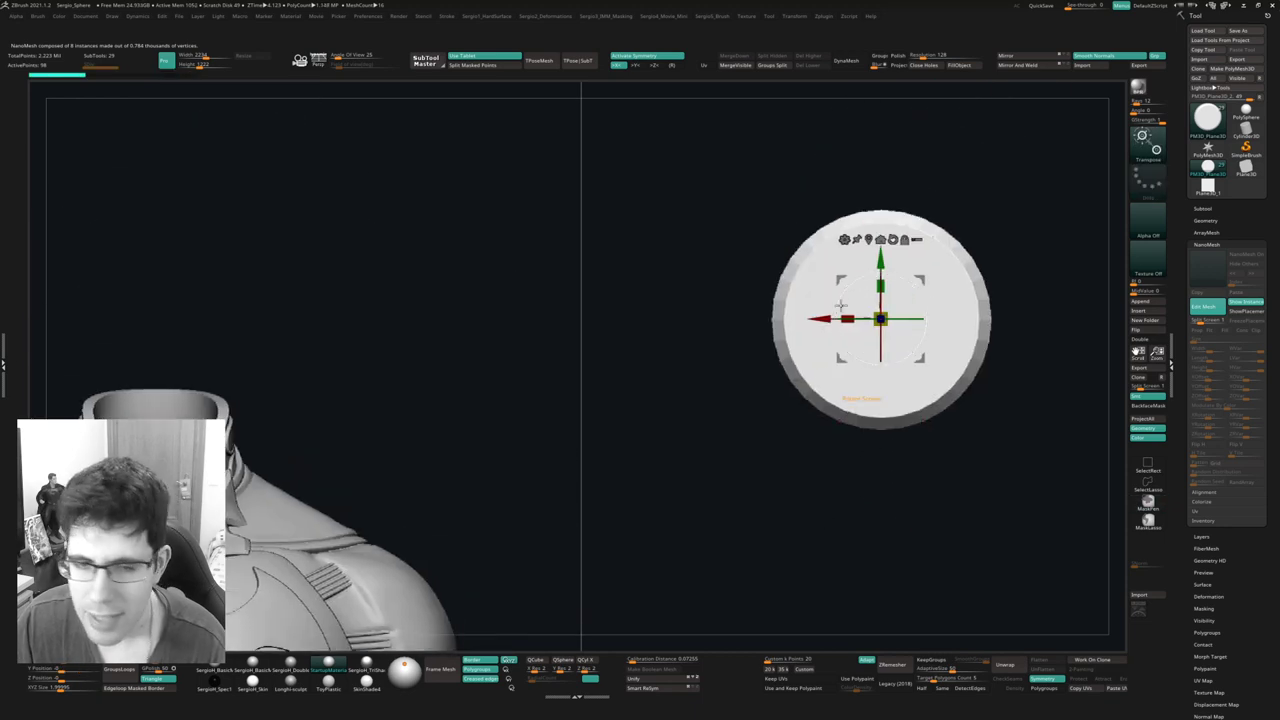
pyautogui.moveTo(414, 449)
pyautogui.keyDown('alt'); pyautogui.mouseDown(button='right')
pyautogui.moveTo(646, 169)
pyautogui.moveTo(692, 367)
pyautogui.moveTo(521, 578)
pyautogui.mouseUp(button='right'); pyautogui.keyUp('alt')
pyautogui.moveTo(815, 400)
pyautogui.keyDown('alt'); pyautogui.mouseDown(button='right')
pyautogui.moveTo(830, 366)
pyautogui.moveTo(785, 355)
pyautogui.moveTo(735, 390)
pyautogui.mouseUp(button='right'); pyautogui.keyUp('alt')
pyautogui.hotkey('shift', 'f')
# Insert three concentric edge loops in the disc's cap with ZModeler.
pyautogui.press('space')
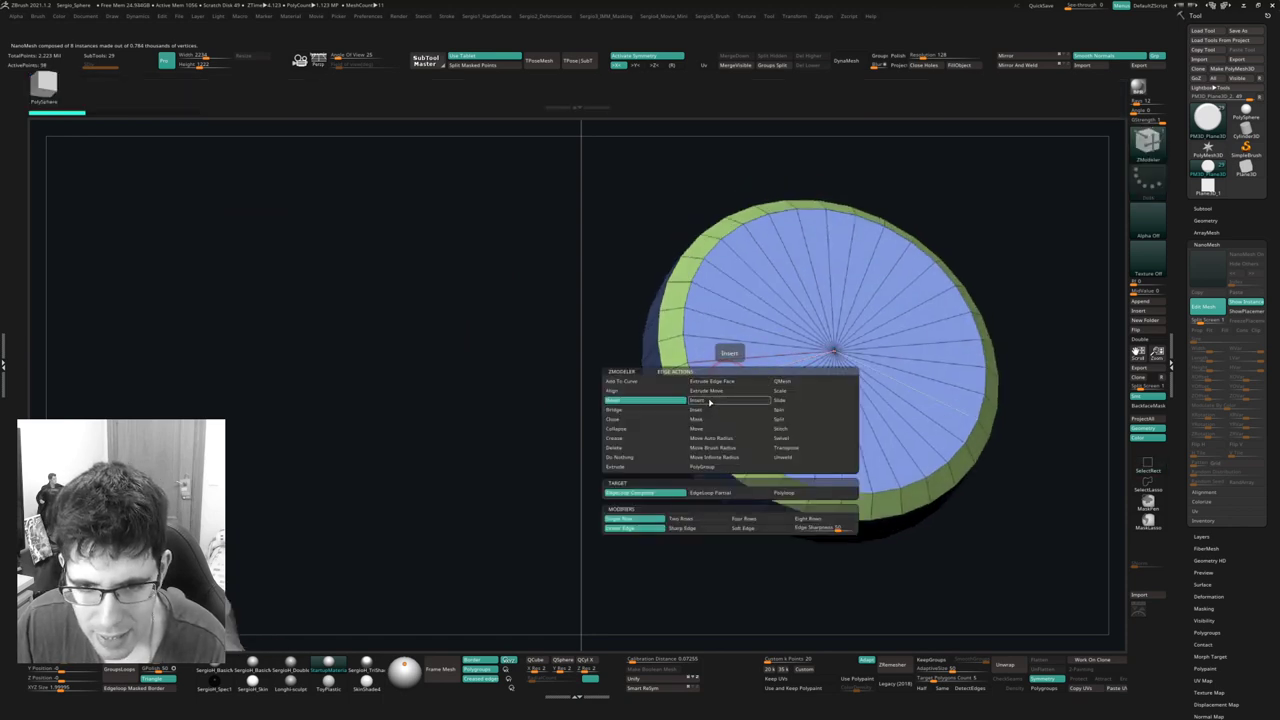
pyautogui.click(710, 401)
pyautogui.click(724, 378)
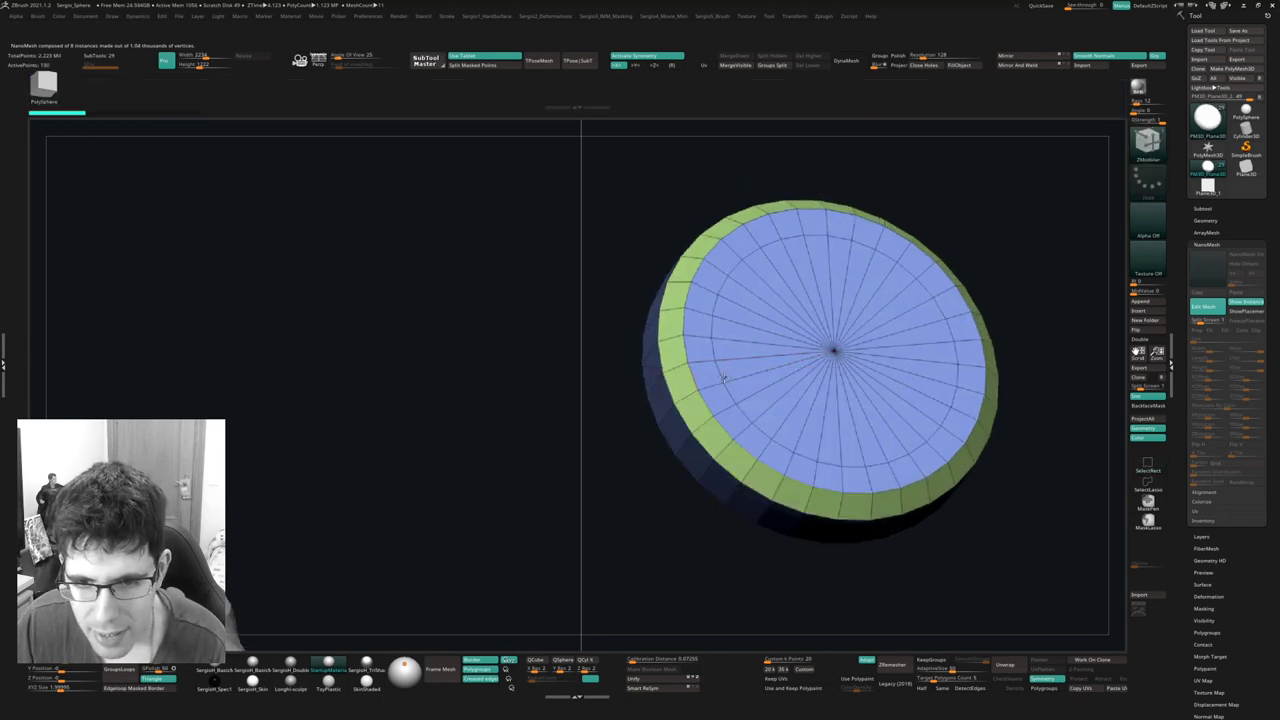
pyautogui.click(755, 371)
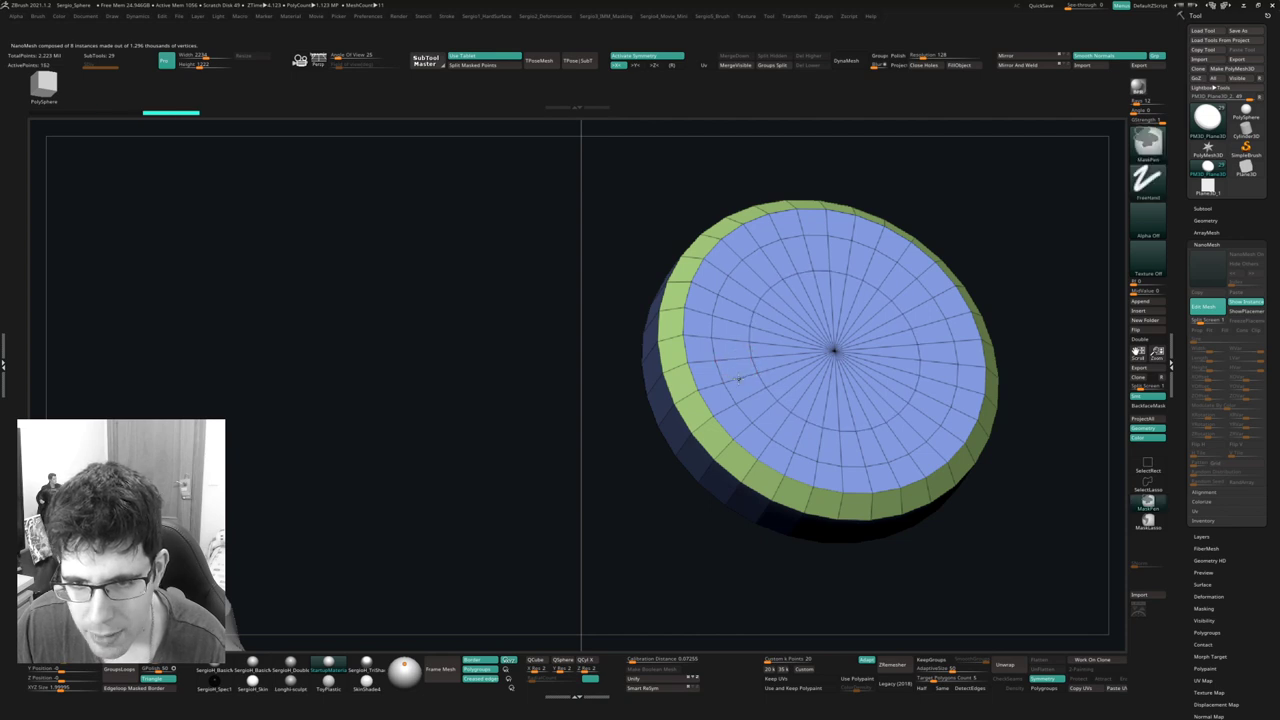
pyautogui.moveTo(752, 375); pyautogui.dragTo(757, 371, button='right')
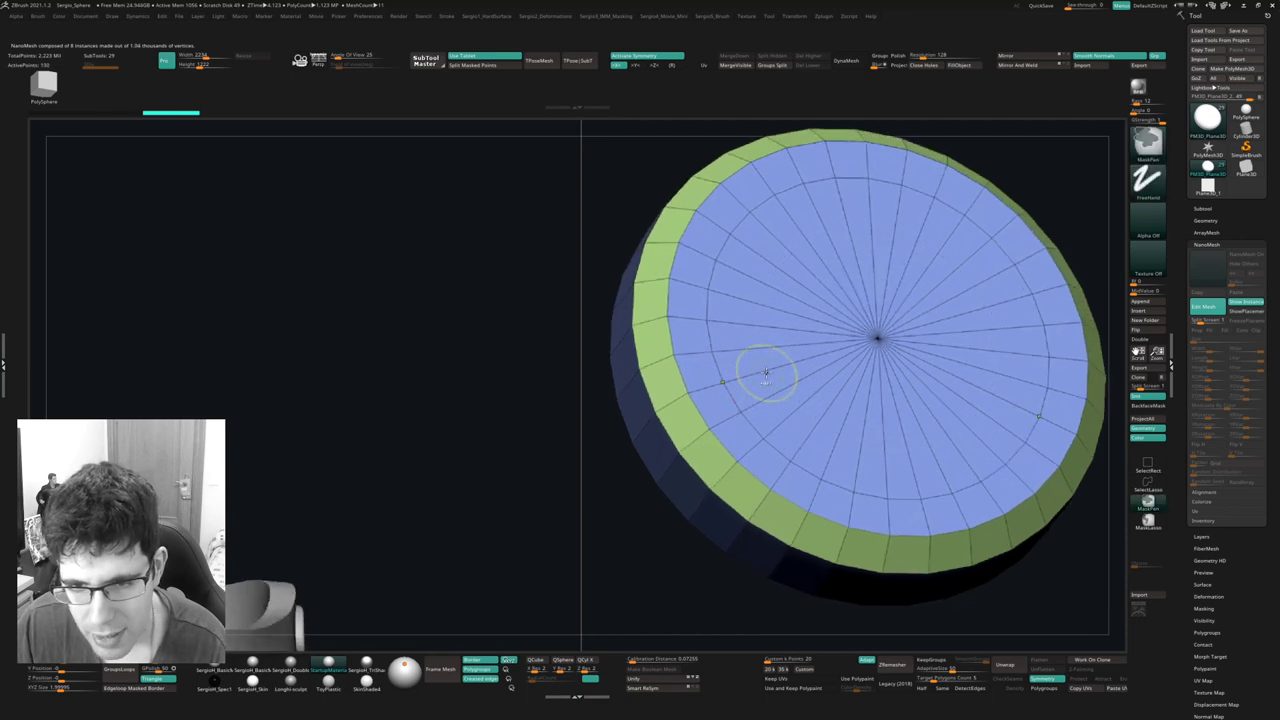
pyautogui.click(760, 370)
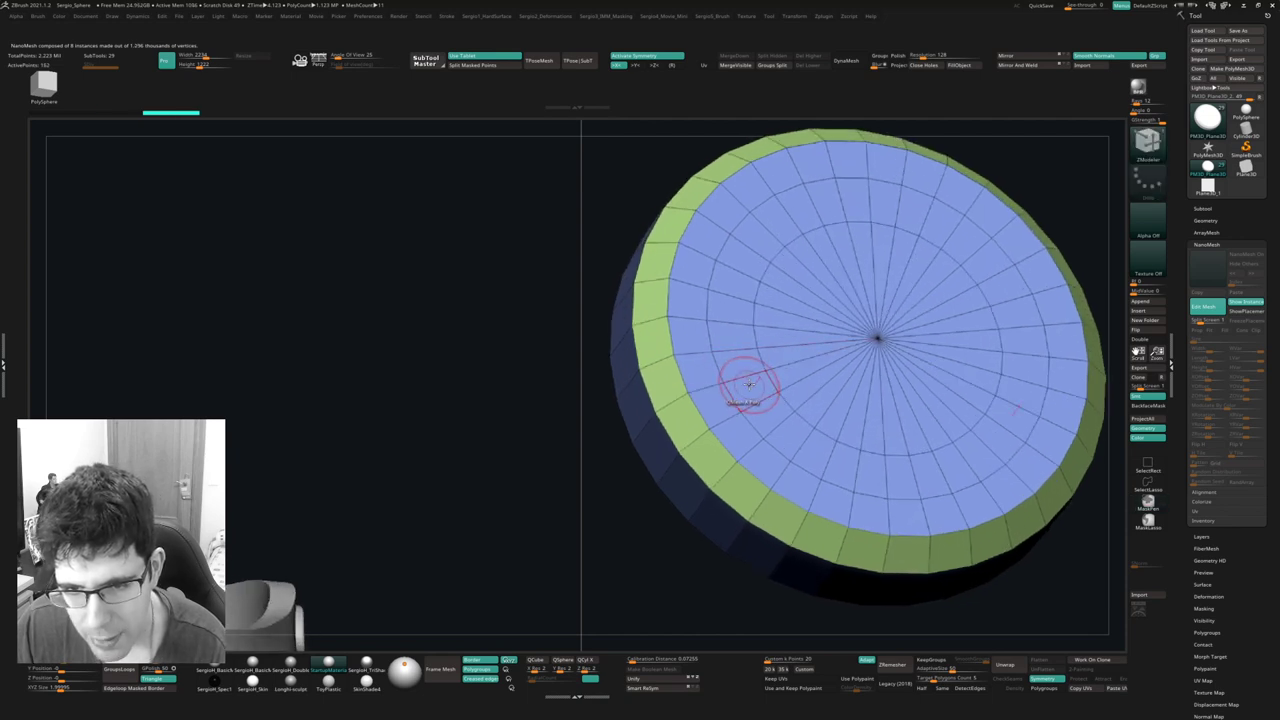
# Insert polyloops and push the inner rings in to form a recessed stepped groove.
pyautogui.press('space')
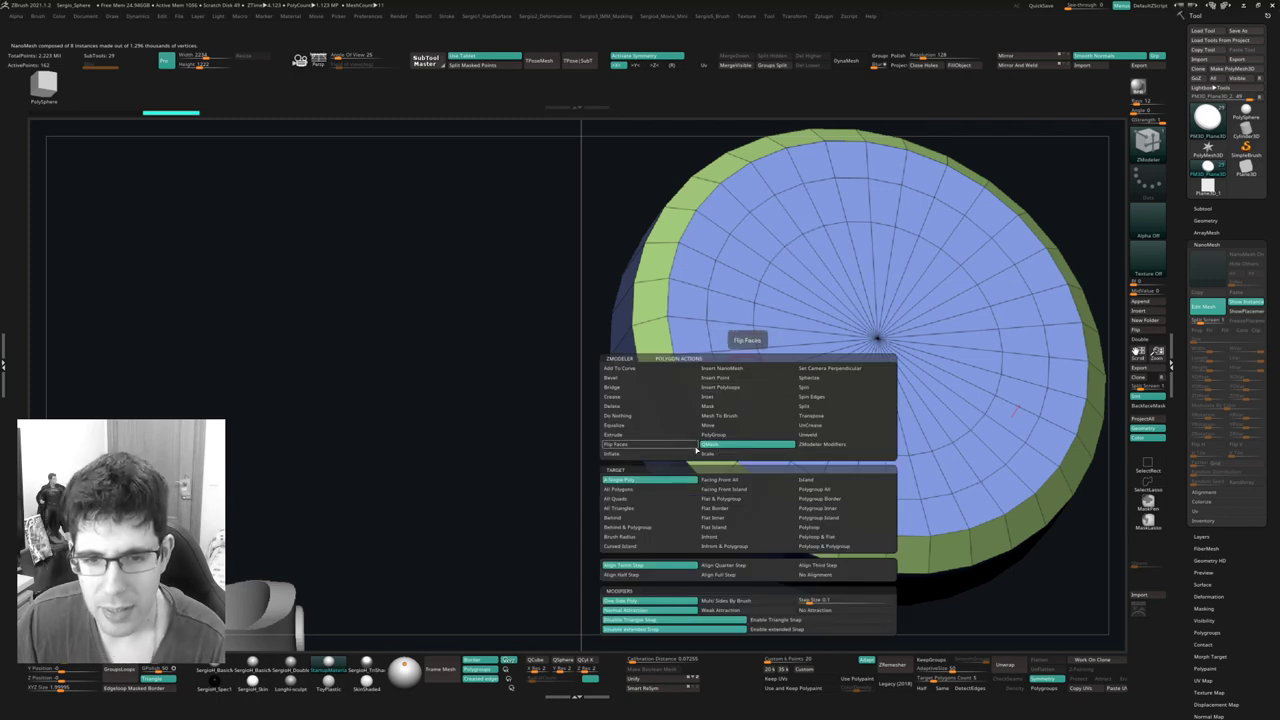
pyautogui.click(831, 529)
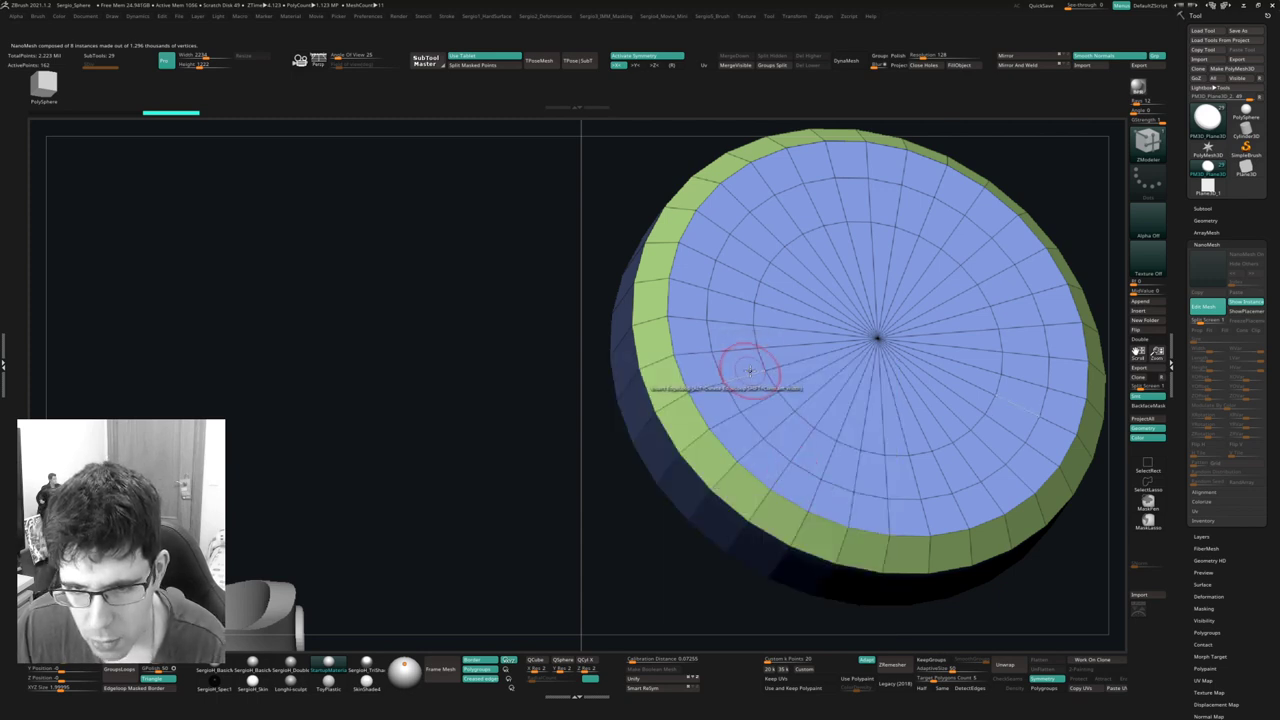
pyautogui.moveTo(747, 381); pyautogui.dragTo(741, 378)
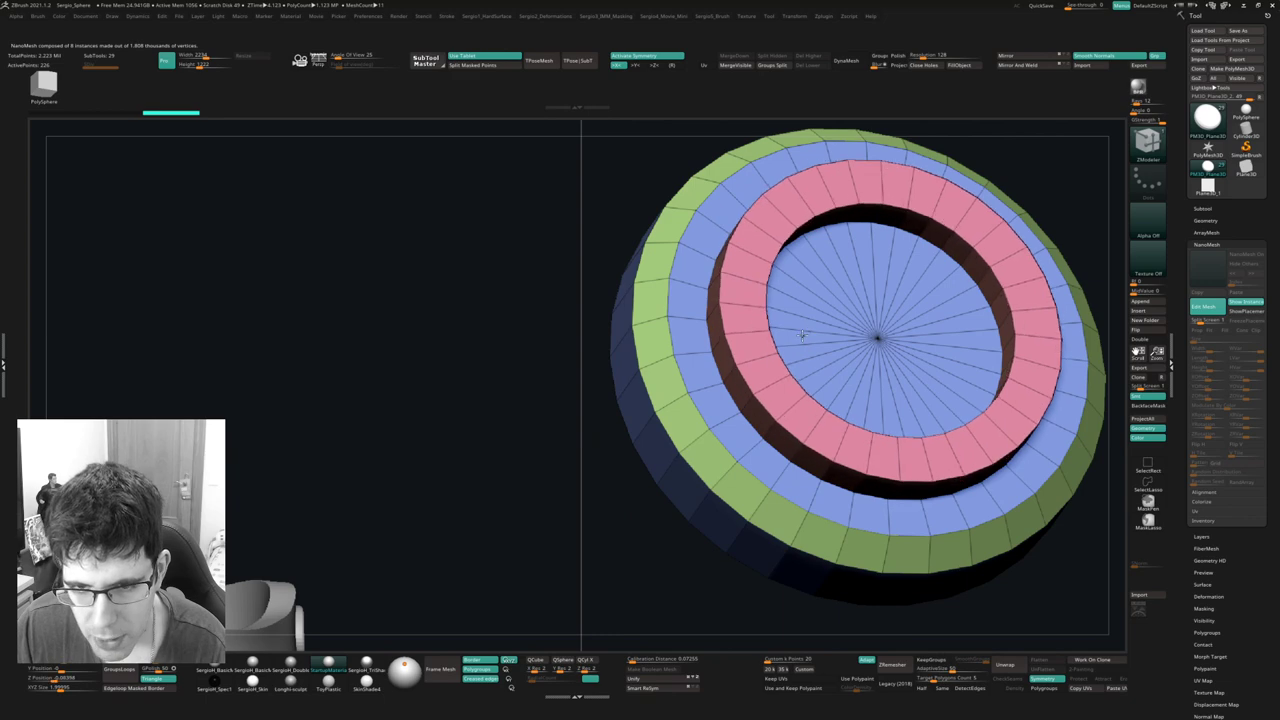
pyautogui.press('space')
pyautogui.click(700, 395)
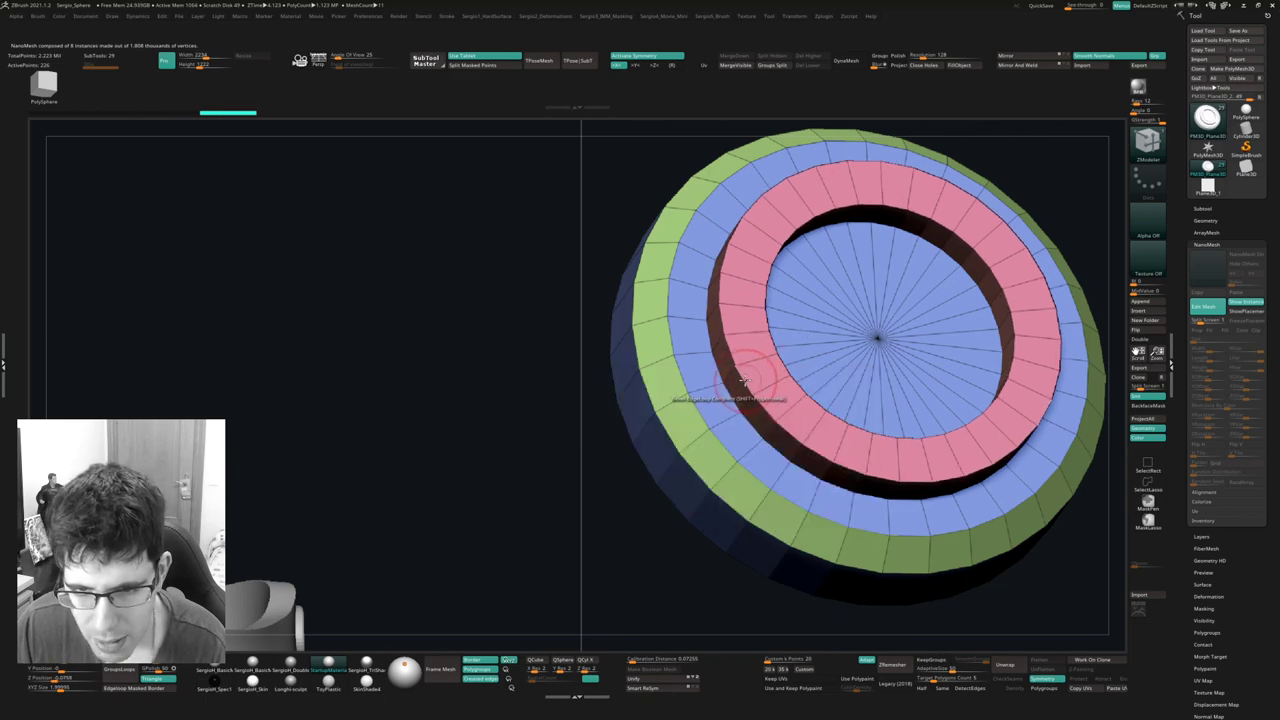
pyautogui.click(760, 381)
pyautogui.moveTo(759, 380); pyautogui.dragTo(762, 386)
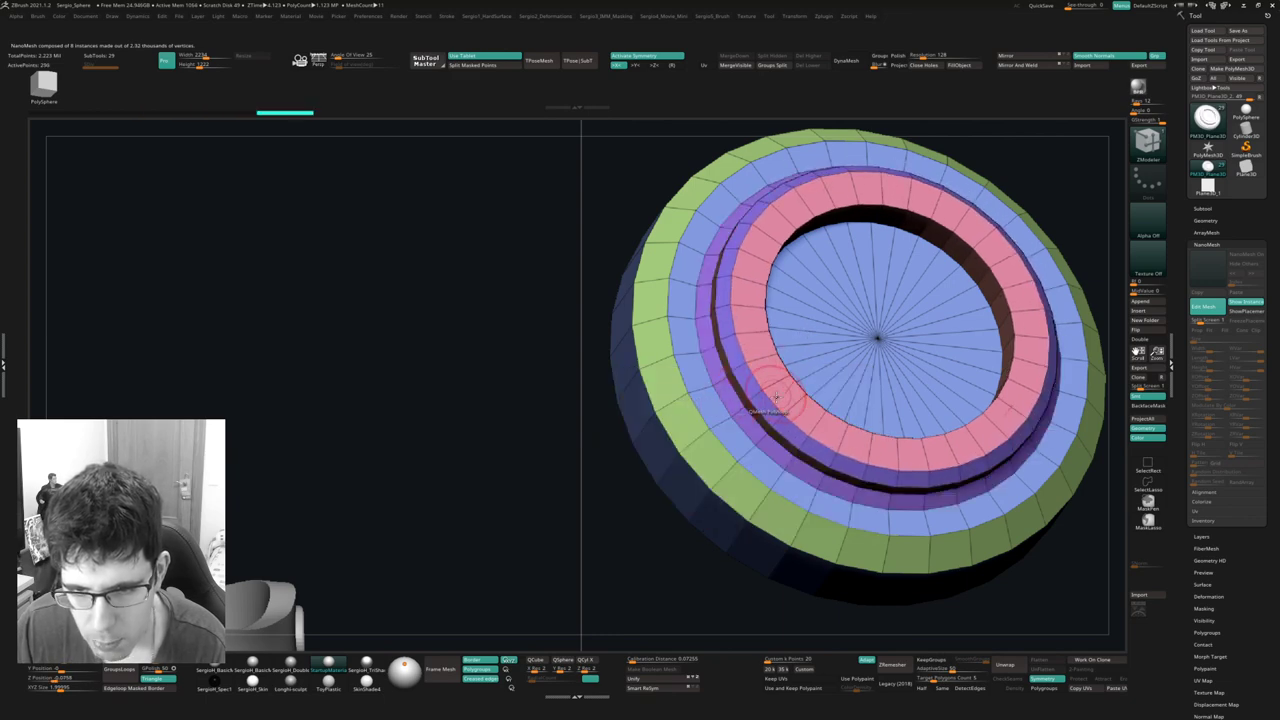
pyautogui.moveTo(762, 386)
pyautogui.mouseDown(button='right')
pyautogui.moveTo(778, 393)
pyautogui.moveTo(820, 286)
pyautogui.mouseUp(button='right')
pyautogui.click(802, 368)
# Hide Polyframe and check the updated rivets on the torso's chest and plates.
pyautogui.hotkey('shift', 'f')
pyautogui.keyDown('shift'); pyautogui.moveTo(845, 415); pyautogui.dragTo(341, 425, button='right'); pyautogui.keyUp('shift')
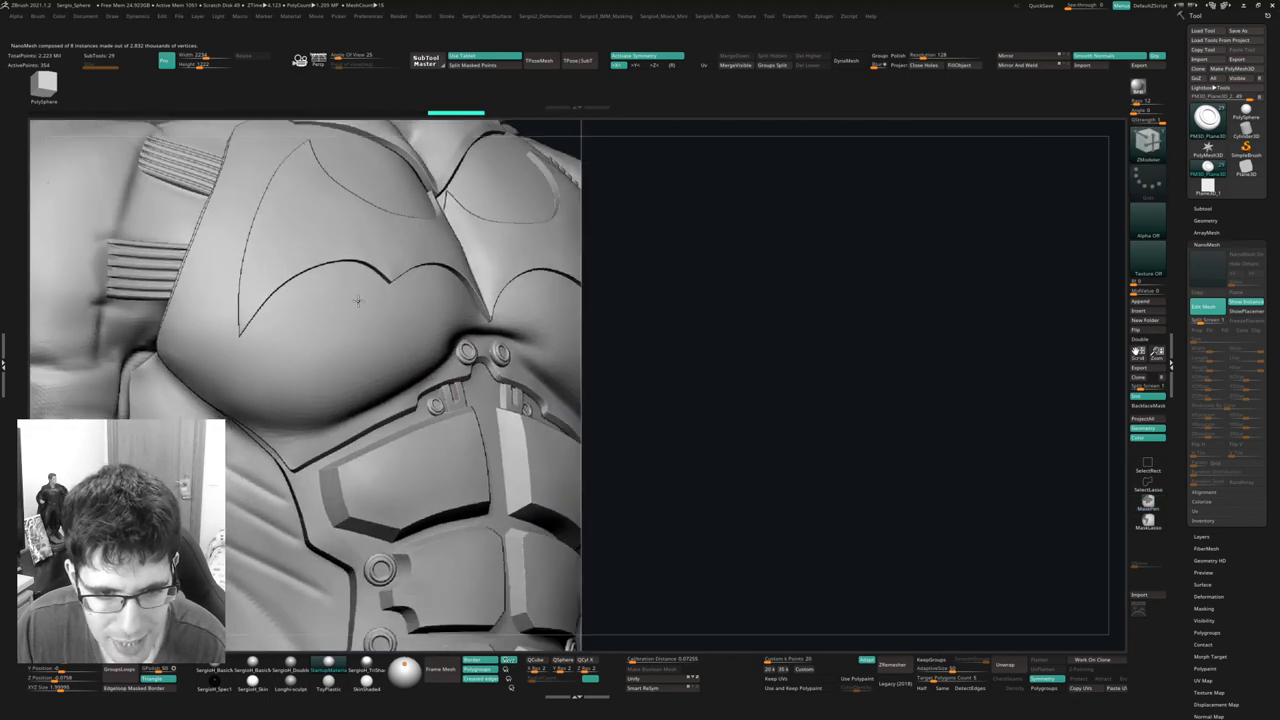
pyautogui.moveTo(853, 328)
pyautogui.mouseDown(button='right')
pyautogui.moveTo(814, 451)
pyautogui.moveTo(795, 411)
pyautogui.mouseUp(button='right')
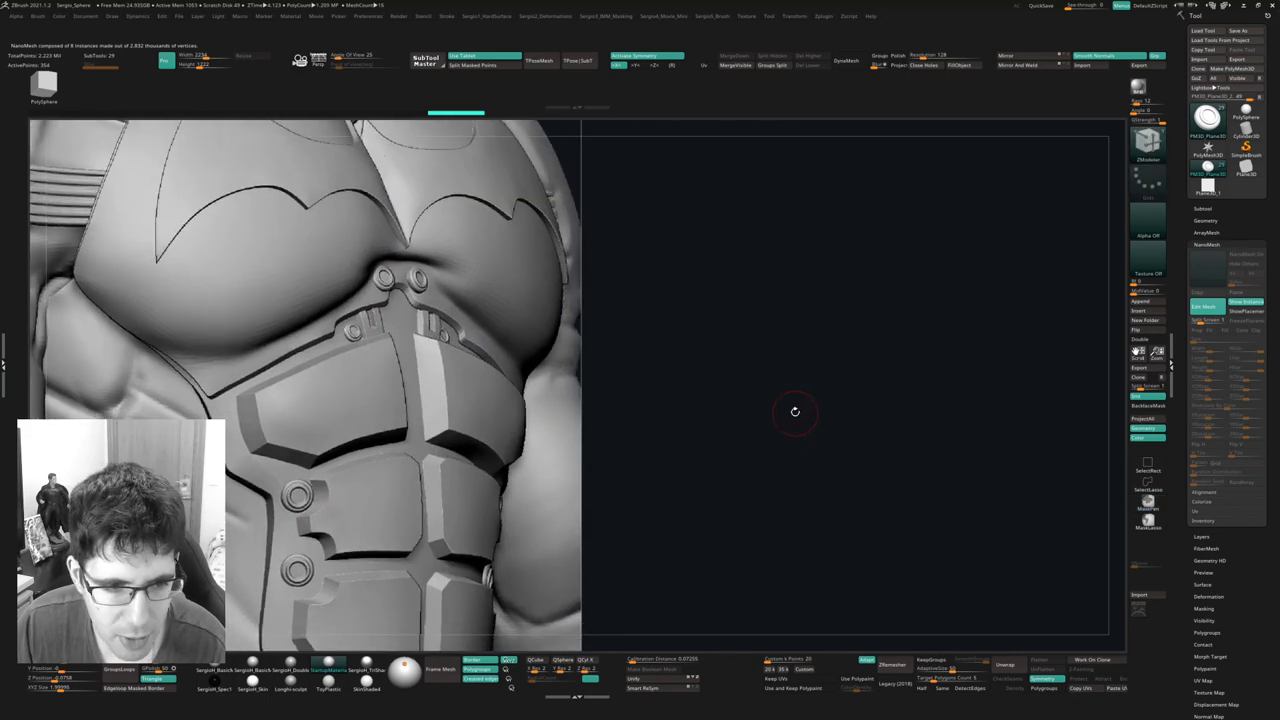
pyautogui.keyDown('alt'); pyautogui.click(555, 438); pyautogui.keyUp('alt')
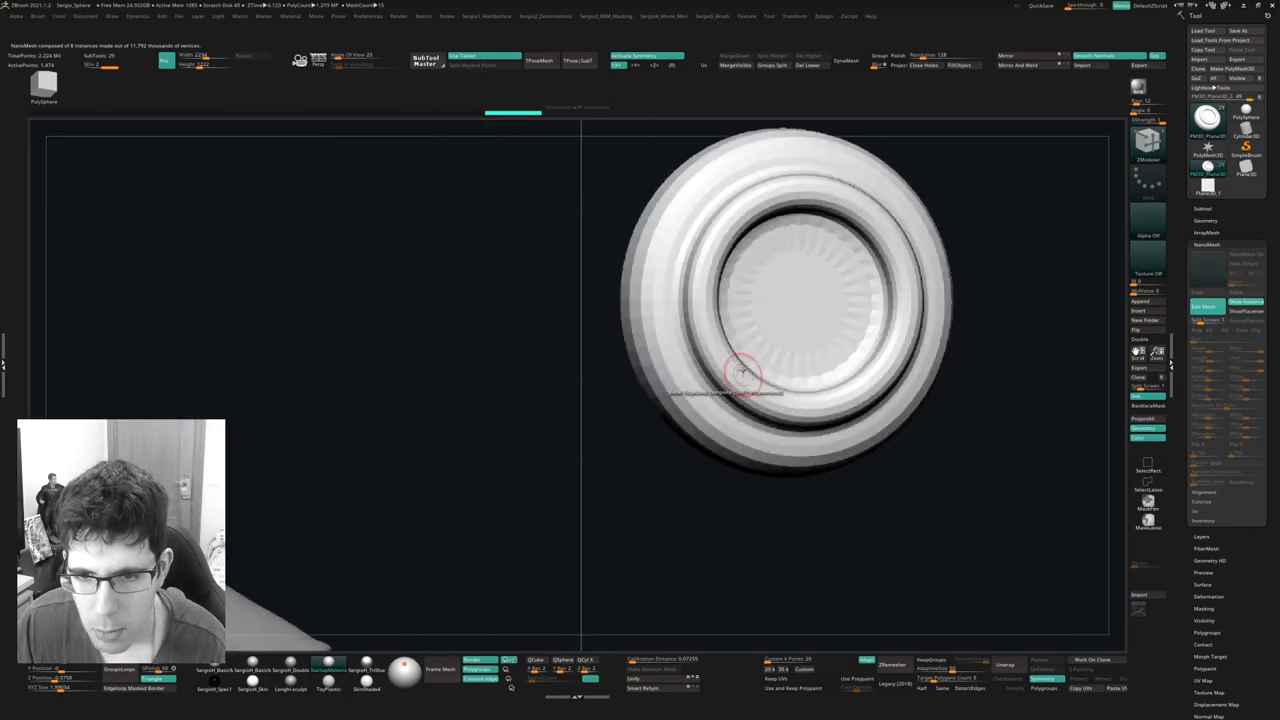
pyautogui.moveTo(742, 373)
pyautogui.mouseDown(button='right')
pyautogui.moveTo(749, 294)
pyautogui.moveTo(760, 300)
pyautogui.mouseUp(button='right')
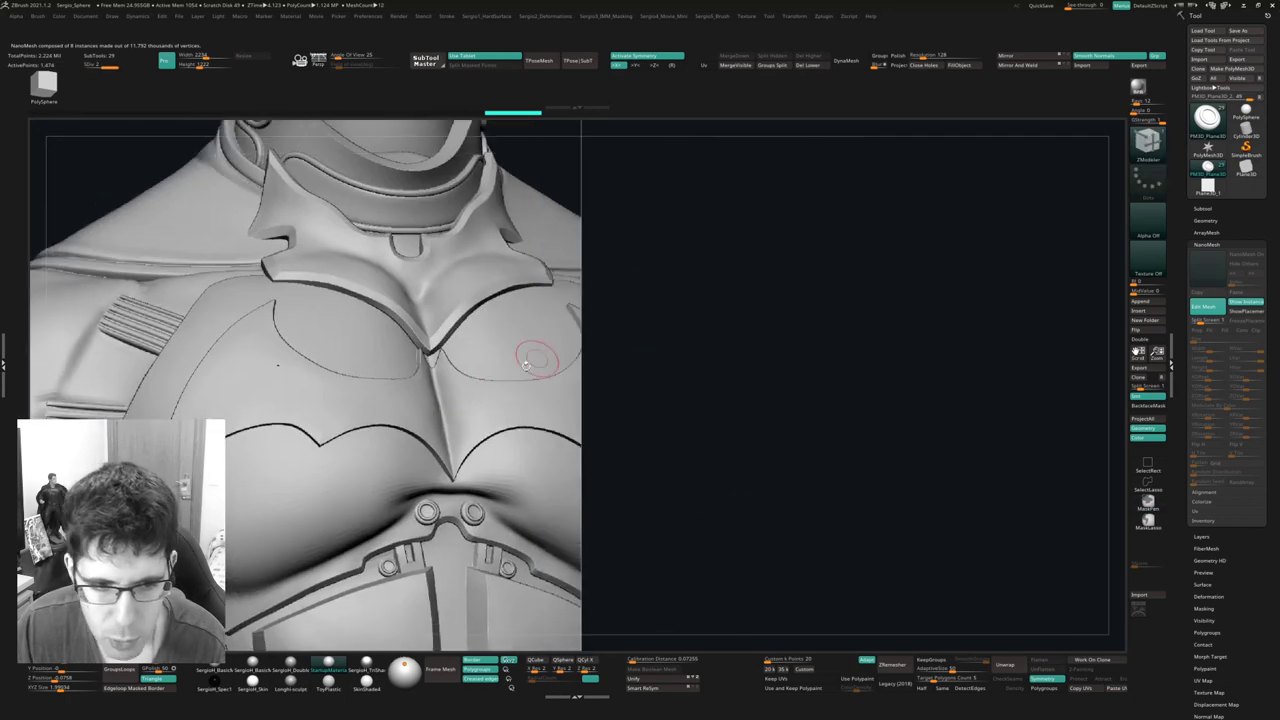
# Inspect the ring rivets below the emblem and the chest groove from several angles.
pyautogui.moveTo(527, 362)
pyautogui.mouseDown(button='right')
pyautogui.moveTo(357, 386)
pyautogui.moveTo(394, 366)
pyautogui.mouseUp(button='right')
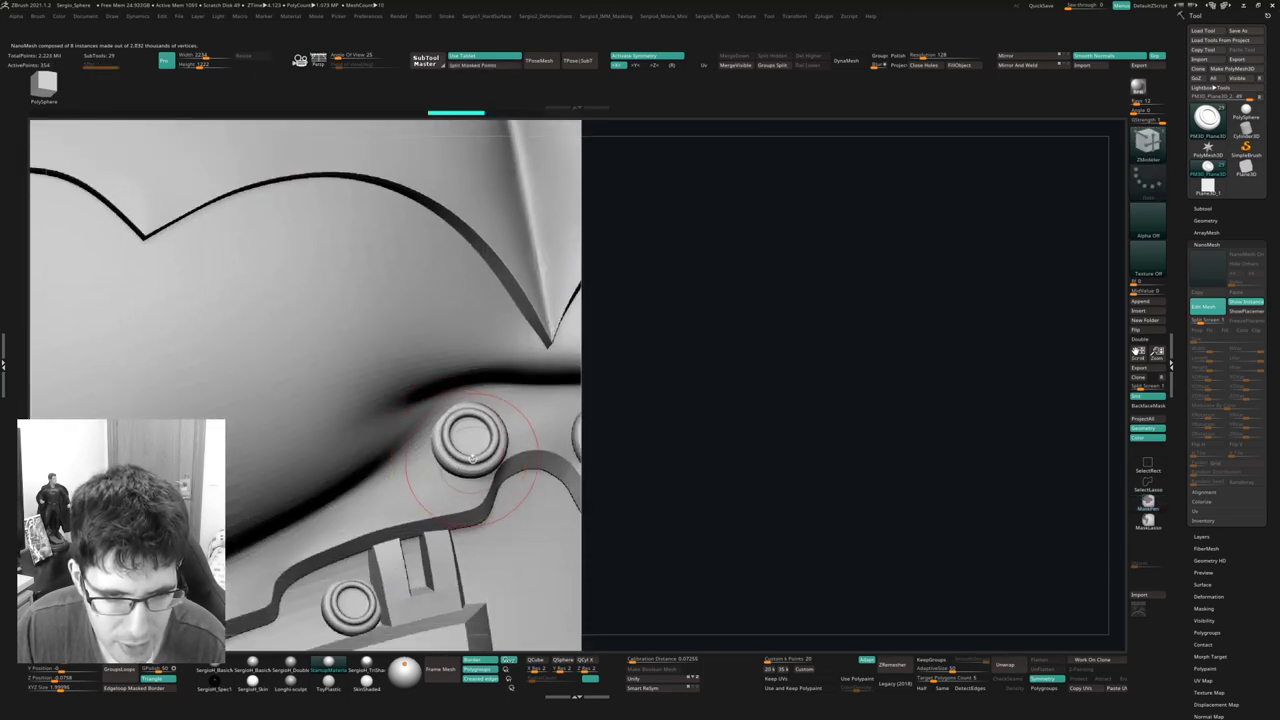
pyautogui.moveTo(470, 455)
pyautogui.mouseDown(button='right')
pyautogui.moveTo(663, 386)
pyautogui.moveTo(672, 398)
pyautogui.moveTo(615, 421)
pyautogui.mouseUp(button='right')
pyautogui.moveTo(620, 466)
pyautogui.mouseDown(button='right')
pyautogui.moveTo(666, 357)
pyautogui.moveTo(667, 373)
pyautogui.moveTo(628, 419)
pyautogui.moveTo(620, 260)
pyautogui.moveTo(656, 547)
pyautogui.moveTo(700, 520)
pyautogui.moveTo(703, 429)
pyautogui.moveTo(666, 337)
pyautogui.moveTo(713, 359)
pyautogui.moveTo(903, 309)
pyautogui.moveTo(793, 340)
pyautogui.moveTo(843, 337)
pyautogui.mouseUp(button='right')
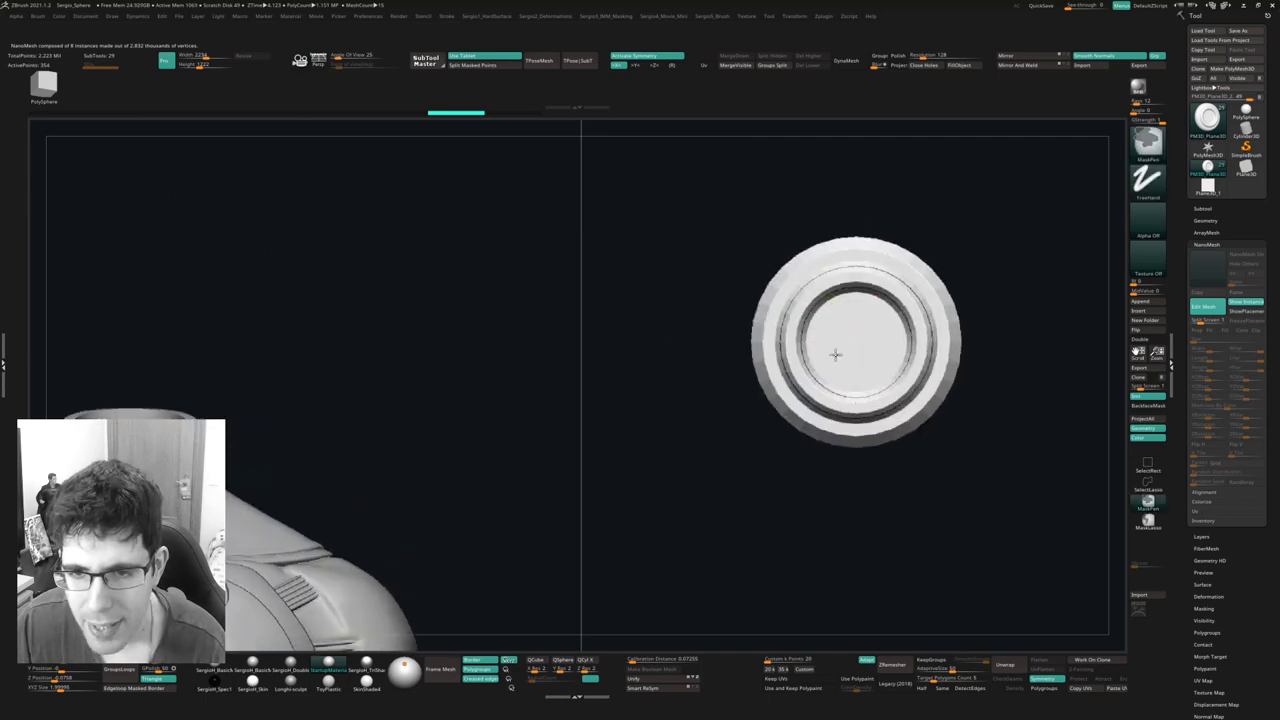
# With Polyframe on, set ZModeler to crease whole edge loops on the rivet disc.
pyautogui.press('b')
pyautogui.press('z')
pyautogui.press('m')
pyautogui.press('f')
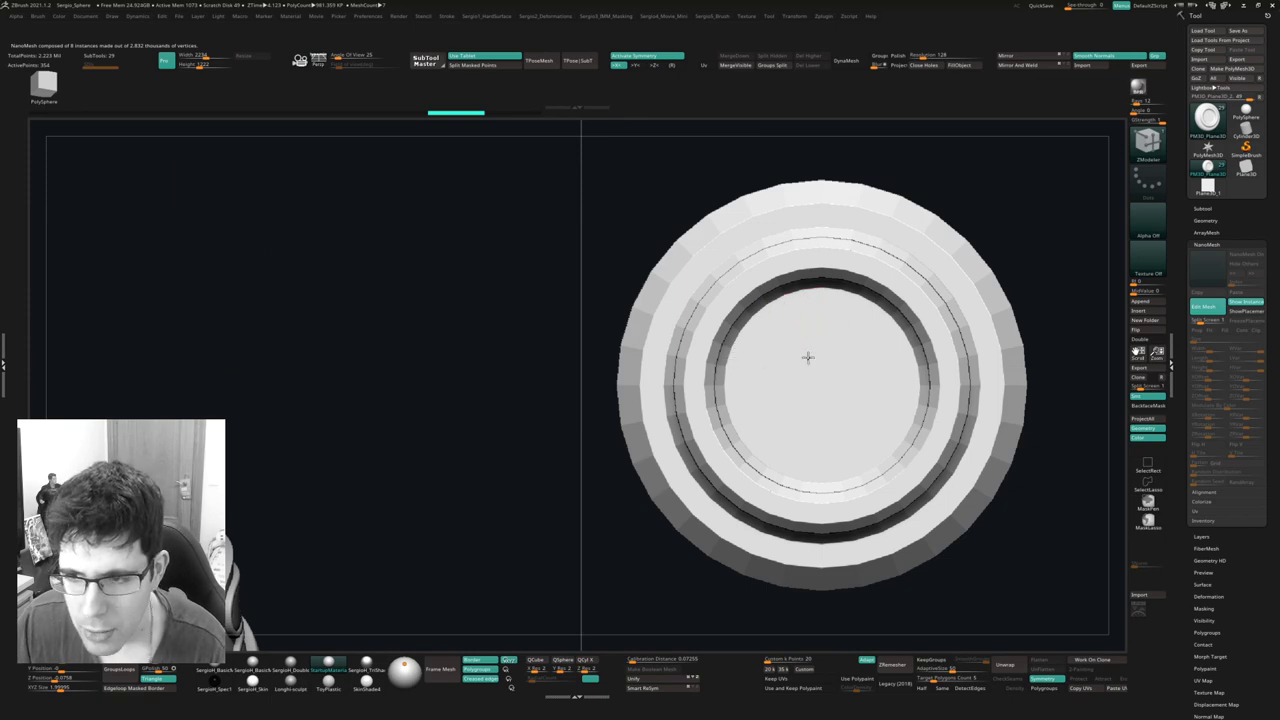
pyautogui.moveTo(808, 357)
pyautogui.mouseDown(button='right')
pyautogui.moveTo(814, 343)
pyautogui.moveTo(780, 334)
pyautogui.moveTo(797, 375)
pyautogui.moveTo(760, 372)
pyautogui.moveTo(723, 400)
pyautogui.mouseUp(button='right')
pyautogui.hotkey('shift', 'f')
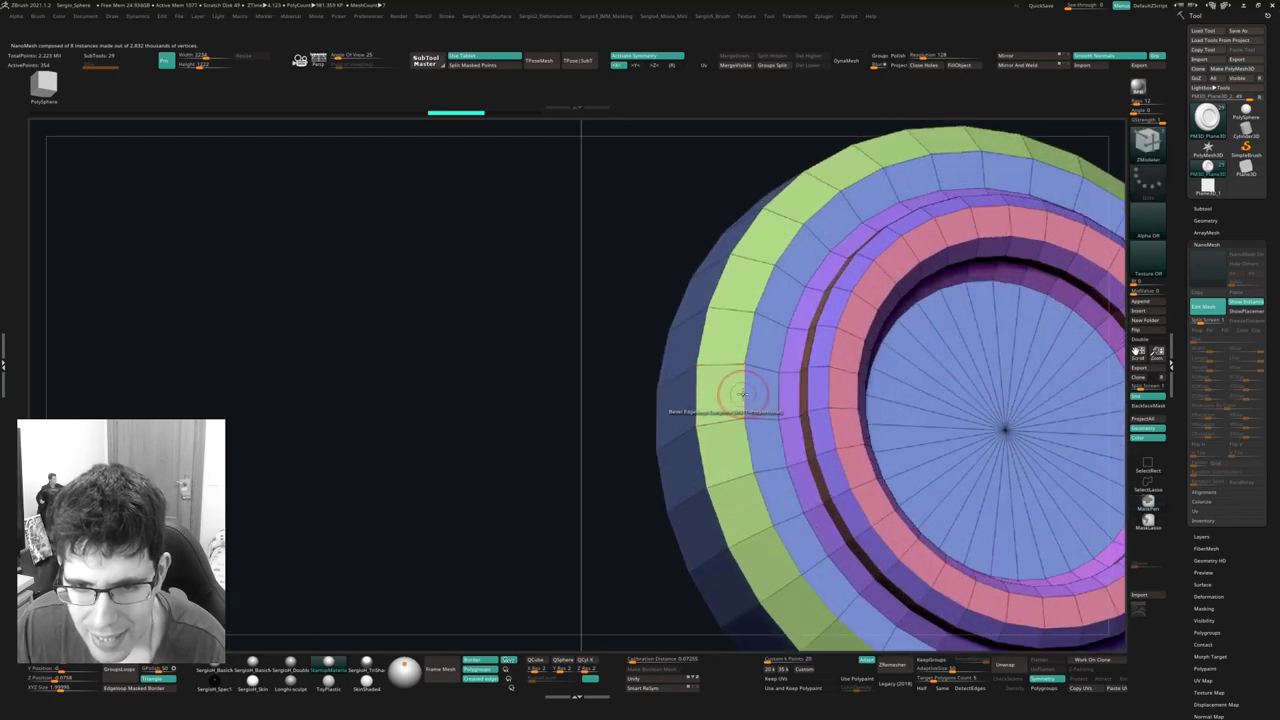
pyautogui.press('space')
pyautogui.click(662, 452)
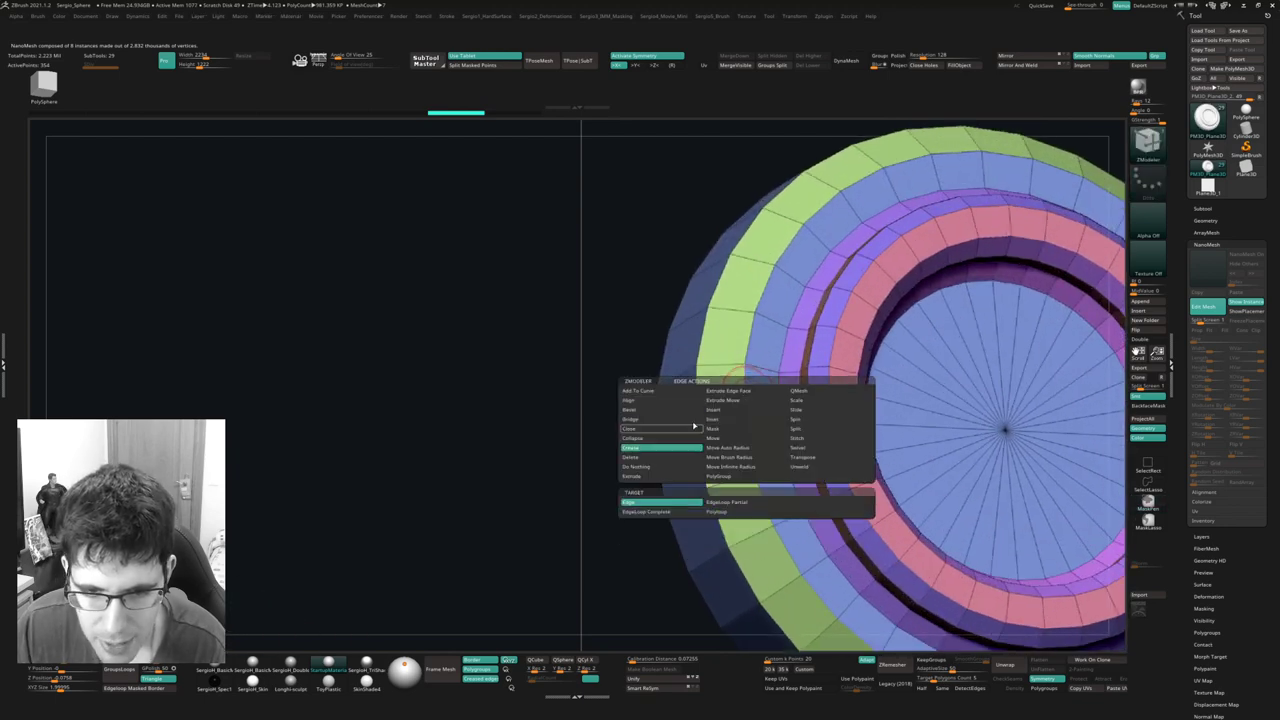
pyautogui.press('space')
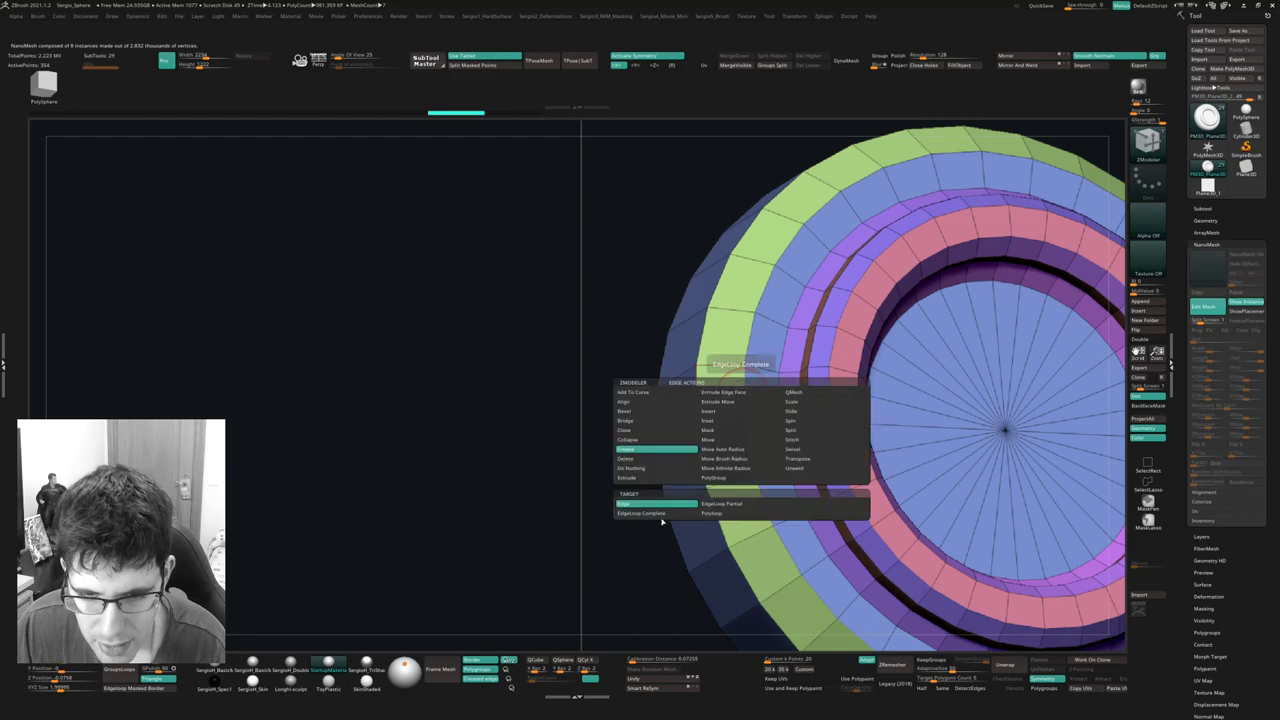
pyautogui.click(655, 514)
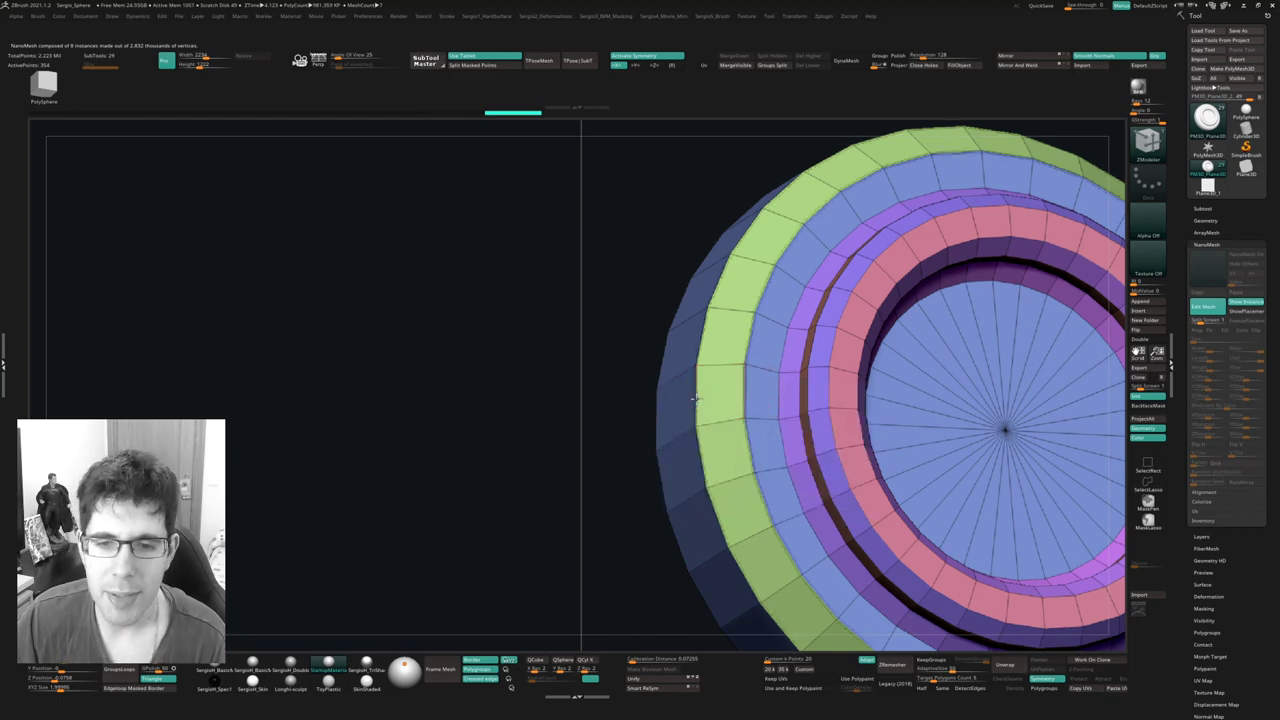
# Zoom out on the ring and preview it with Dynamic Subdiv smoothing.
pyautogui.moveTo(663, 443); pyautogui.dragTo(575, 449)
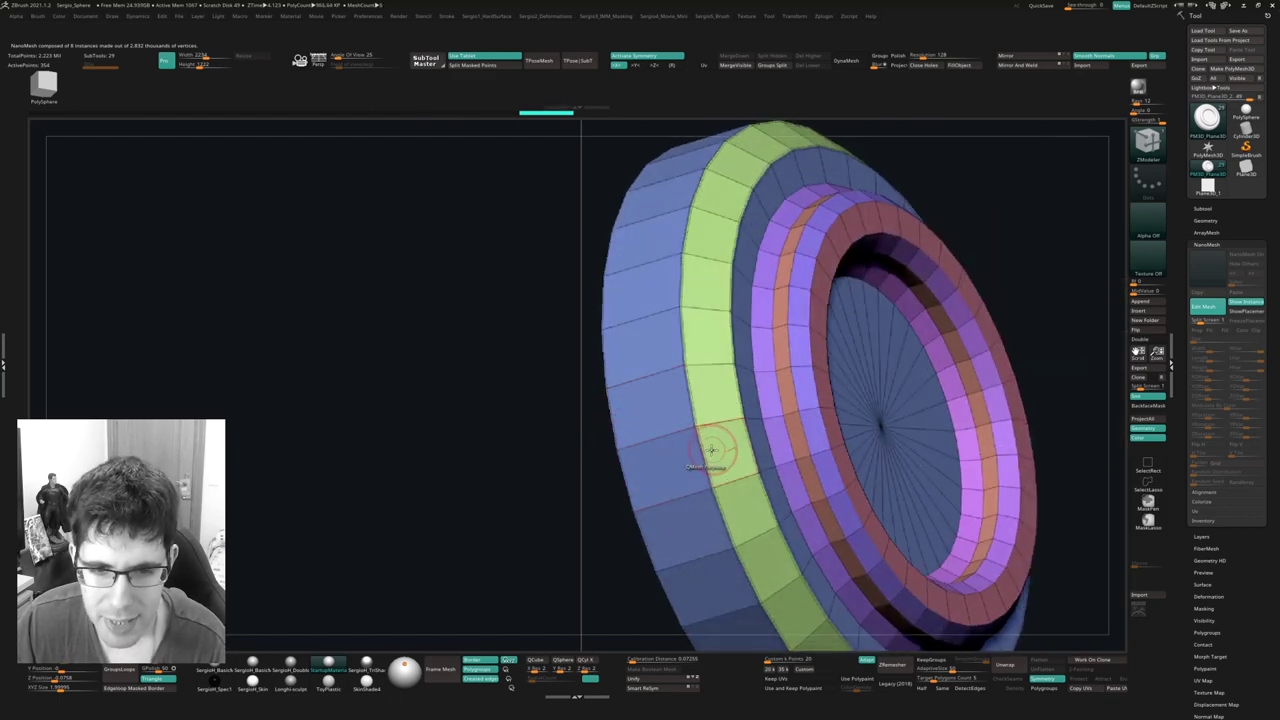
pyautogui.moveTo(710, 450); pyautogui.dragTo(706, 400)
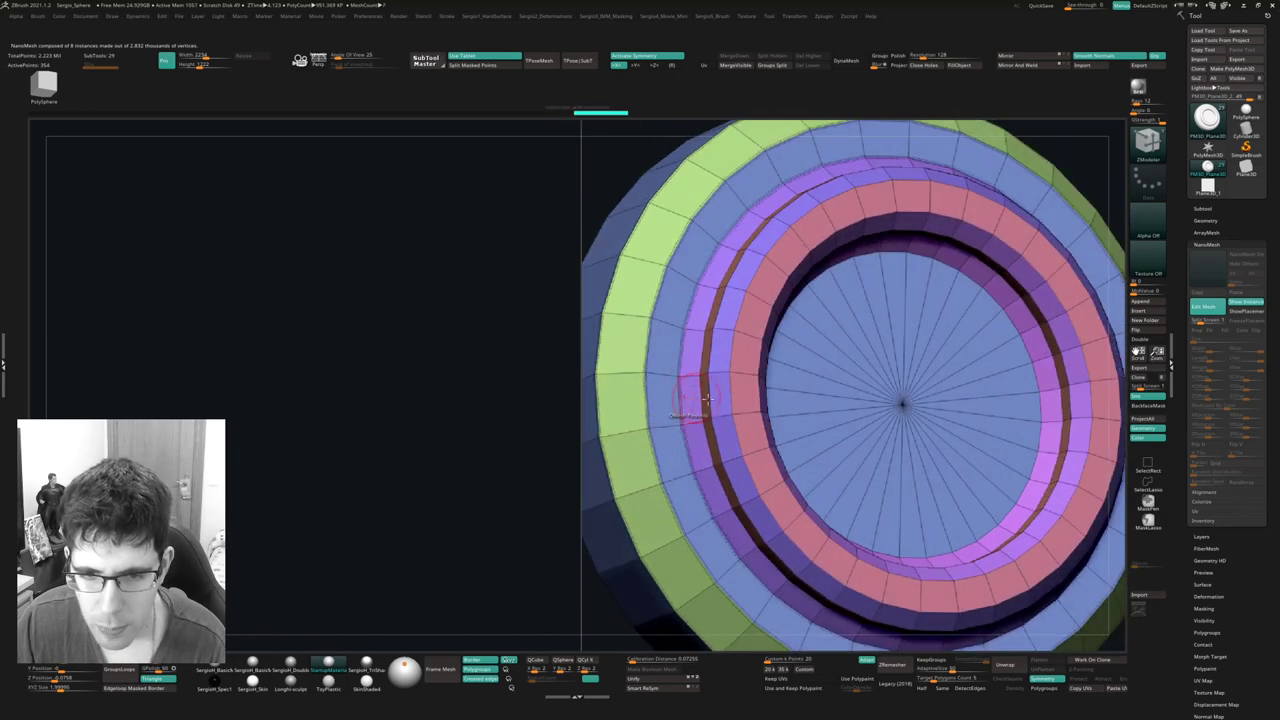
pyautogui.keyDown('ctrl'); pyautogui.moveTo(706, 398); pyautogui.dragTo(745, 425, button='right'); pyautogui.keyUp('ctrl')
pyautogui.keyDown('ctrl'); pyautogui.moveTo(834, 466); pyautogui.dragTo(833, 397, button='right'); pyautogui.keyUp('ctrl')
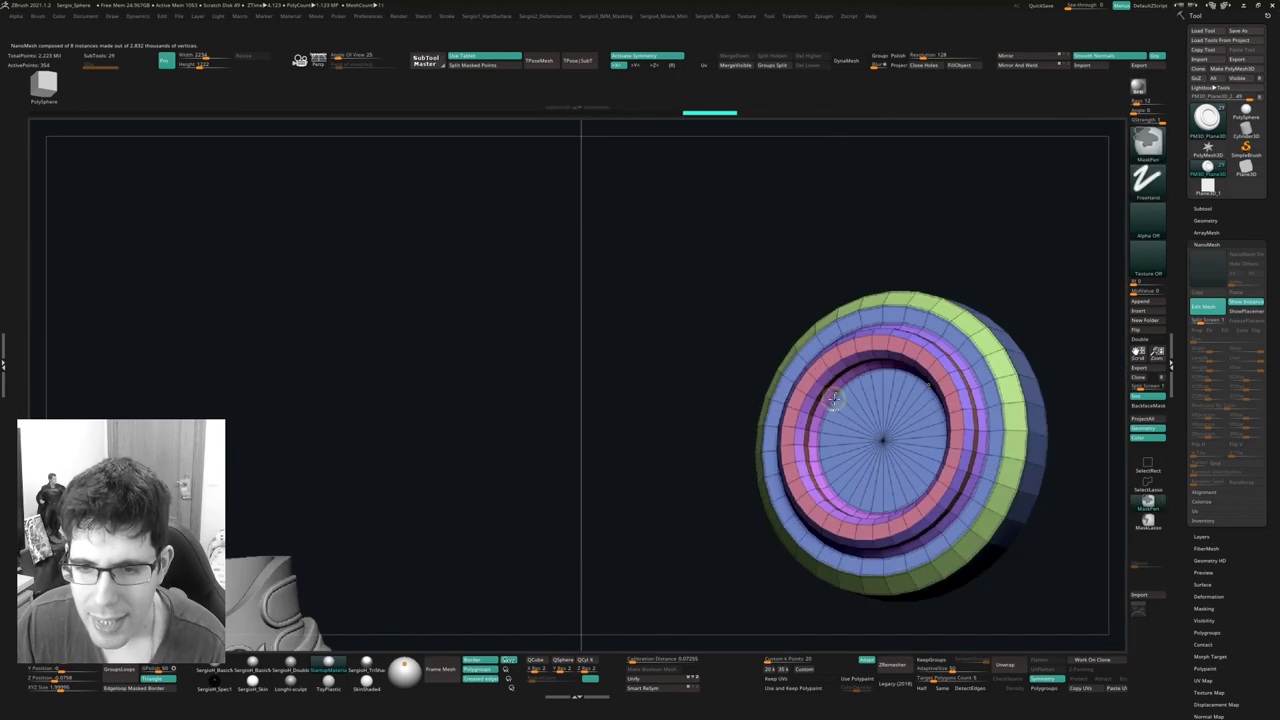
pyautogui.press('d')
pyautogui.moveTo(846, 450)
pyautogui.mouseDown(button='right')
pyautogui.moveTo(786, 362)
pyautogui.moveTo(800, 420)
pyautogui.moveTo(857, 457)
pyautogui.moveTo(743, 449)
pyautogui.mouseUp(button='right')
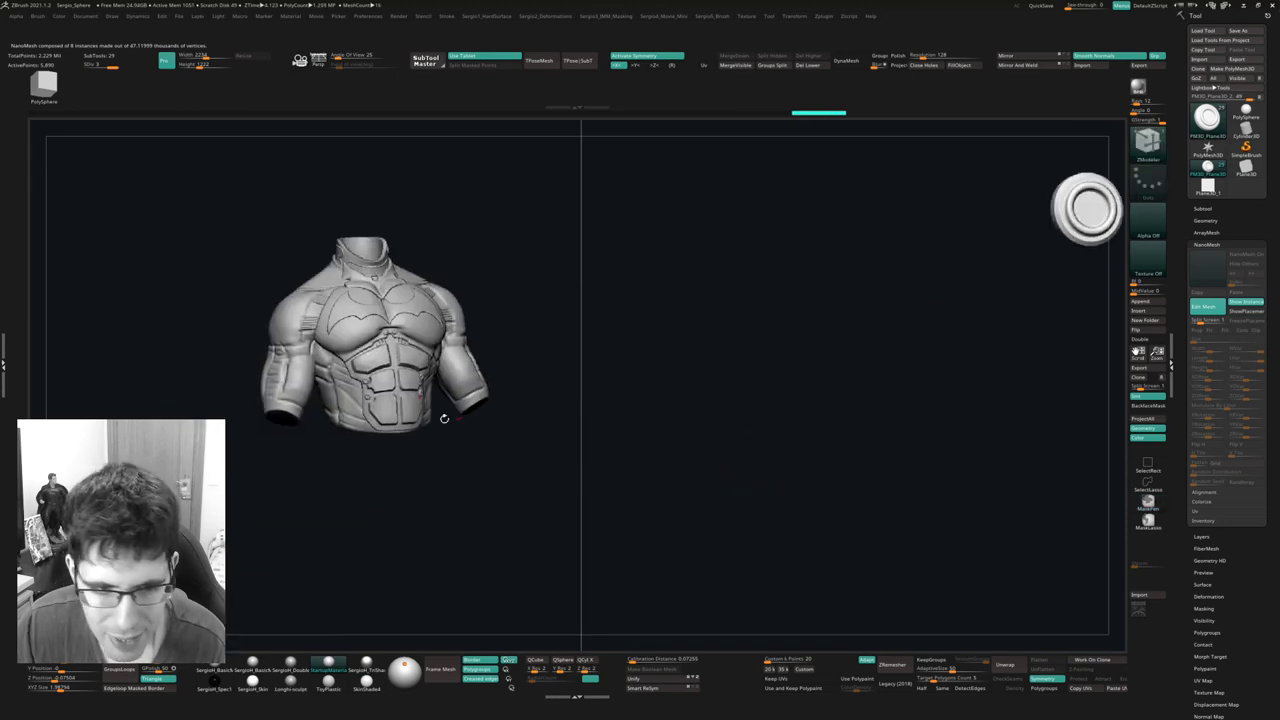
# Orbit and zoom around the chest rivets and bat emblem, then zoom out to the whole torso.
pyautogui.moveTo(444, 418)
pyautogui.keyDown('ctrl'); pyautogui.mouseDown(button='right')
pyautogui.moveTo(430, 400)
pyautogui.moveTo(440, 380)
pyautogui.moveTo(446, 466)
pyautogui.moveTo(342, 357)
pyautogui.moveTo(399, 405)
pyautogui.moveTo(426, 394)
pyautogui.mouseUp(button='right'); pyautogui.keyUp('ctrl')
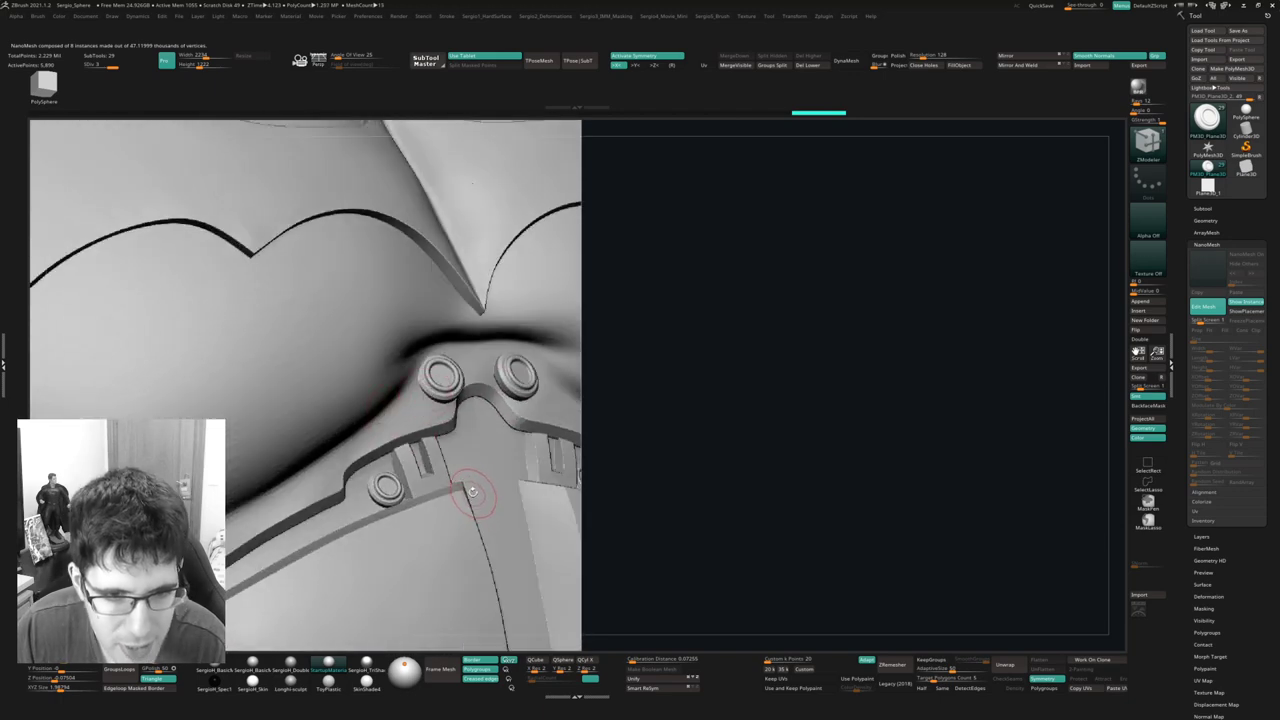
pyautogui.moveTo(472, 490)
pyautogui.mouseDown(button='right')
pyautogui.moveTo(443, 491)
pyautogui.moveTo(440, 394)
pyautogui.moveTo(442, 470)
pyautogui.mouseUp(button='right')
pyautogui.moveTo(399, 433); pyautogui.dragTo(392, 445, button='right')
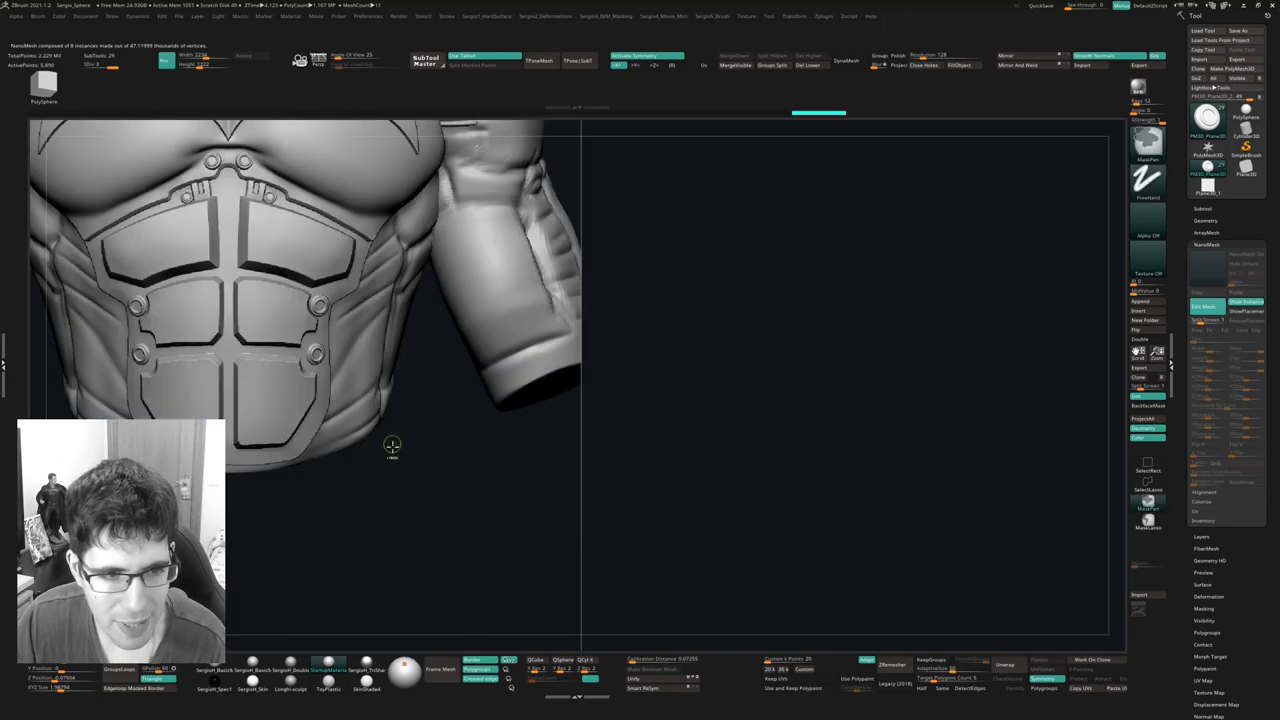
pyautogui.moveTo(645, 400); pyautogui.dragTo(670, 397, button='right')
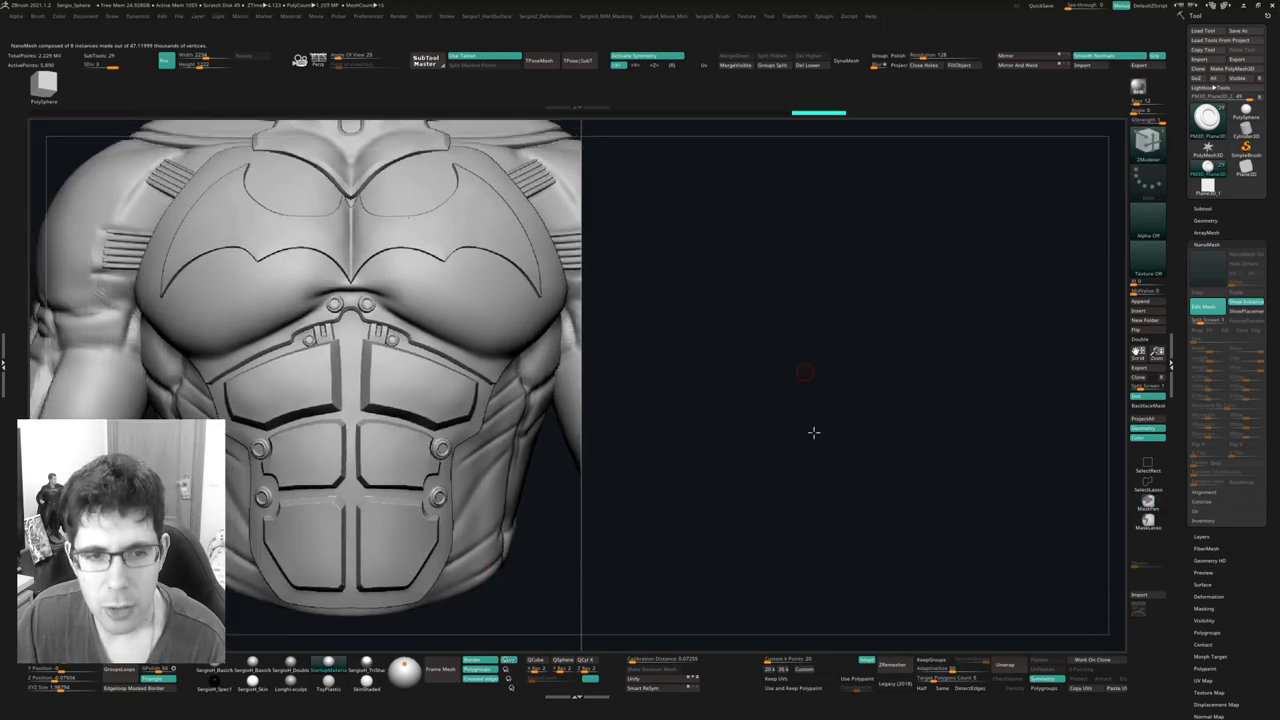
pyautogui.moveTo(813, 432)
pyautogui.keyDown('ctrl'); pyautogui.mouseDown(button='right')
pyautogui.moveTo(789, 371)
pyautogui.moveTo(766, 537)
pyautogui.moveTo(809, 423)
pyautogui.moveTo(1047, 253)
pyautogui.mouseUp(button='right'); pyautogui.keyUp('ctrl')
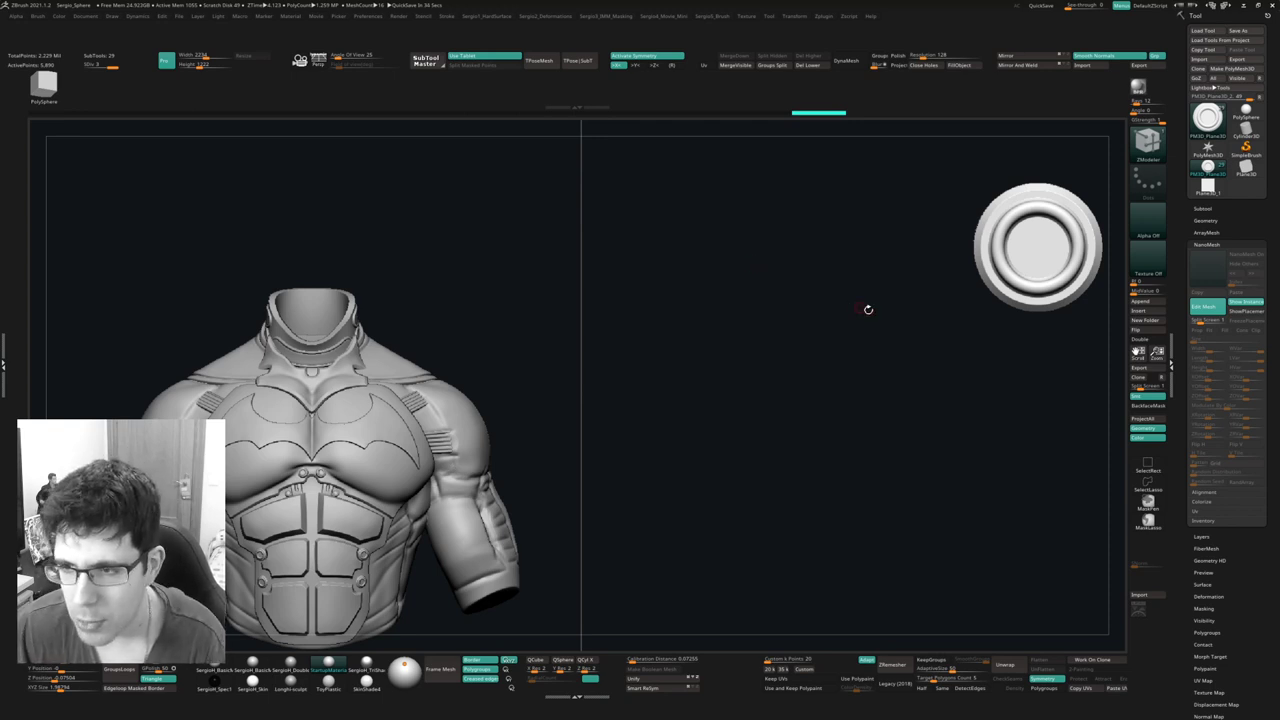
# Open the NanoMesh Edit Mesh settings and orbit the view onto an abdomen rivet.
pyautogui.click(1203, 316)
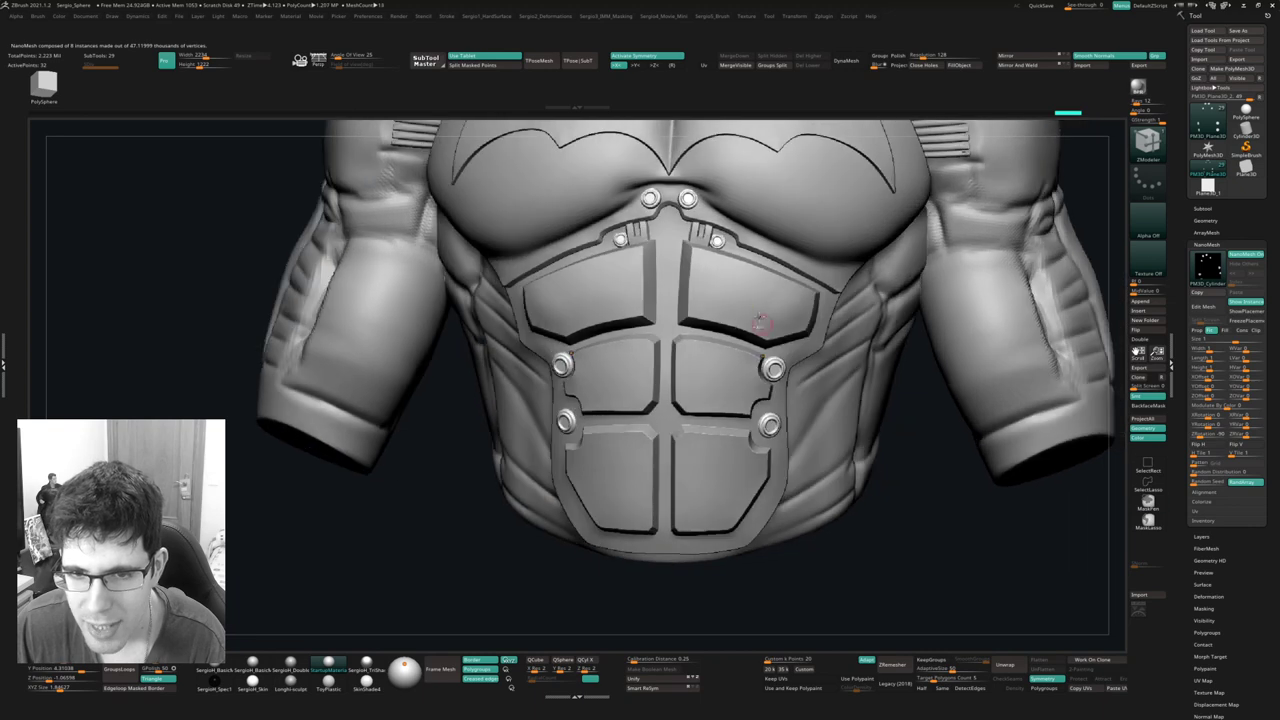
pyautogui.moveTo(760, 320)
pyautogui.keyDown('ctrl'); pyautogui.mouseDown(button='right')
pyautogui.moveTo(823, 443)
pyautogui.moveTo(757, 434)
pyautogui.mouseUp(button='right'); pyautogui.keyUp('ctrl')
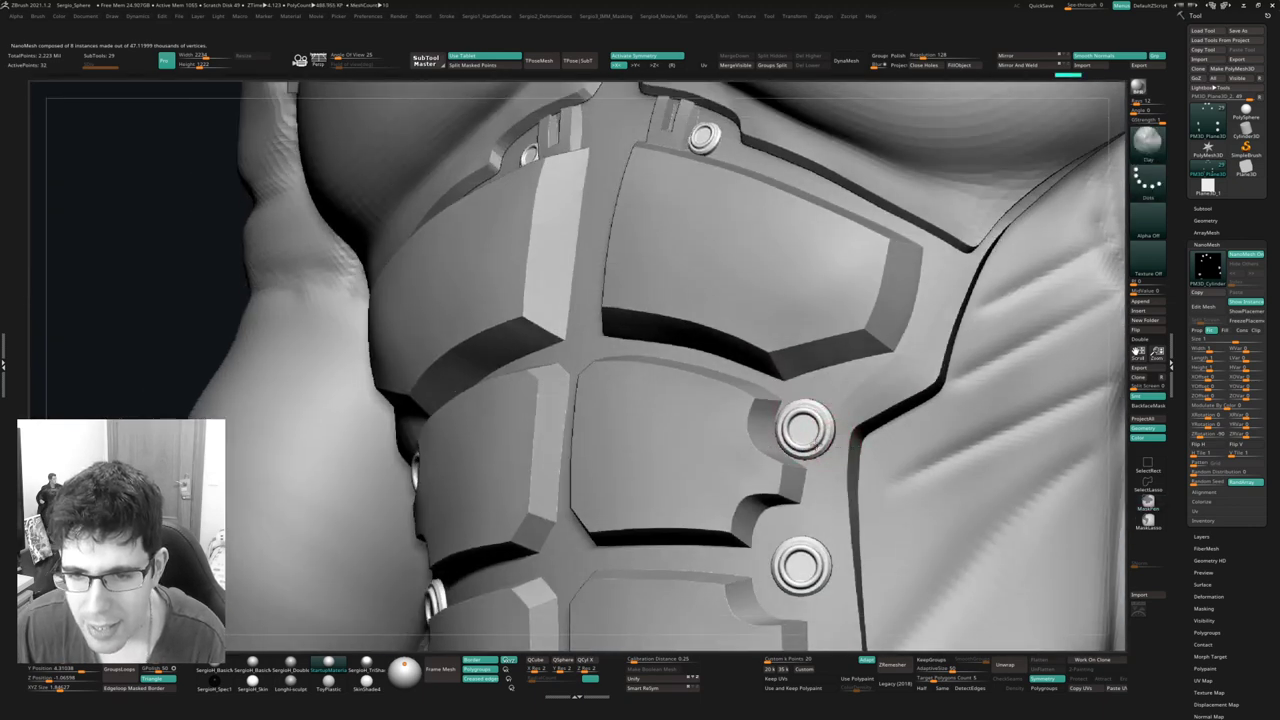
pyautogui.moveTo(833, 458); pyautogui.dragTo(824, 458)
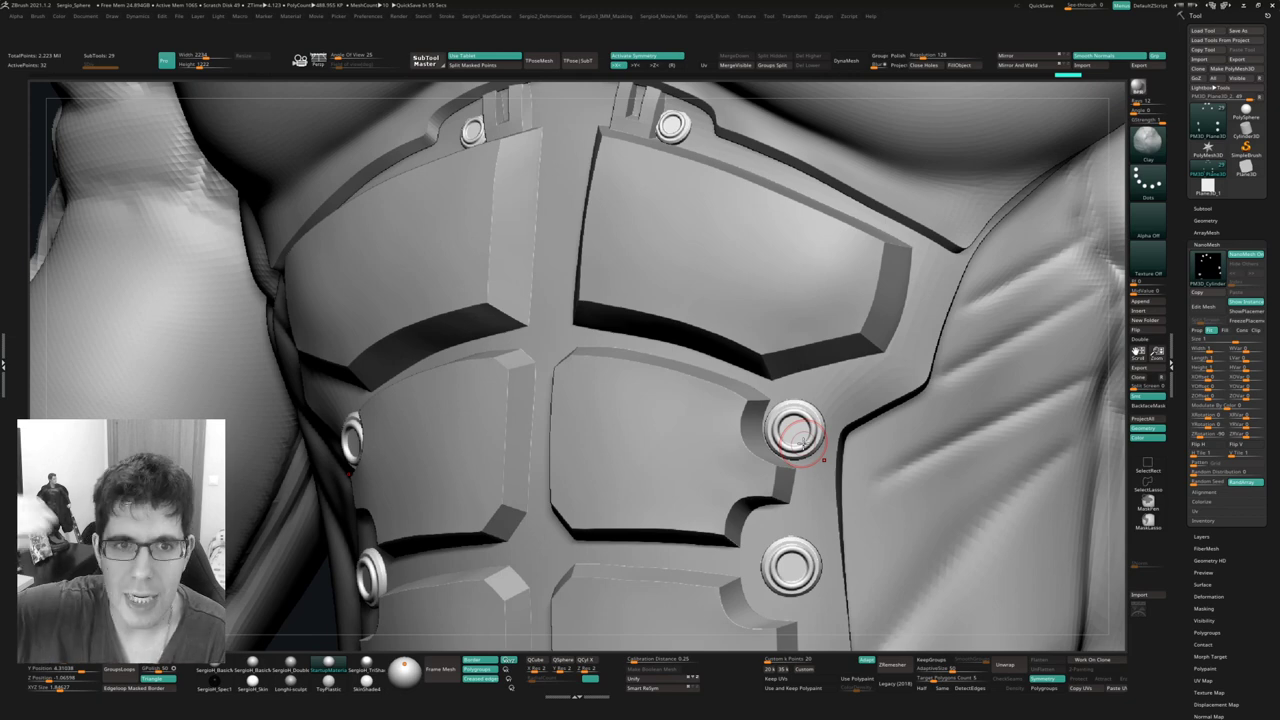
pyautogui.moveTo(795, 432); pyautogui.dragTo(929, 414, button='right')
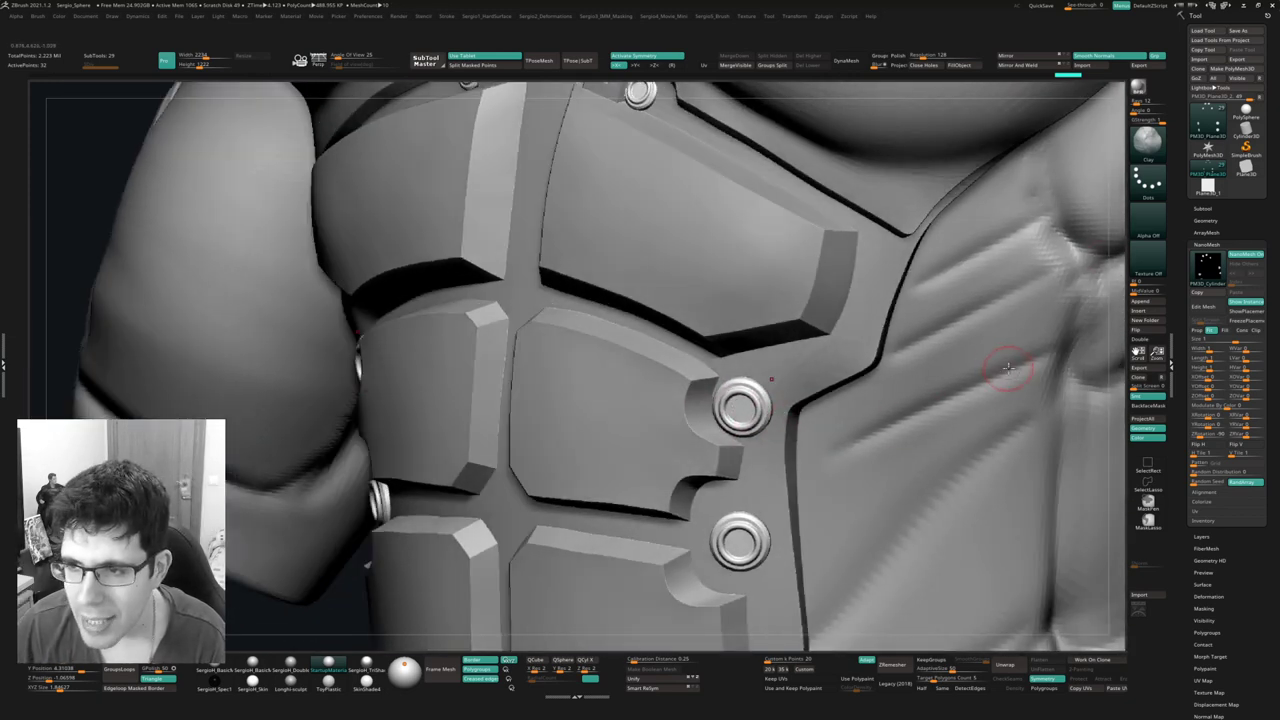
# Switch to ZModeler, hide everything except one abdomen rivet, and frame it with F.
pyautogui.press('b')
pyautogui.press('z')
pyautogui.press('m')
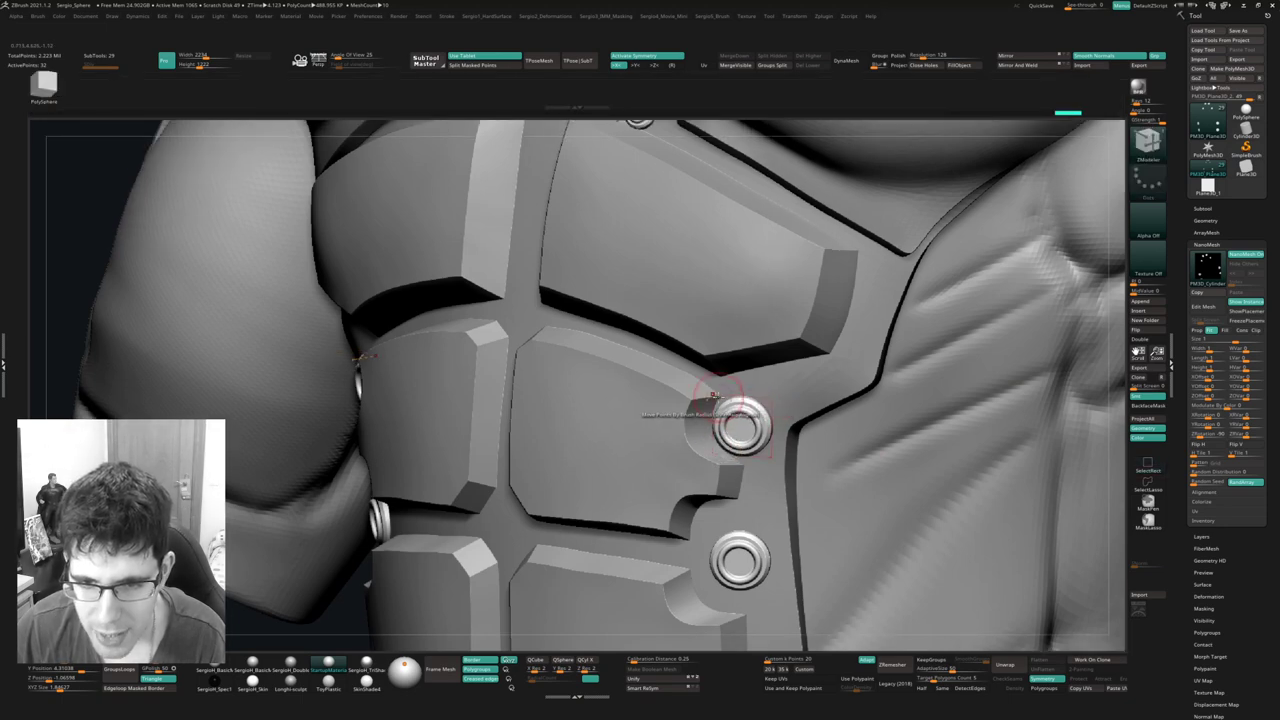
pyautogui.scroll(1, 757, 398)
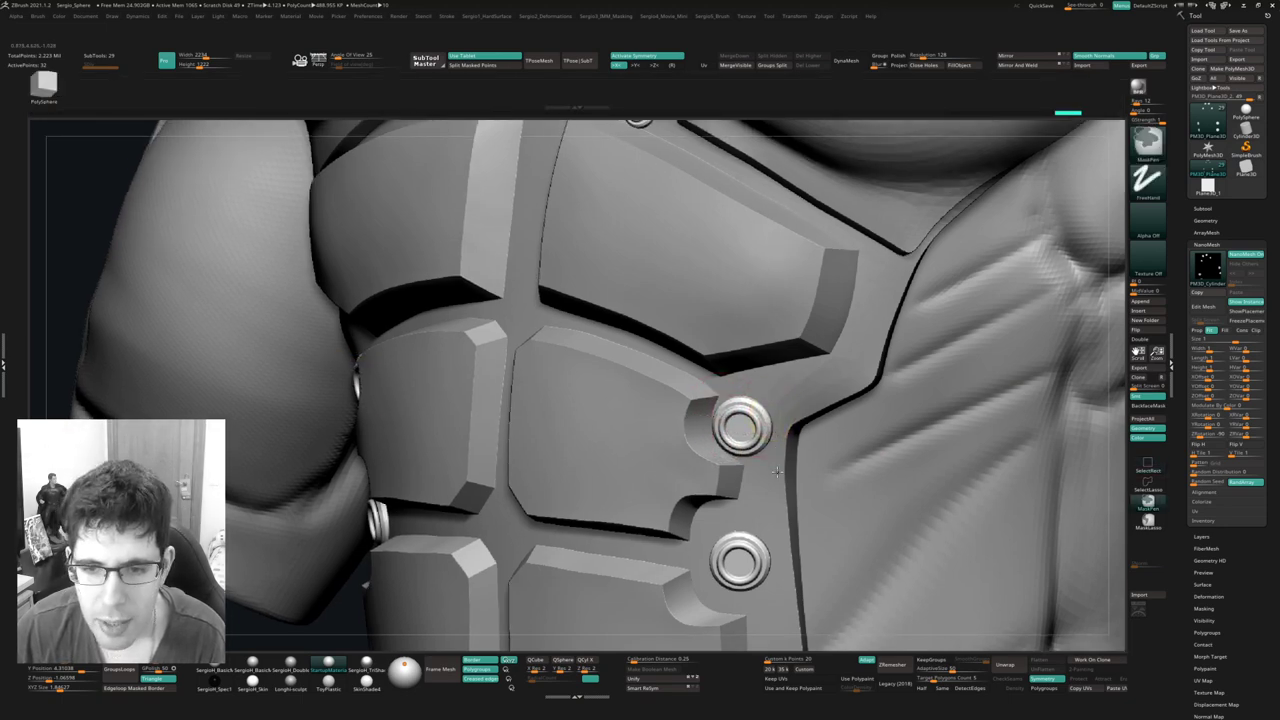
pyautogui.scroll(2, 763, 393)
pyautogui.keyDown('ctrl'); pyautogui.keyDown('shift'); pyautogui.click(763, 393); pyautogui.keyUp('shift'); pyautogui.keyUp('ctrl')
pyautogui.press('f')
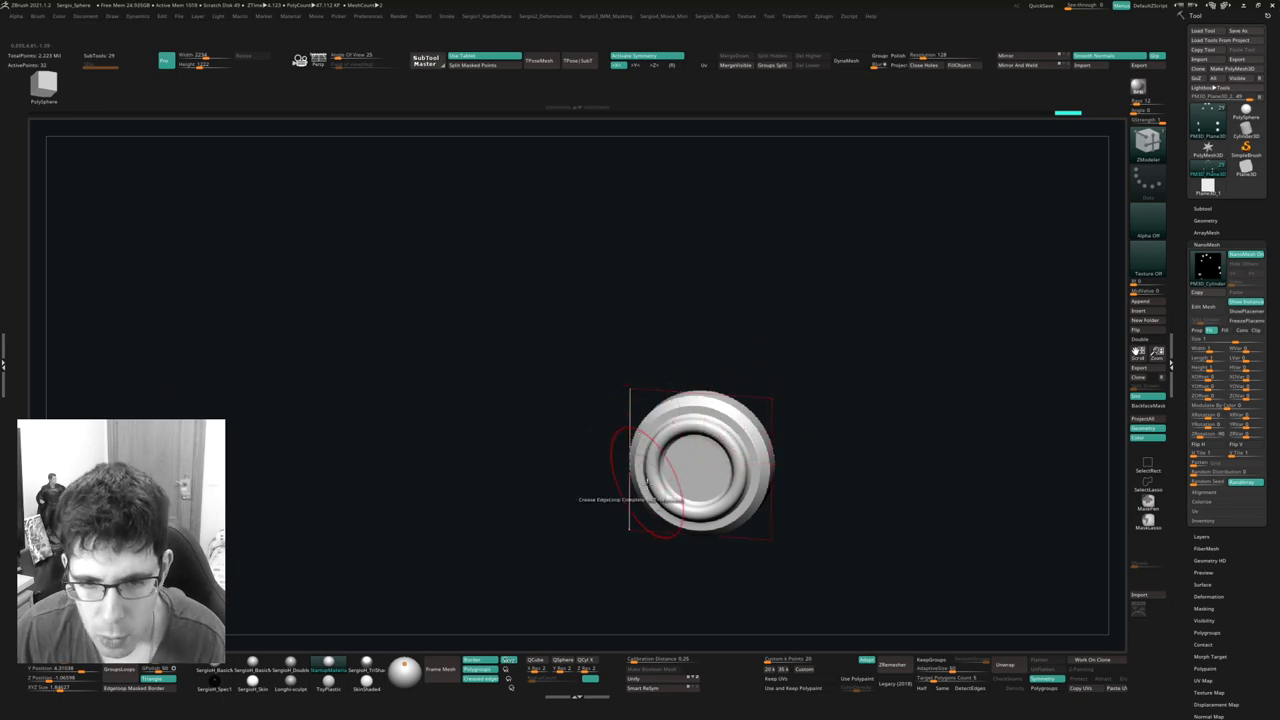
# Toggle Show Placement Polygons, orbit to check all rivets, and expand the NanoMesh Inventory sub-palette.
pyautogui.moveTo(900, 430); pyautogui.dragTo(1110, 370)
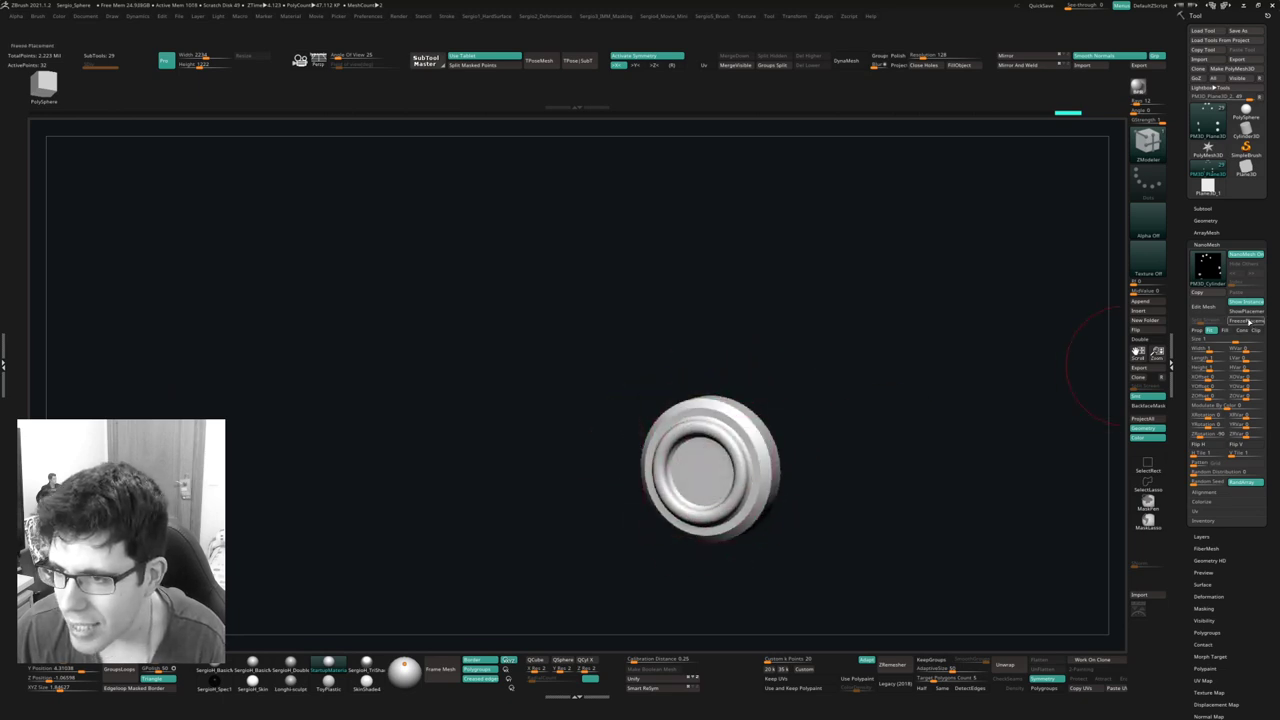
pyautogui.click(1245, 312)
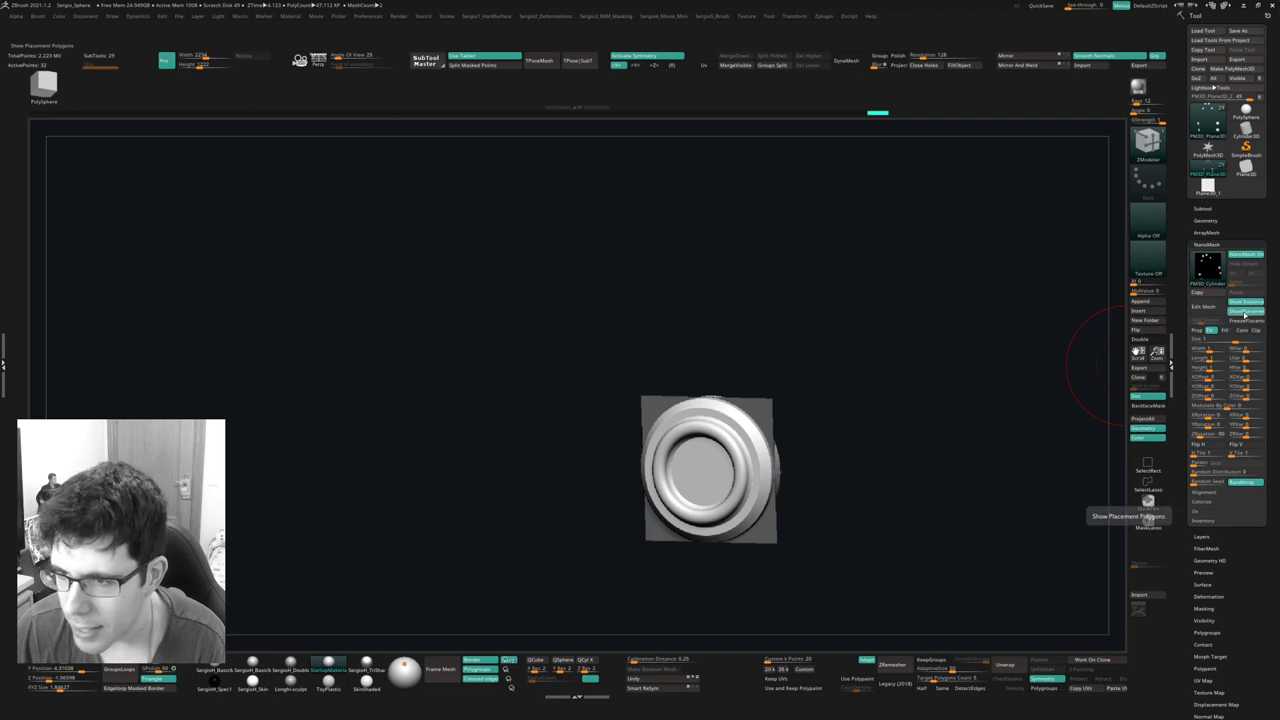
pyautogui.moveTo(628, 400)
pyautogui.mouseDown()
pyautogui.moveTo(725, 410)
pyautogui.moveTo(706, 343)
pyautogui.mouseUp()
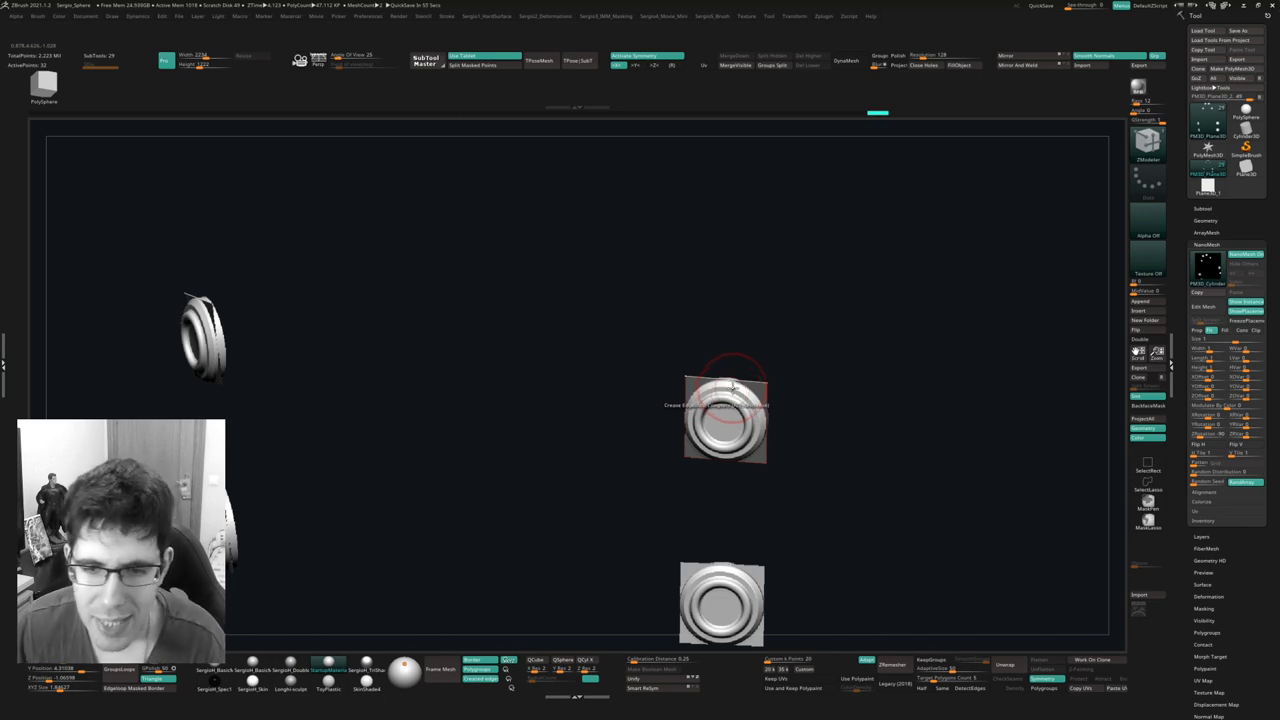
pyautogui.moveTo(727, 392)
pyautogui.mouseDown(button='right')
pyautogui.moveTo(781, 369)
pyautogui.moveTo(758, 363)
pyautogui.moveTo(790, 385)
pyautogui.mouseUp(button='right')
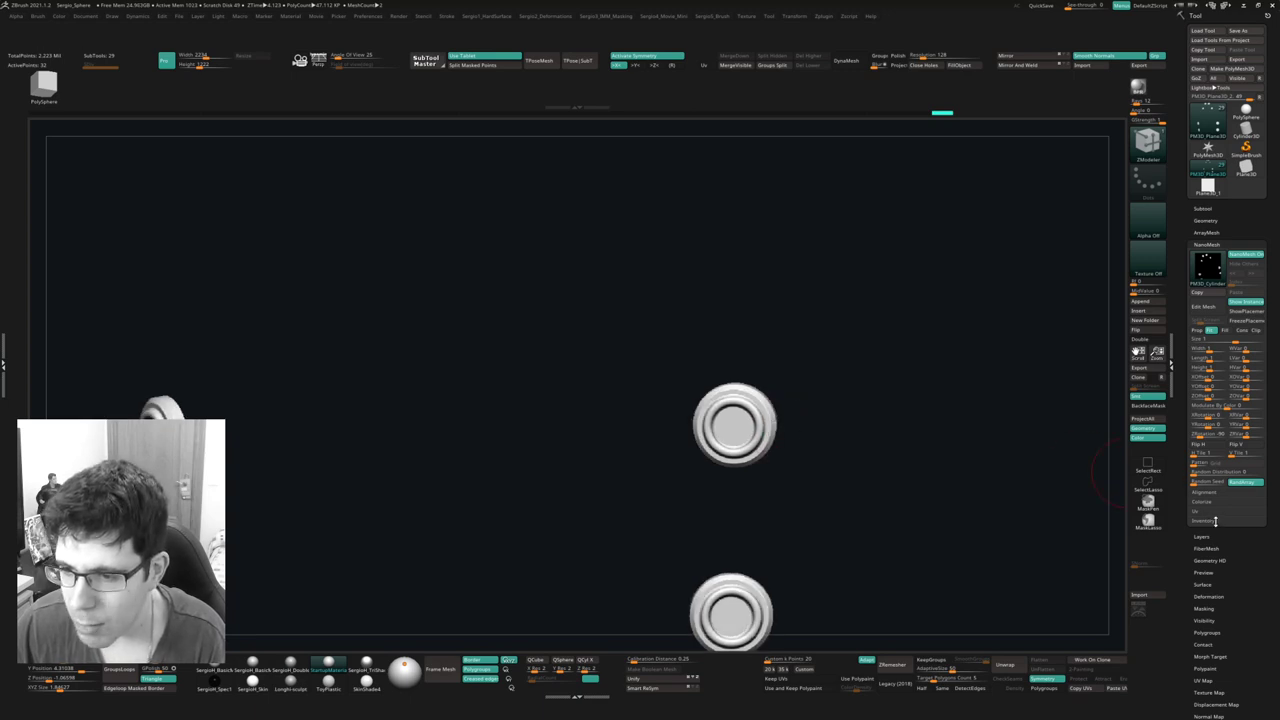
pyautogui.click(1215, 521)
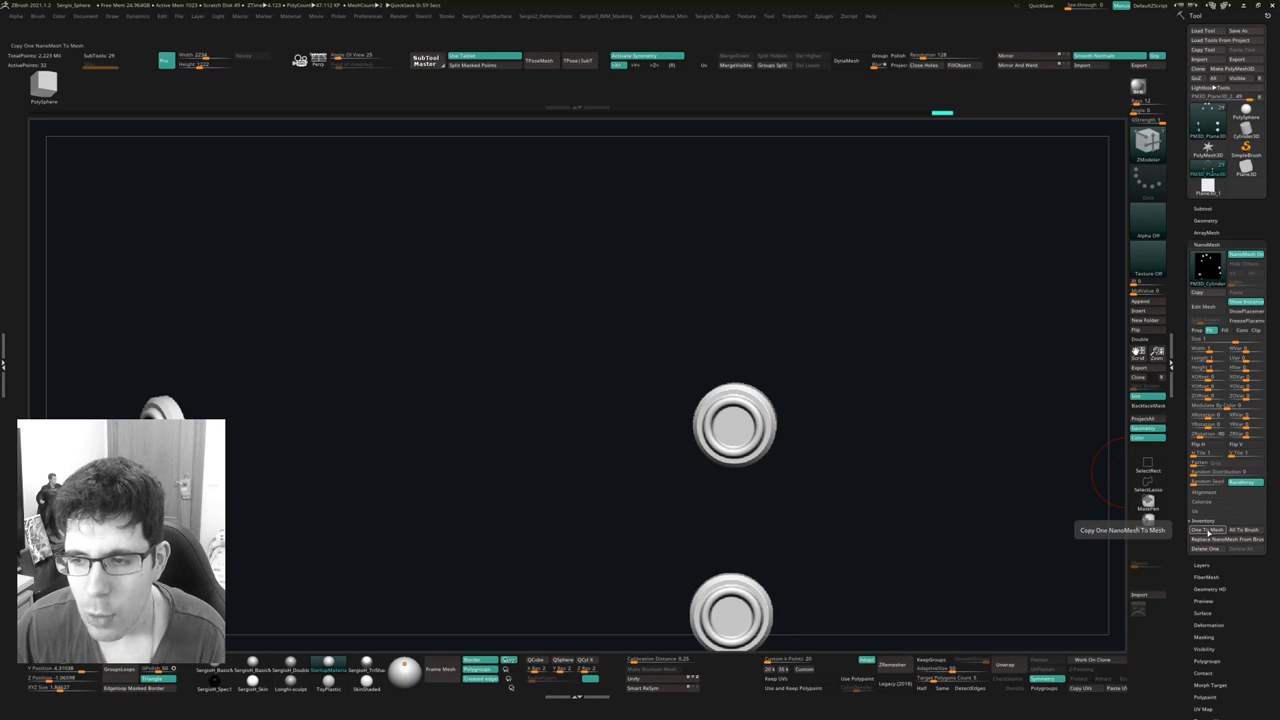
# Hide the placement polygons and convert one rivet instance into real mesh with One To Mesh.
pyautogui.click(1208, 530)
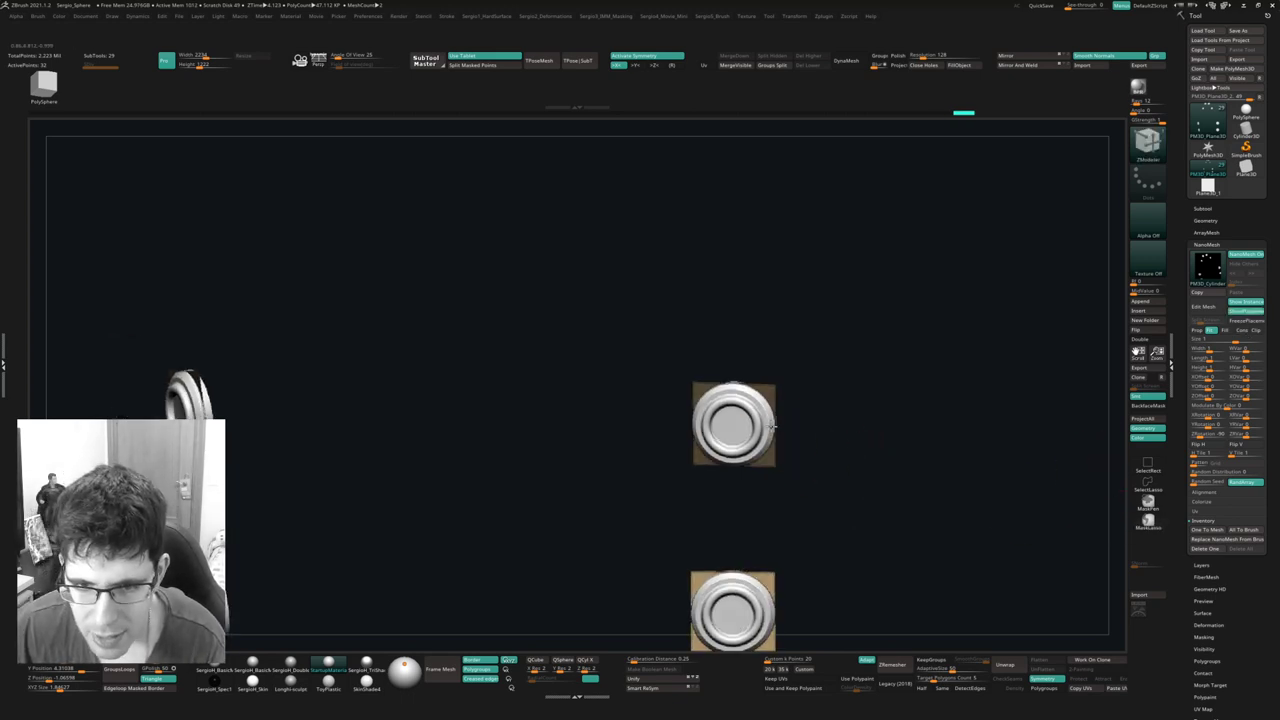
pyautogui.press('shift')
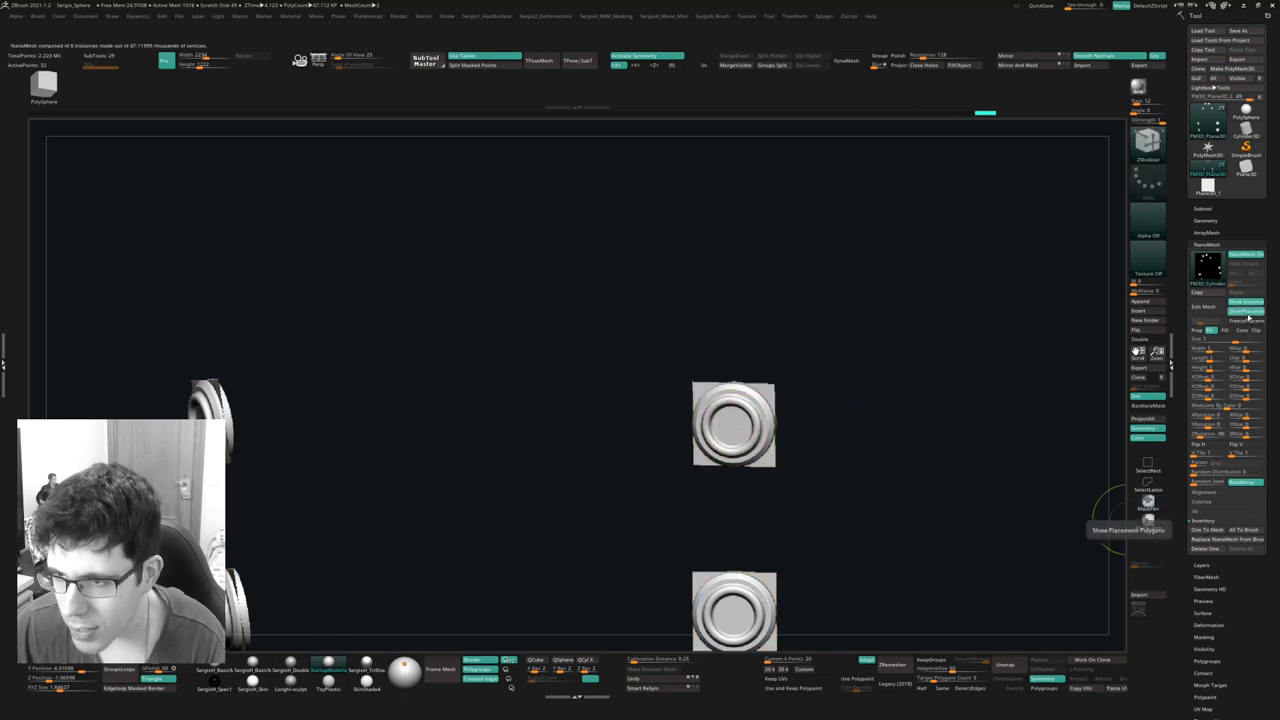
pyautogui.click(1211, 530)
pyautogui.click(1211, 539)
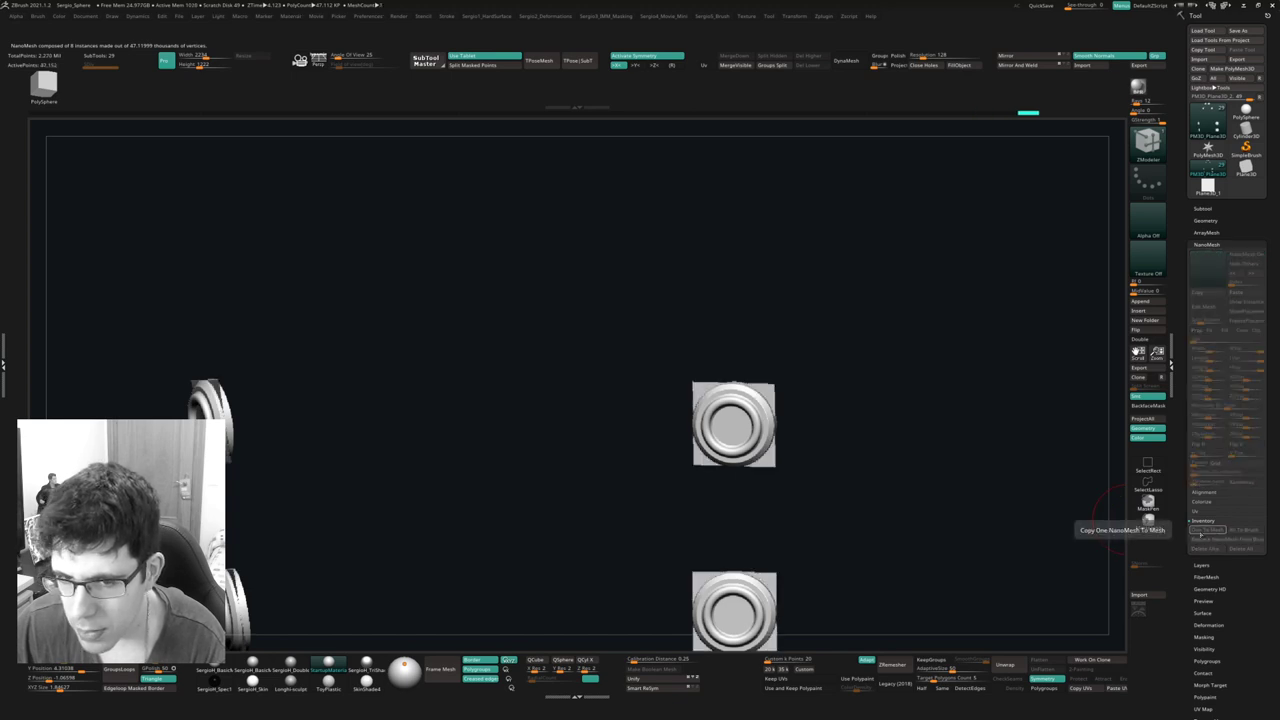
# Show polyframes on the converted ring, inspect the other copies, and hide the ring leaving its placement plane.
pyautogui.hotkey('shift', 'f')
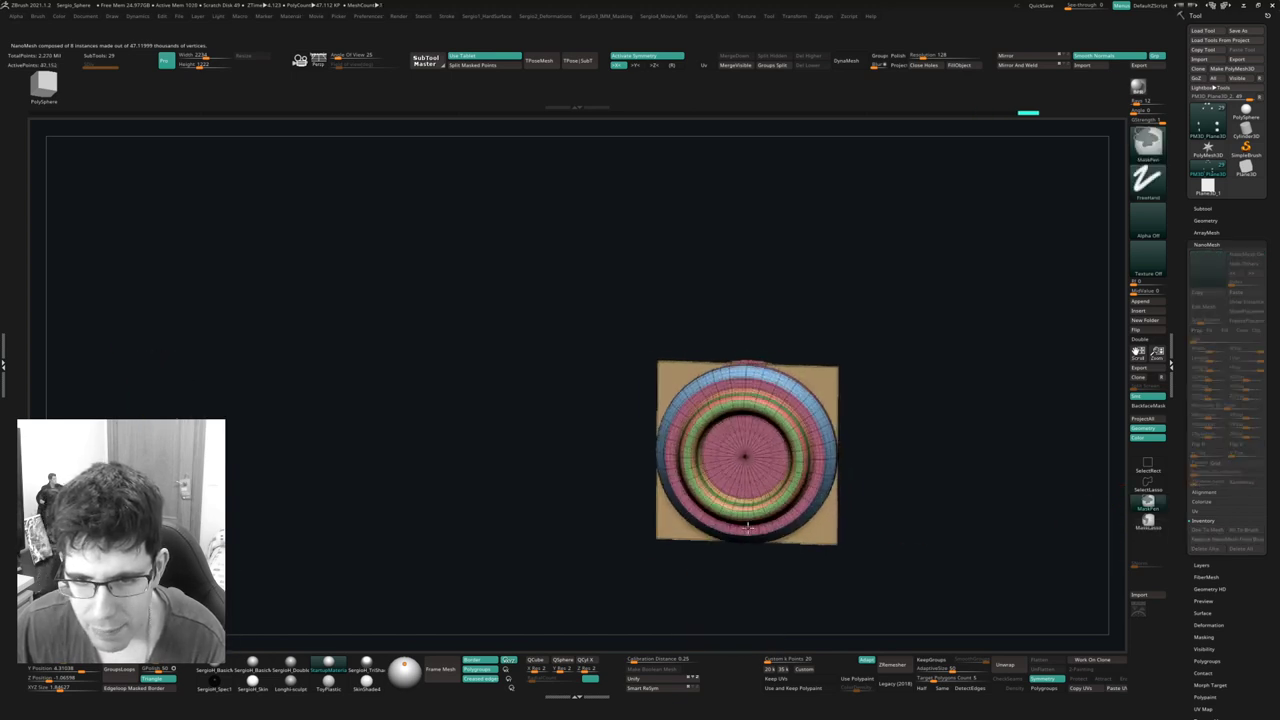
pyautogui.moveTo(760, 458)
pyautogui.mouseDown(button='right')
pyautogui.moveTo(857, 340)
pyautogui.moveTo(788, 208)
pyautogui.moveTo(837, 611)
pyautogui.mouseUp(button='right')
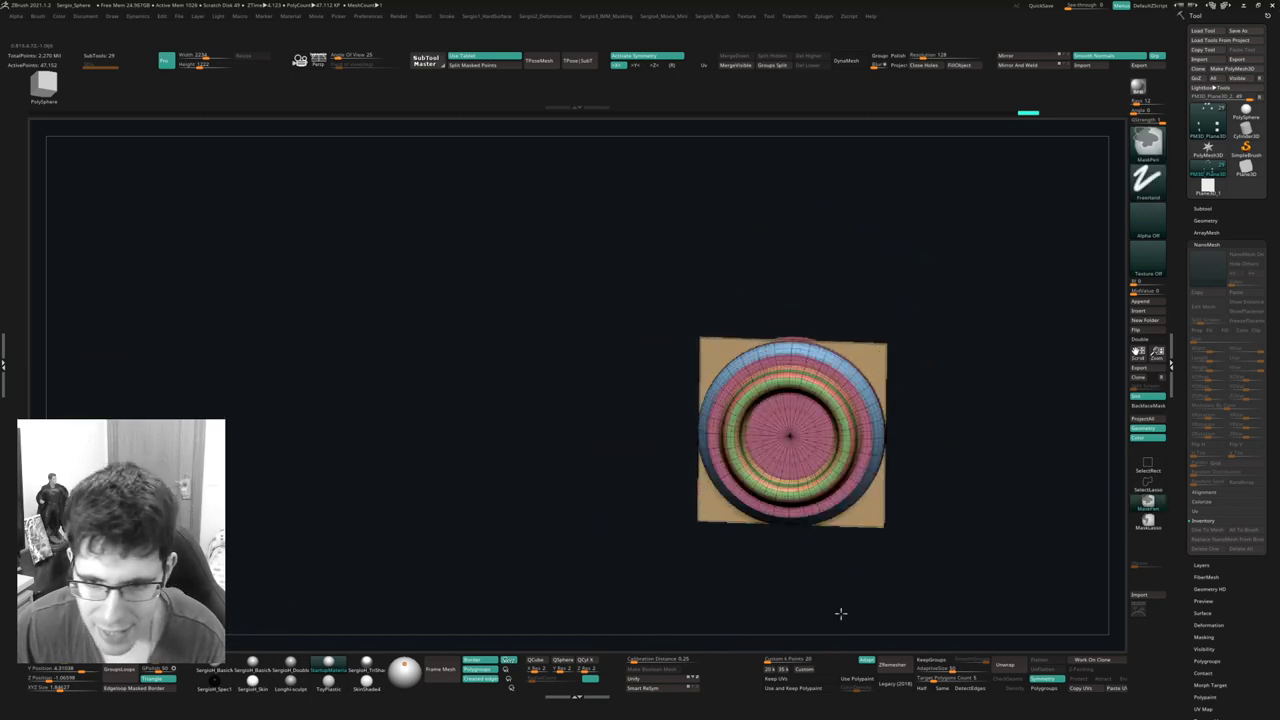
pyautogui.moveTo(908, 443)
pyautogui.mouseDown(button='right')
pyautogui.moveTo(802, 315)
pyautogui.moveTo(861, 456)
pyautogui.mouseUp(button='right')
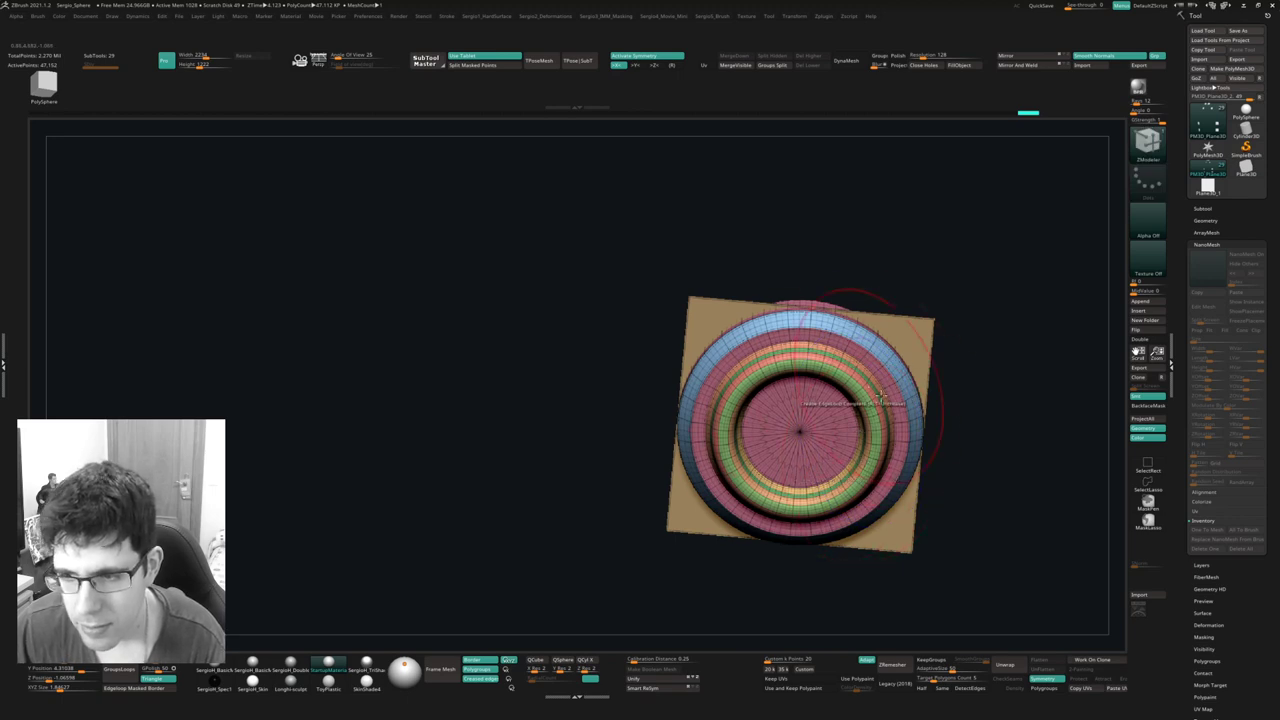
pyautogui.moveTo(845, 467)
pyautogui.keyDown('ctrl'); pyautogui.mouseDown(button='right')
pyautogui.moveTo(923, 413)
pyautogui.moveTo(943, 428)
pyautogui.moveTo(897, 331)
pyautogui.mouseUp(button='right'); pyautogui.keyUp('ctrl')
pyautogui.keyDown('ctrl'); pyautogui.keyDown('shift'); pyautogui.click(949, 421); pyautogui.keyUp('shift'); pyautogui.keyUp('ctrl')
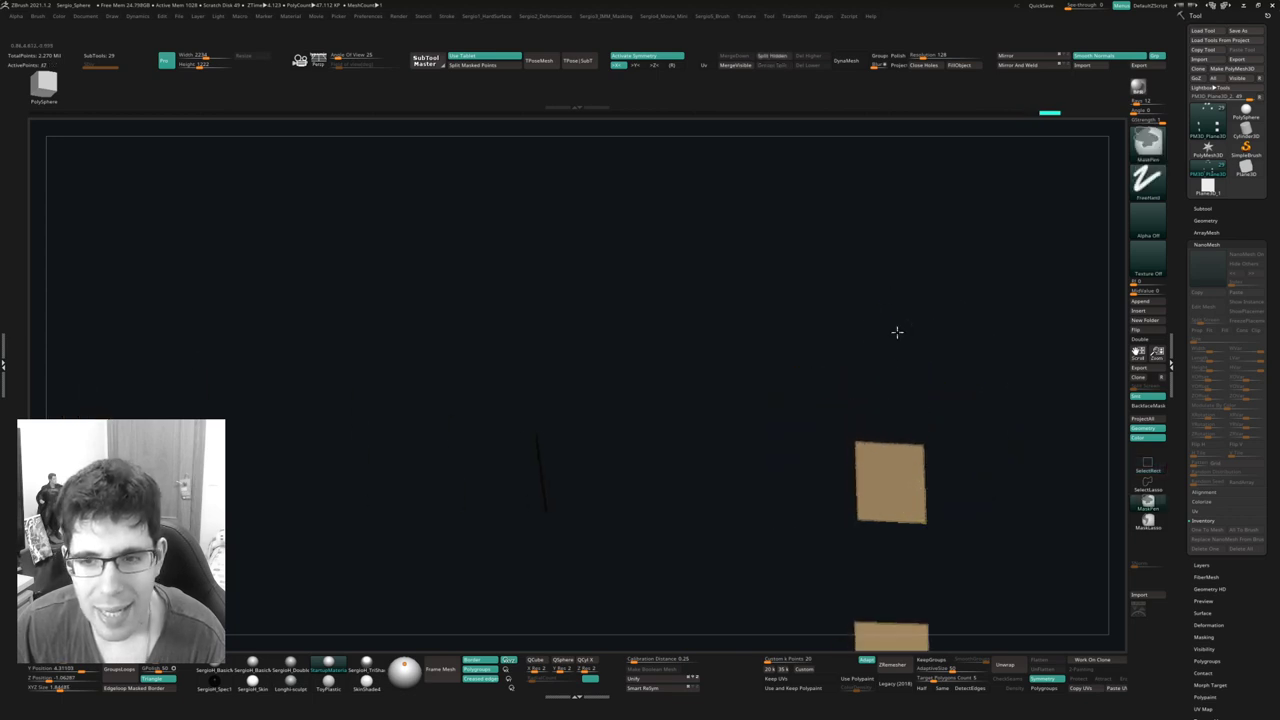
# Invert visibility to hide the placement plane, then pan and zoom onto the eight ring rivets.
pyautogui.keyDown('ctrl'); pyautogui.keyDown('shift'); pyautogui.moveTo(966, 400); pyautogui.dragTo(1034, 477); pyautogui.keyUp('shift'); pyautogui.keyUp('ctrl')
pyautogui.moveTo(1034, 477)
pyautogui.keyDown('alt'); pyautogui.mouseDown(button='right')
pyautogui.moveTo(842, 349)
pyautogui.moveTo(829, 400)
pyautogui.moveTo(846, 411)
pyautogui.moveTo(834, 423)
pyautogui.moveTo(871, 457)
pyautogui.moveTo(1058, 437)
pyautogui.mouseUp(button='right'); pyautogui.keyUp('alt')
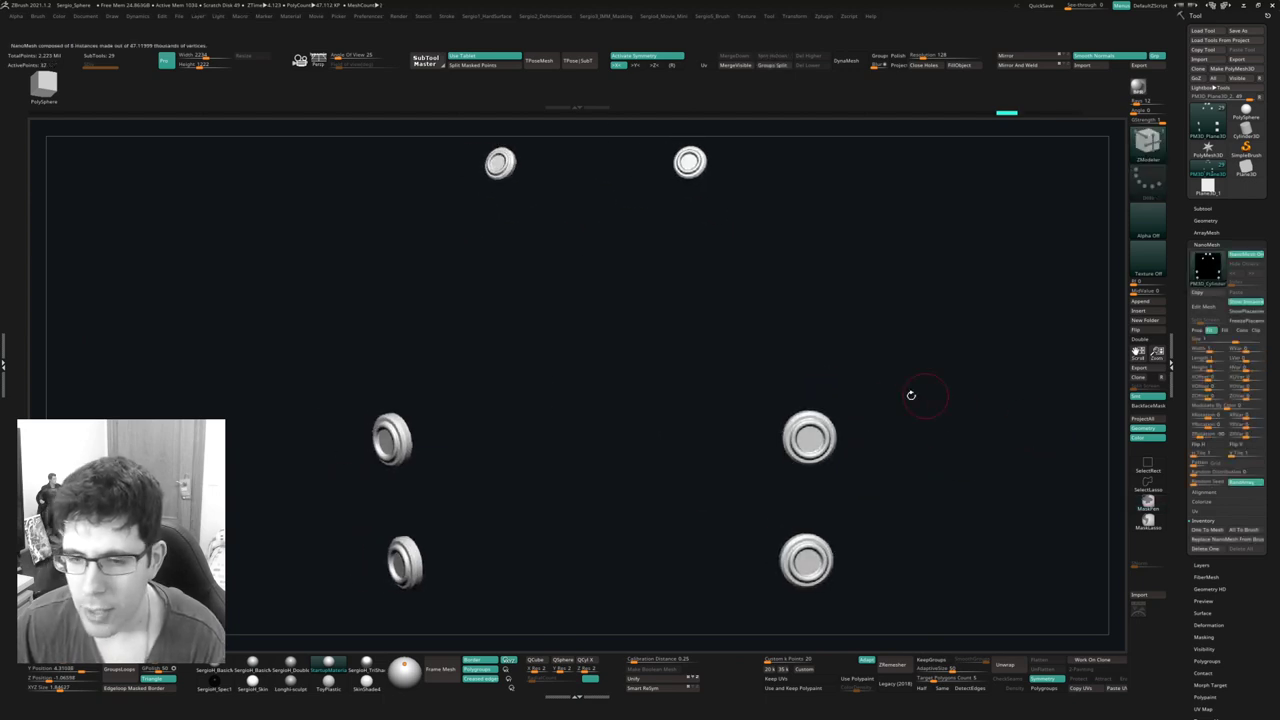
pyautogui.keyDown('alt'); pyautogui.moveTo(855, 429); pyautogui.dragTo(840, 386, button='right'); pyautogui.keyUp('alt')
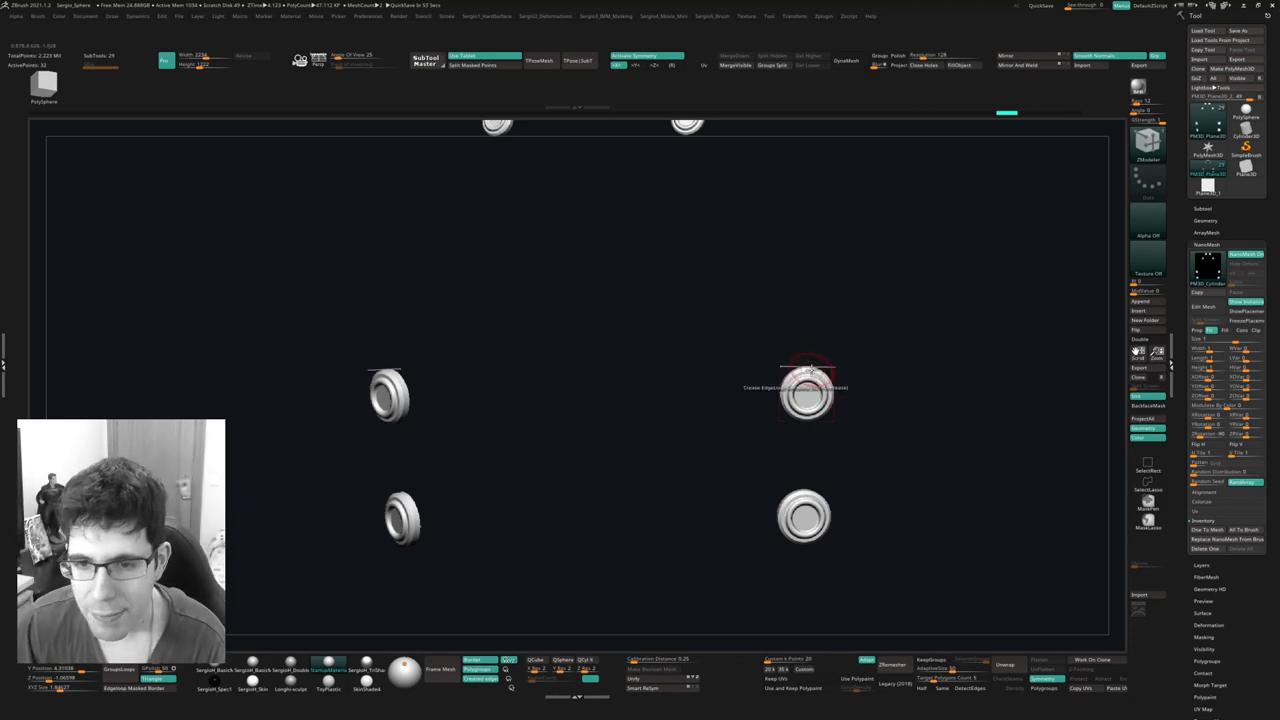
pyautogui.moveTo(835, 386)
pyautogui.keyDown('ctrl'); pyautogui.mouseDown(button='right')
pyautogui.moveTo(822, 437)
pyautogui.moveTo(845, 368)
pyautogui.moveTo(834, 371)
pyautogui.mouseUp(button='right'); pyautogui.keyUp('ctrl')
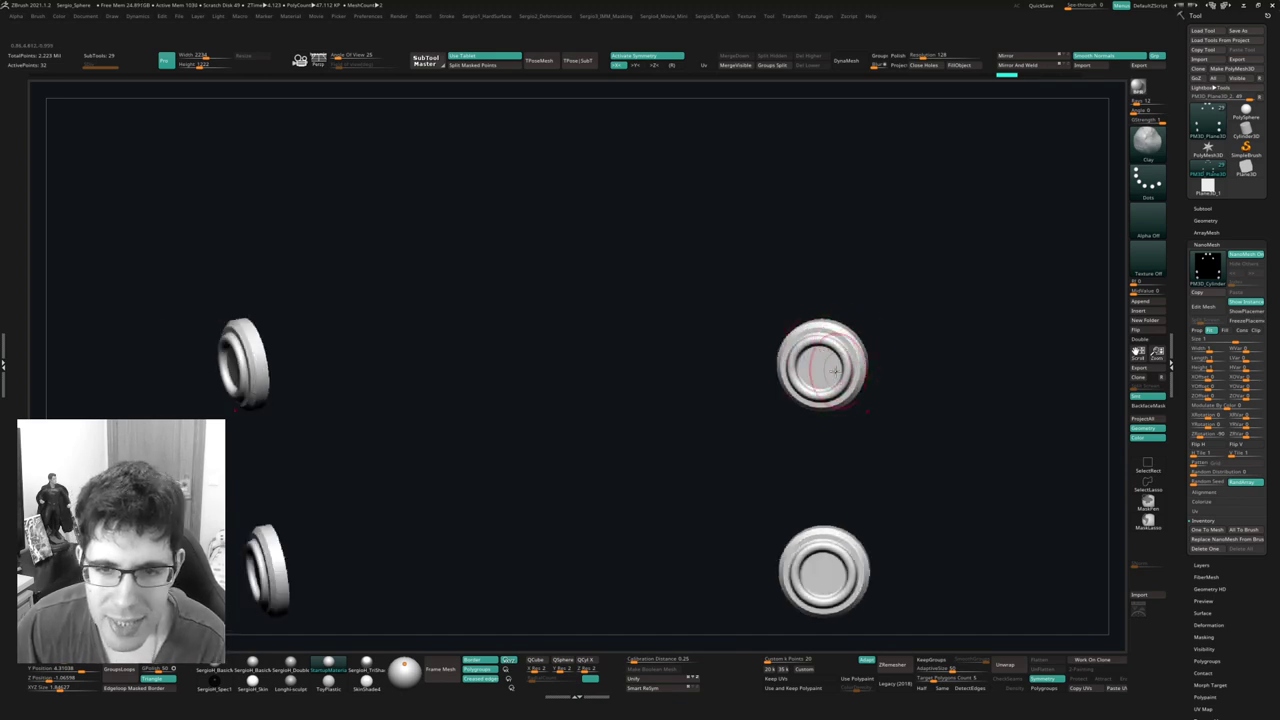